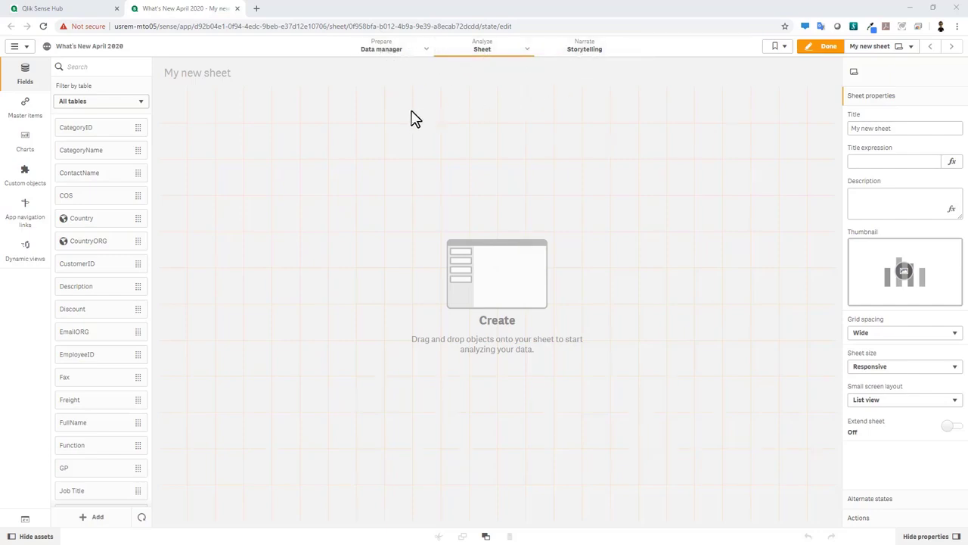
Look through the analysis view and data preparation options, then dismiss them.
click(463, 57)
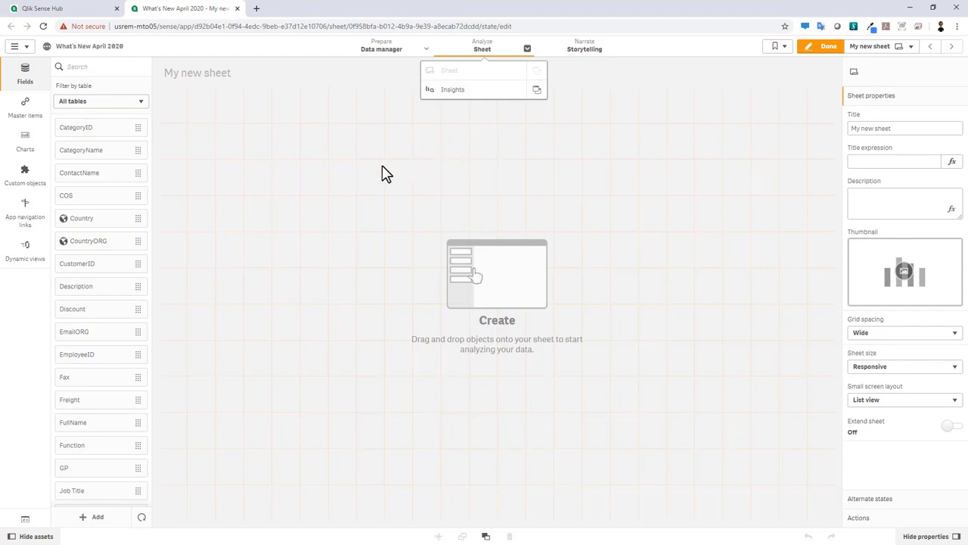
click(426, 50)
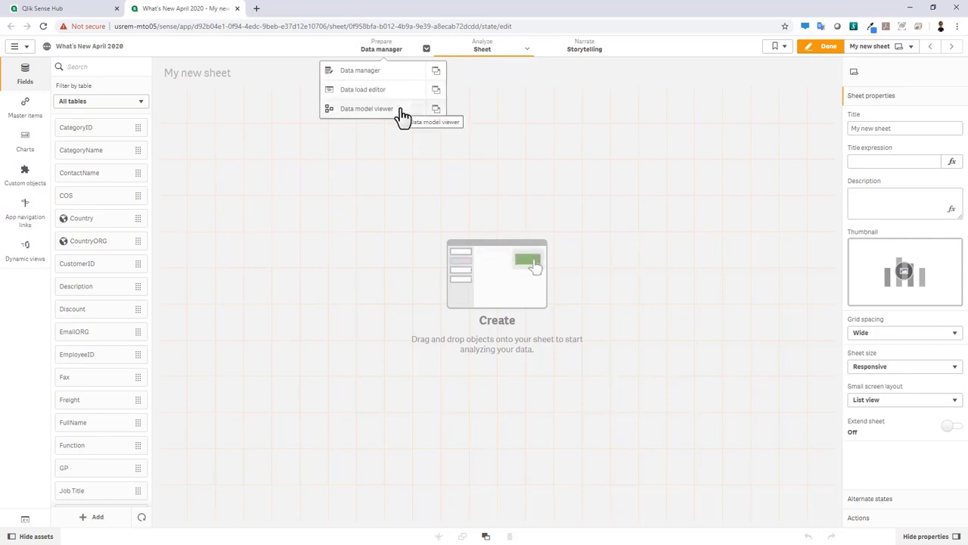
mouse_move(526, 59)
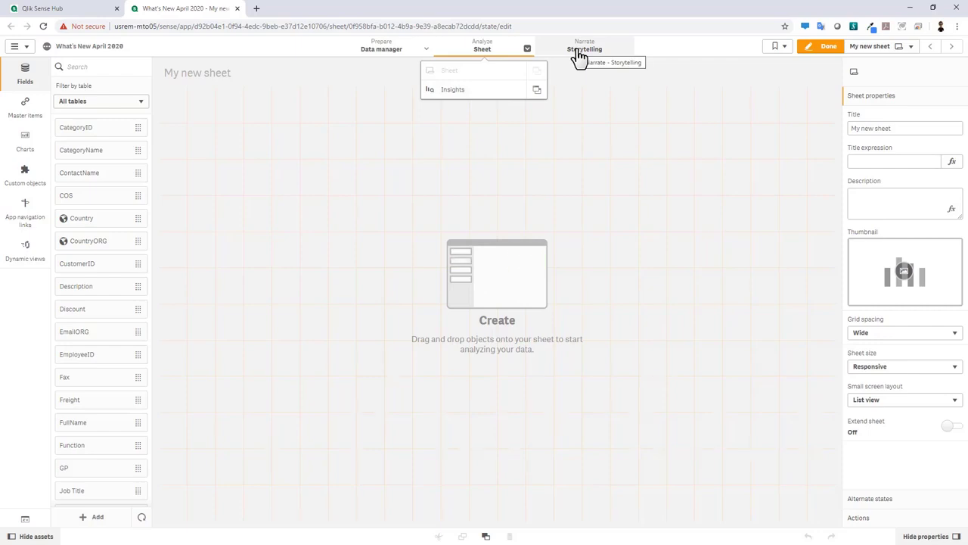
click(575, 142)
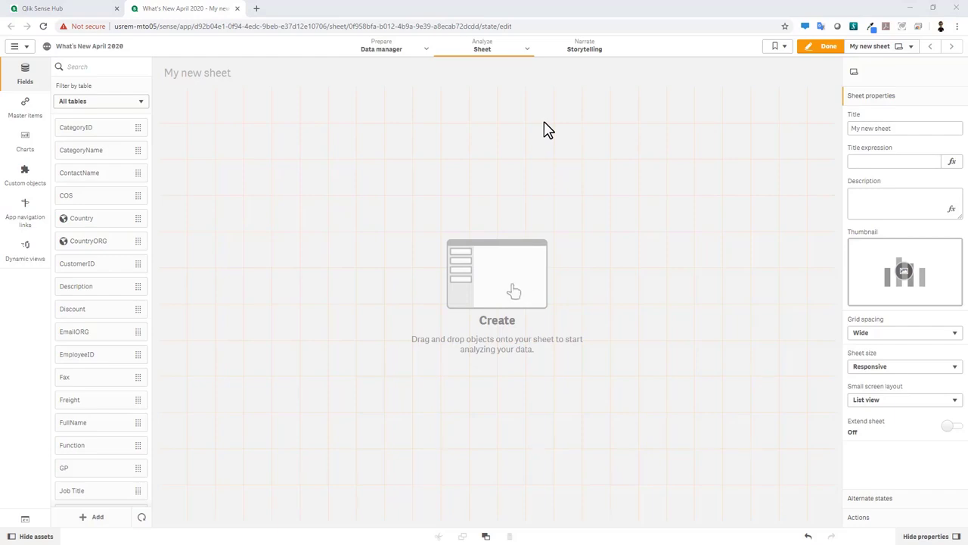
Drag an Org chart from Custom objects onto the empty My new sheet.
click(30, 174)
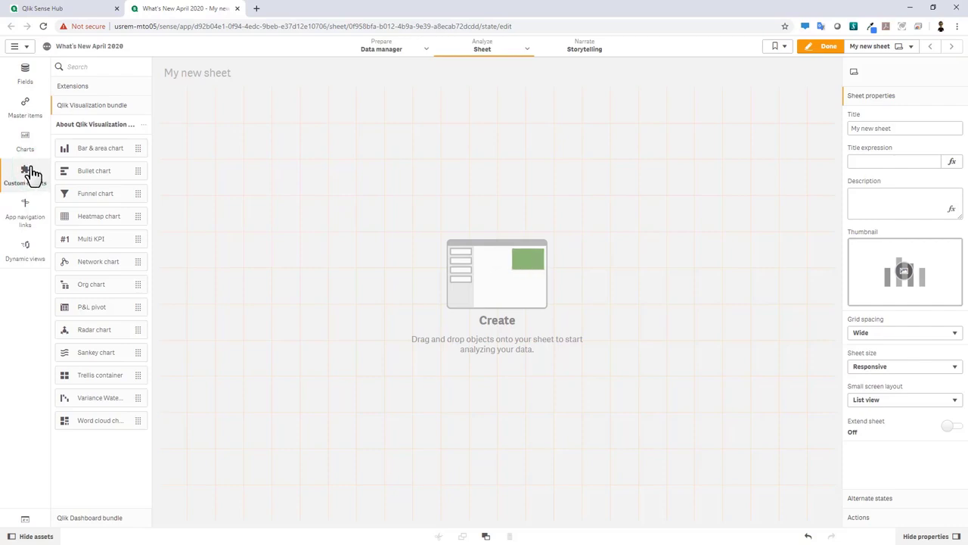
click(111, 110)
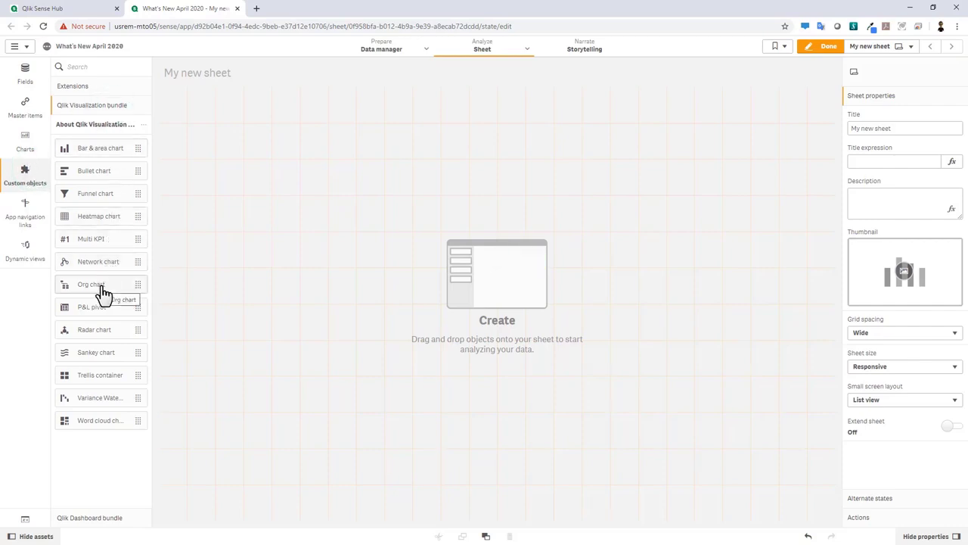
drag(102, 292, 832, 519)
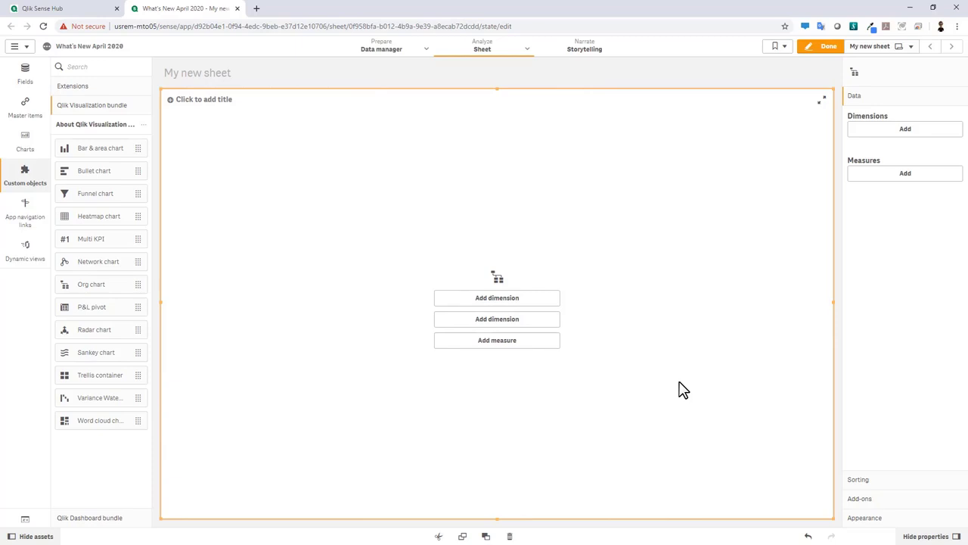
Add UniqueID and then ManagerID as the org chart's dimensions.
click(544, 304)
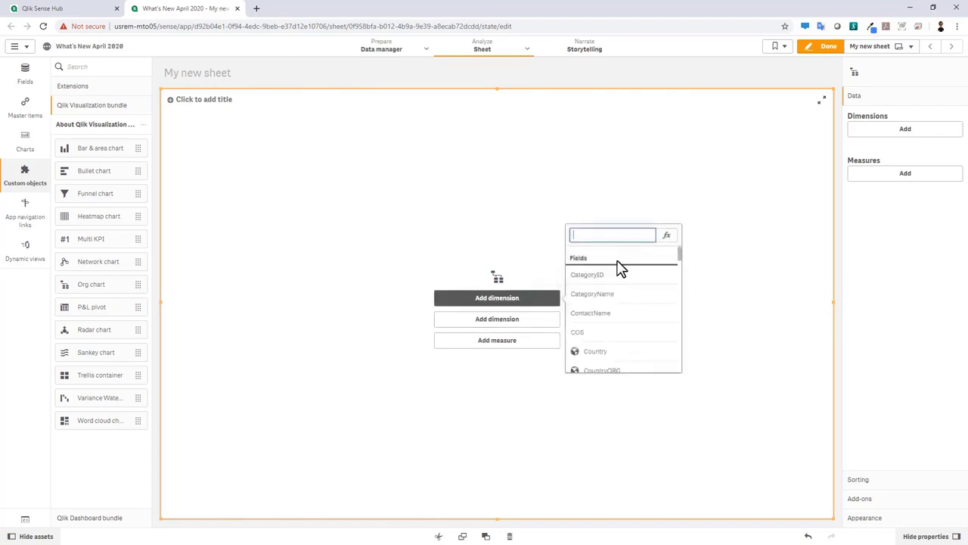
text(uni)
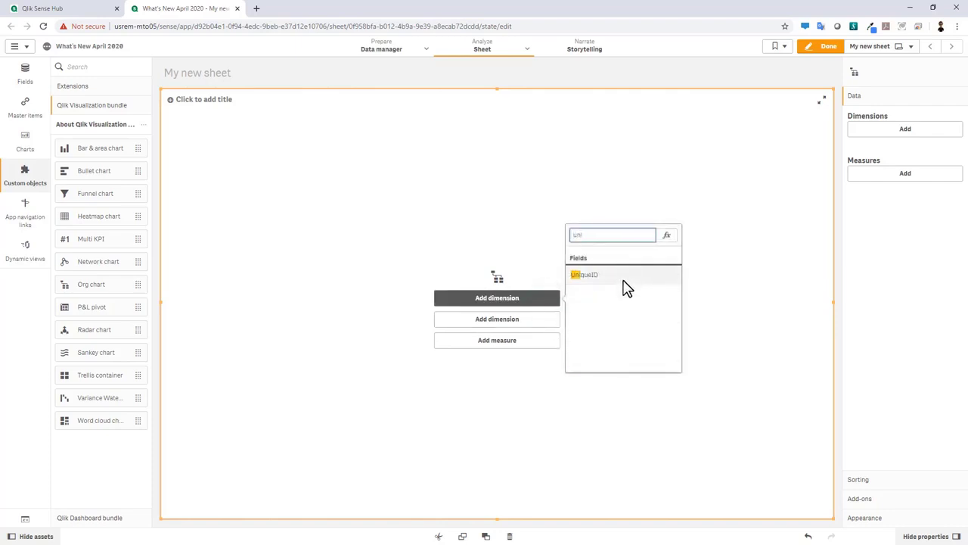
click(625, 282)
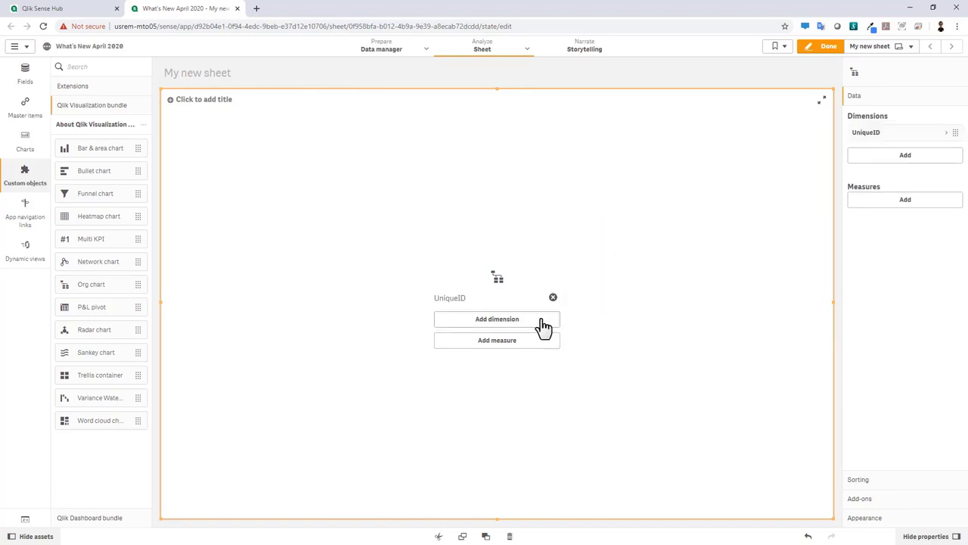
click(541, 319)
text(an)
click(629, 298)
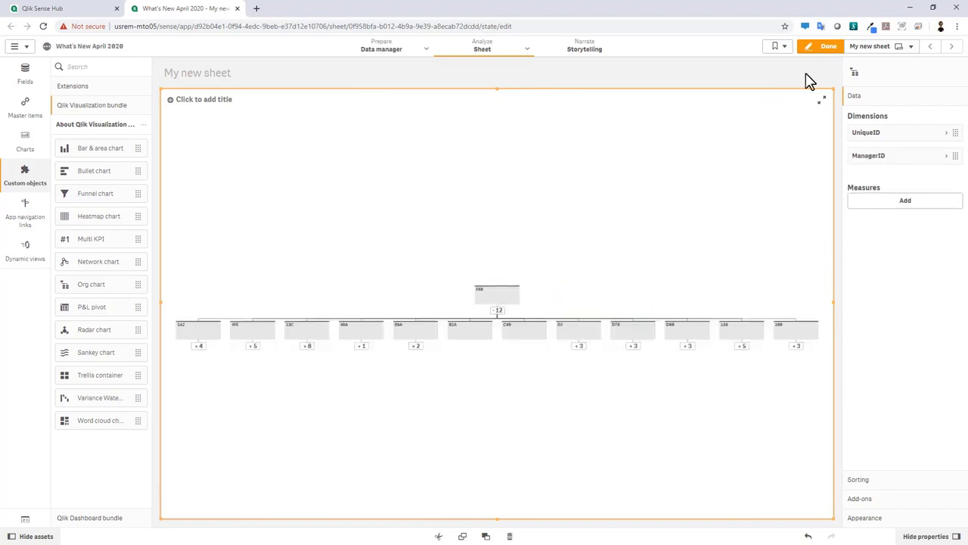
Leave edit mode and expand or collapse nodes F68, 69A, 46A, 13C, 82C and 168.
click(821, 48)
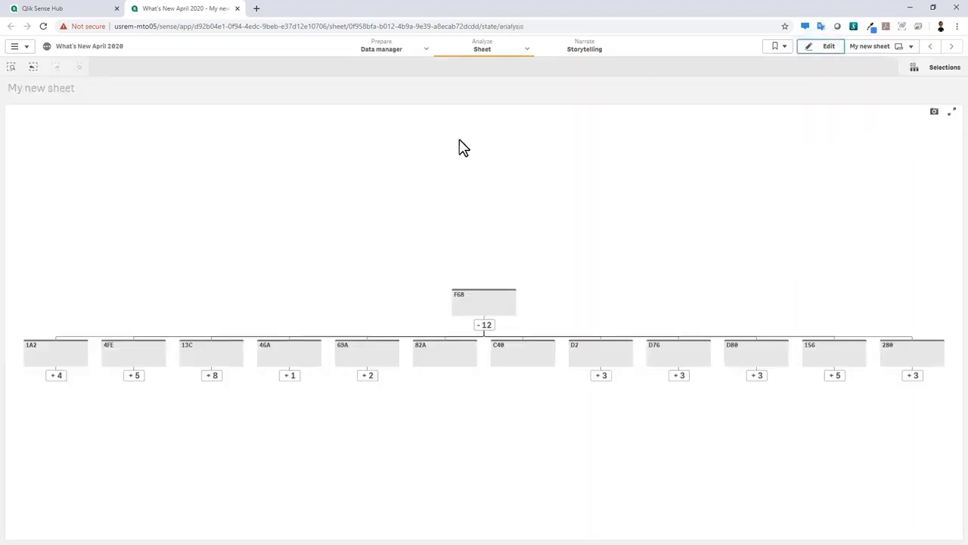
click(480, 327)
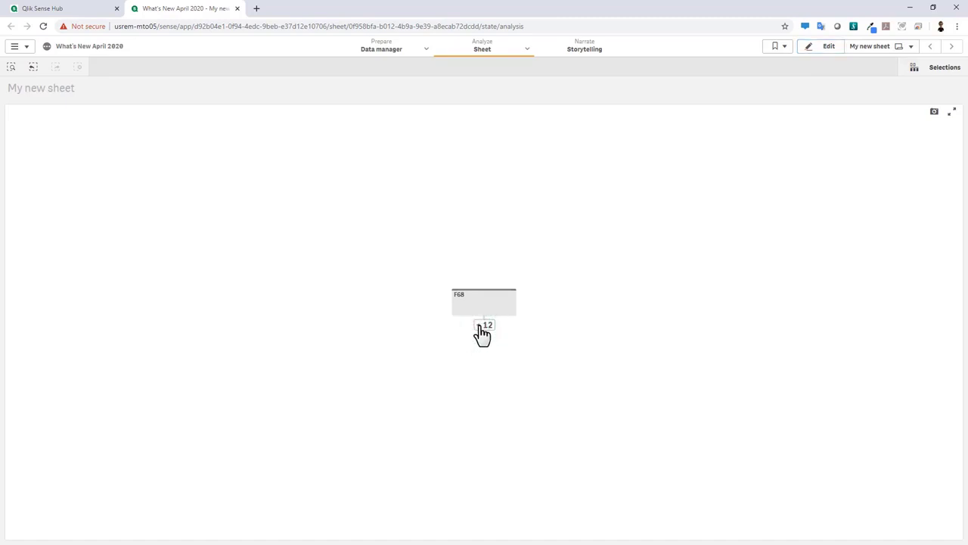
click(482, 329)
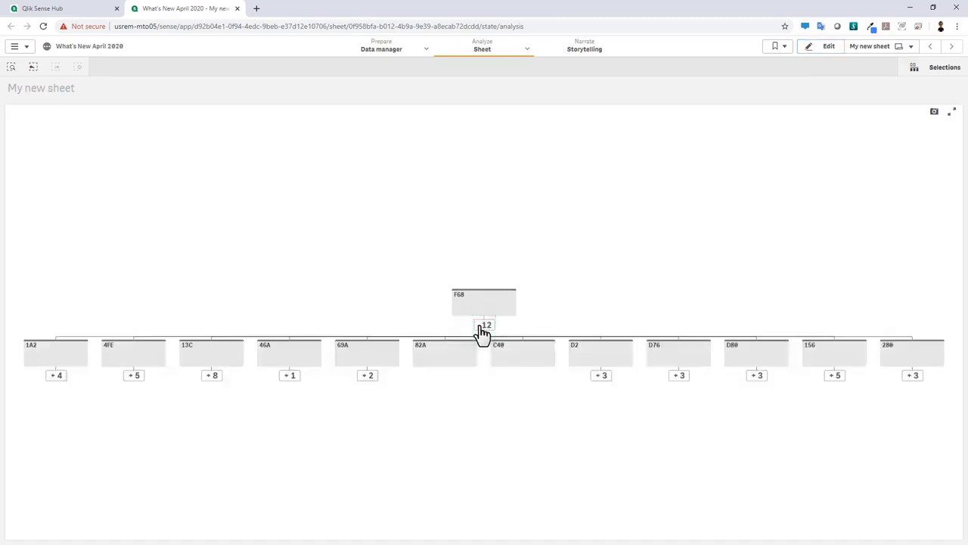
click(365, 378)
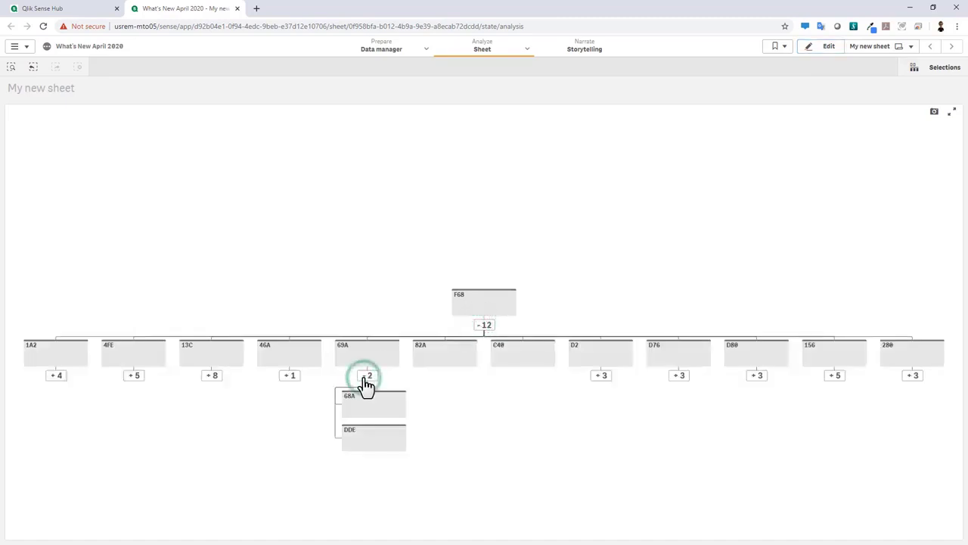
click(288, 378)
click(213, 376)
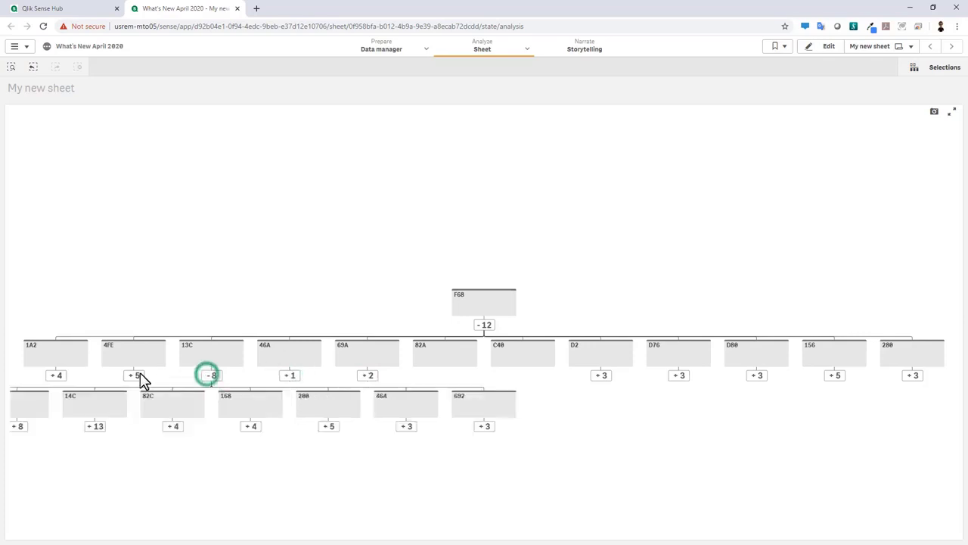
click(170, 427)
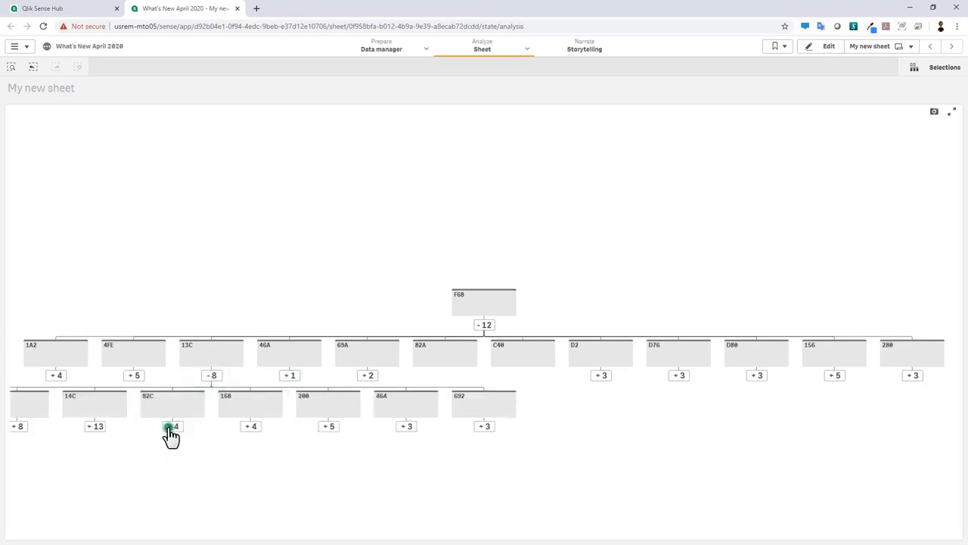
click(250, 428)
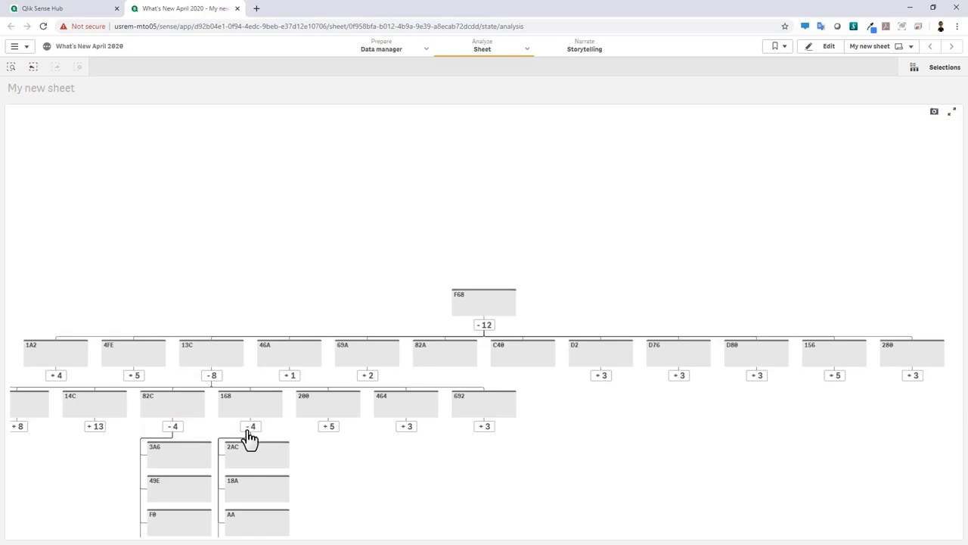
Select employees 2AC and 18A, confirm the selection, and center the chart on them.
click(261, 458)
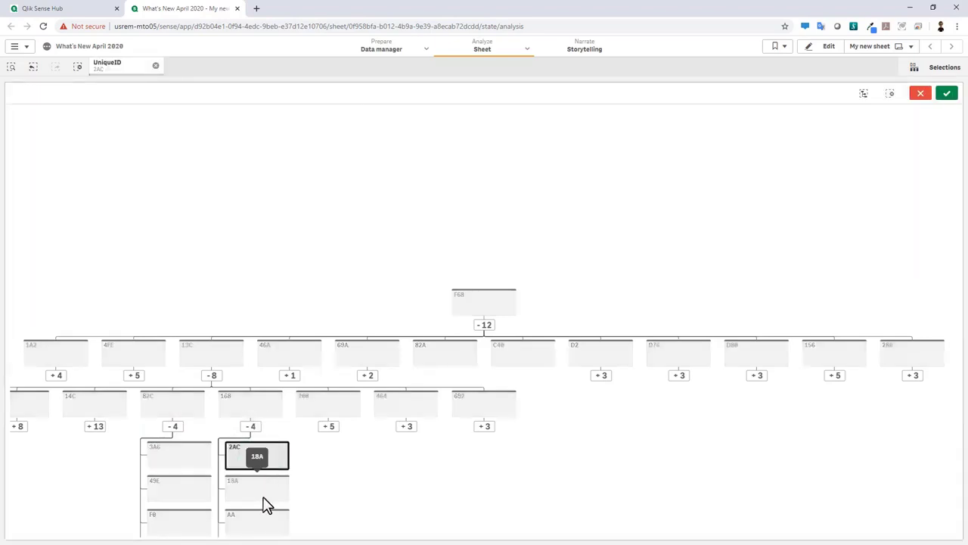
click(264, 499)
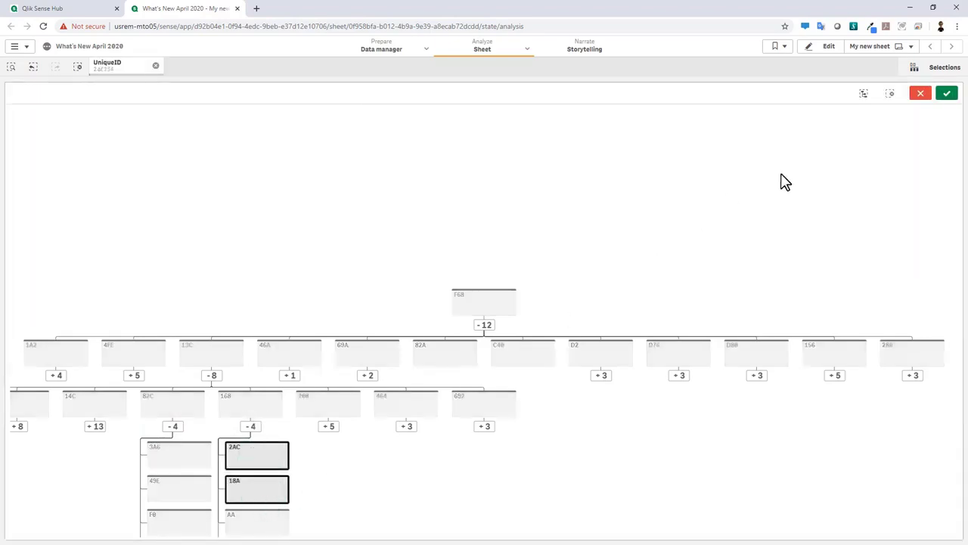
click(947, 93)
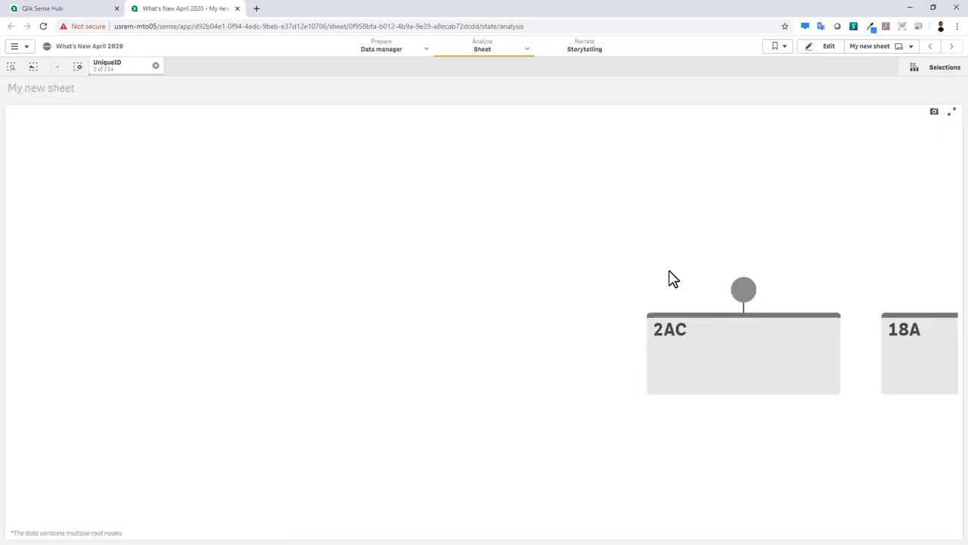
drag(726, 227, 534, 241)
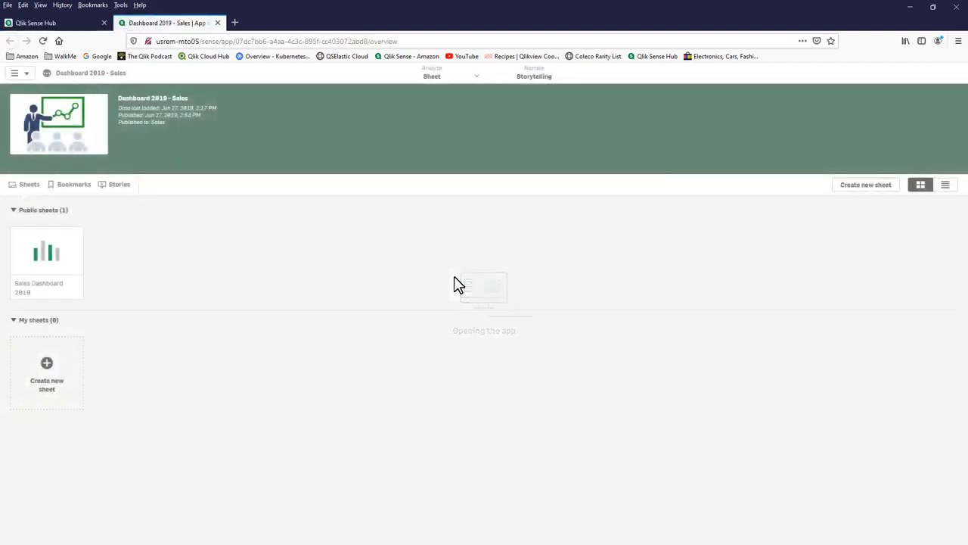
Open the Sales Dashboard 2019 tile under Public sheets in the app overview.
click(63, 263)
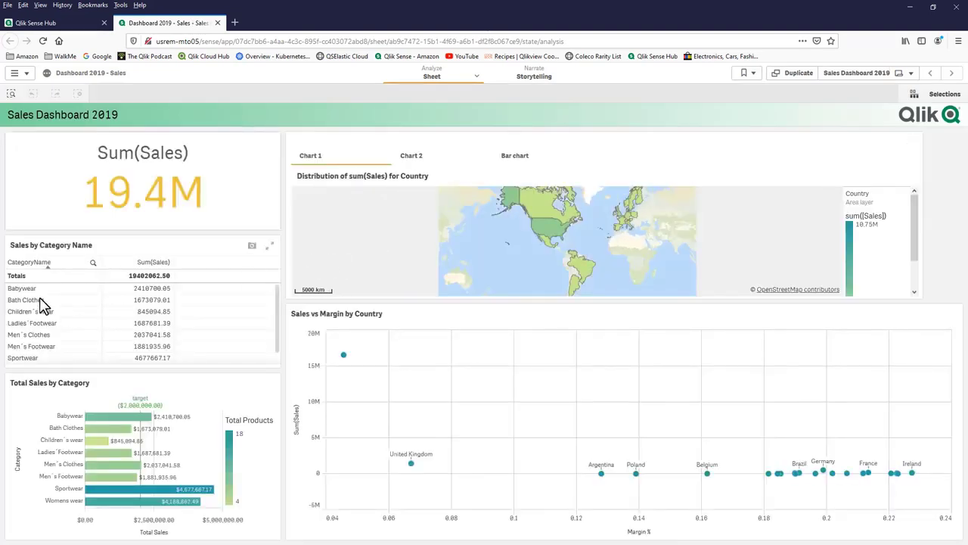
Filter categories to Babywear and Bath Clothes and save a bookmark titled 'Bookmark - 1234'.
drag(43, 290, 45, 301)
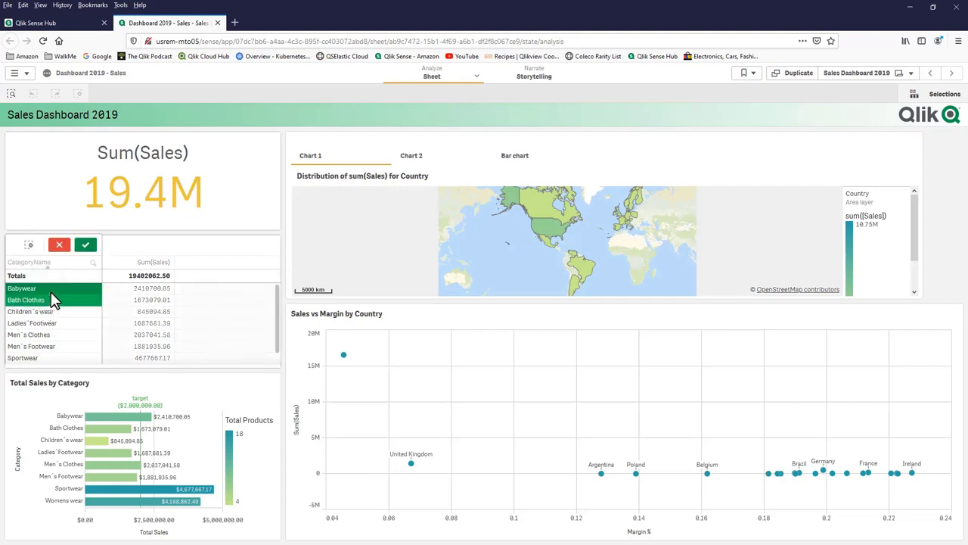
click(82, 247)
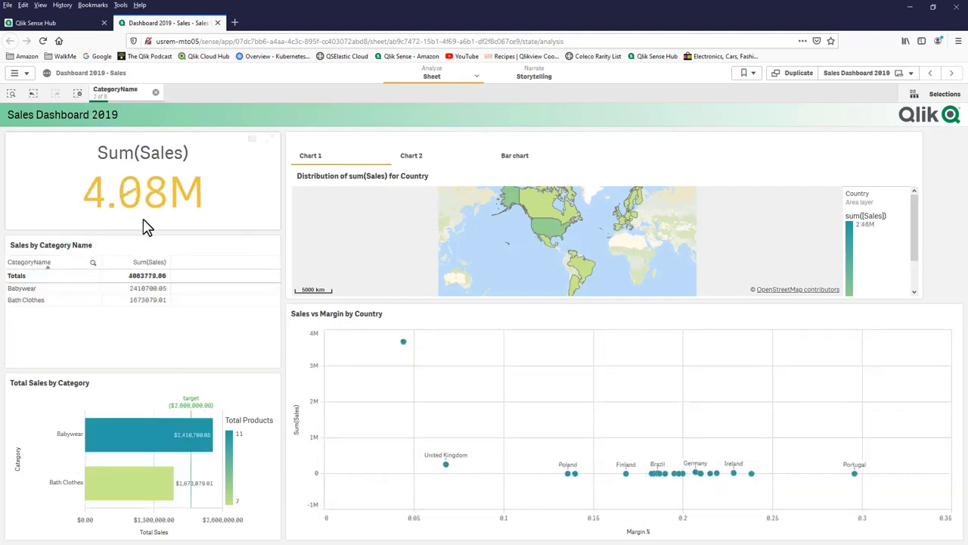
click(744, 73)
click(907, 101)
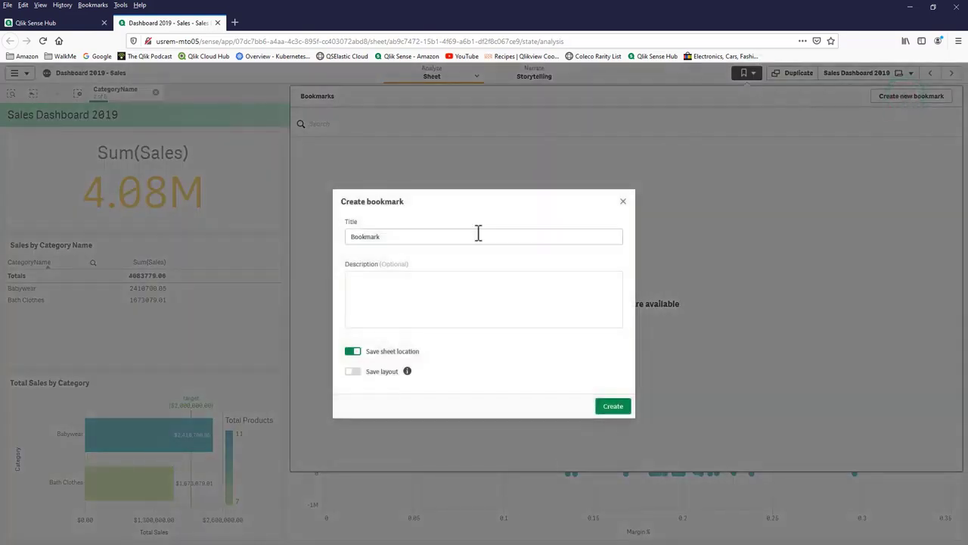
click(471, 235)
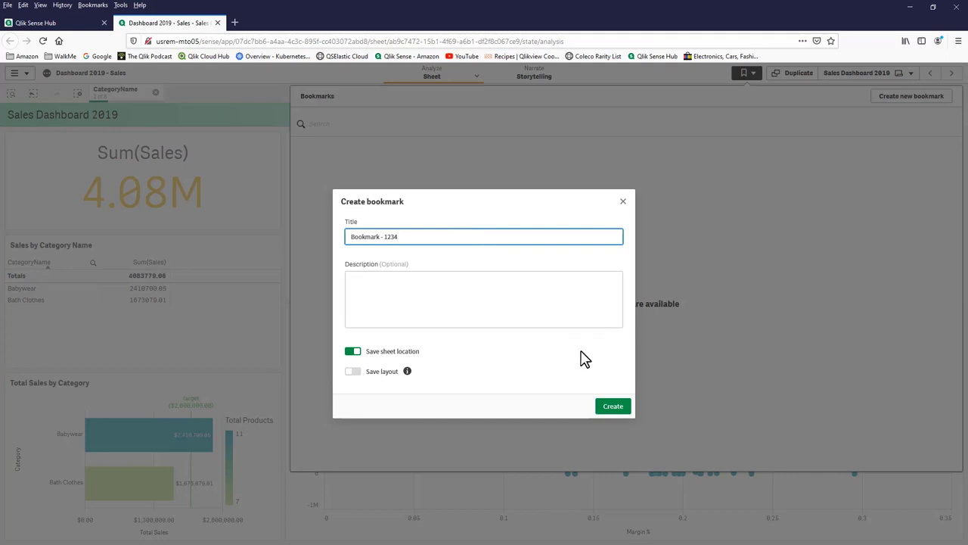
text(- 1234)
click(614, 408)
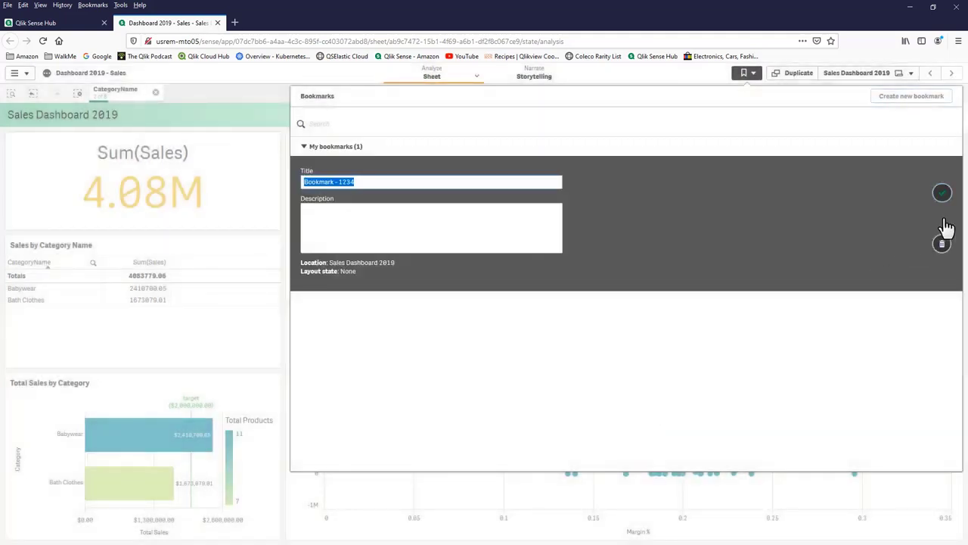
click(942, 193)
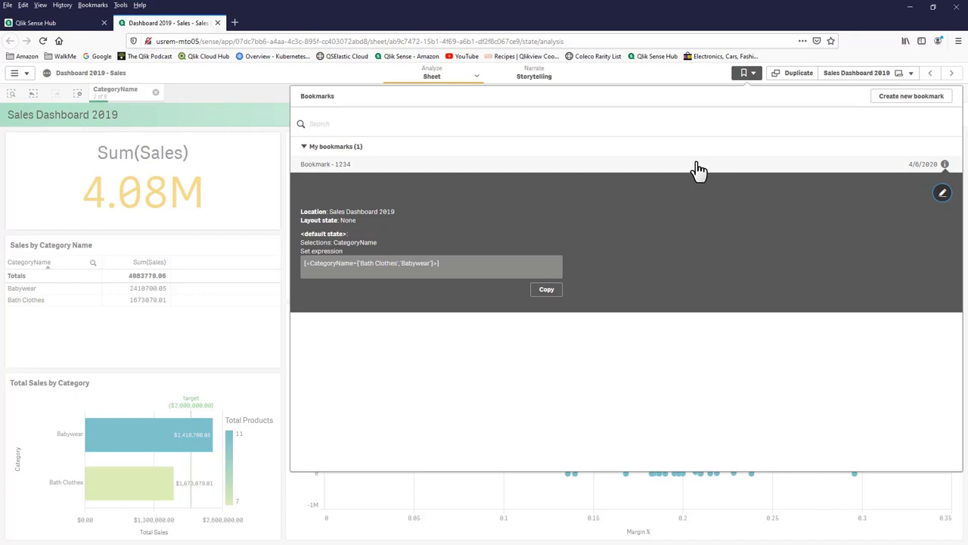
Publish Bookmark - 1234 to the community and confirm.
click(337, 167)
right_click(337, 167)
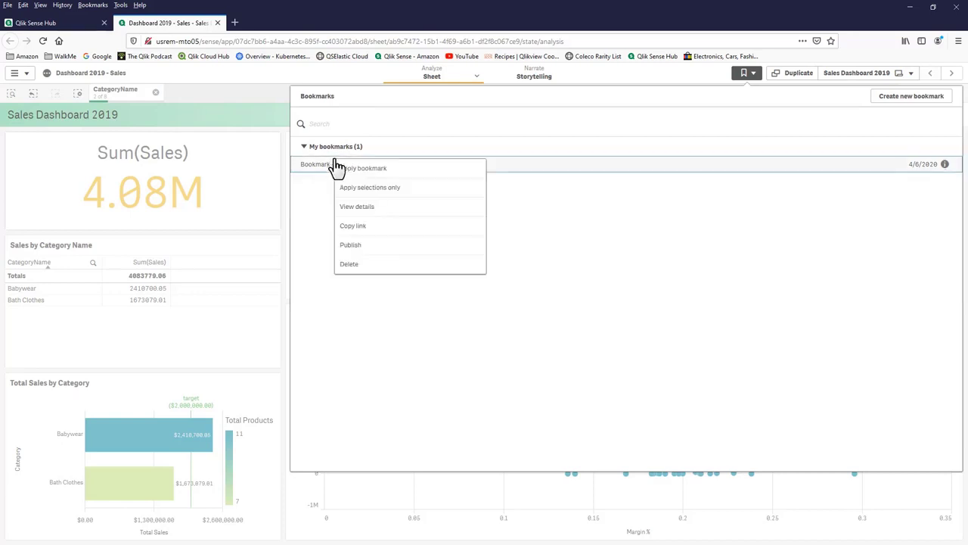
click(381, 244)
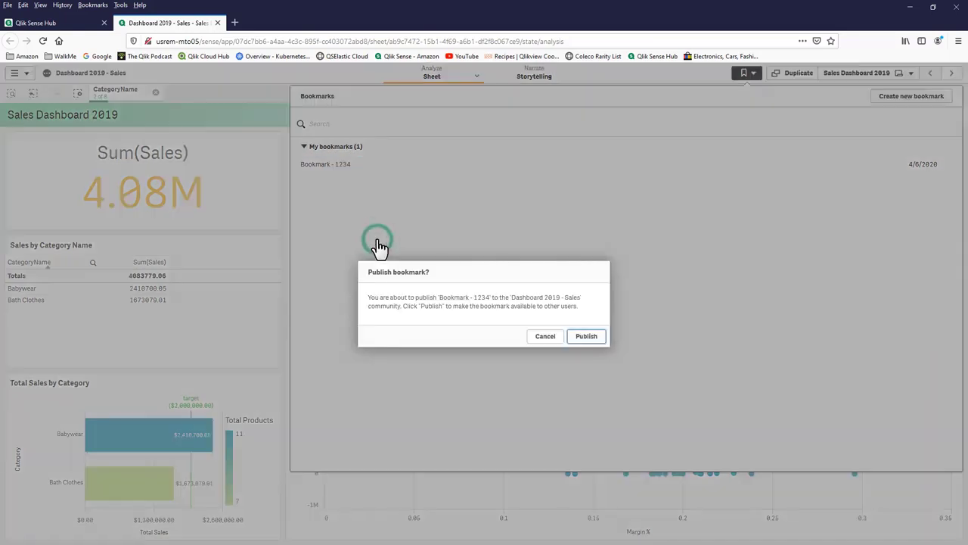
click(589, 338)
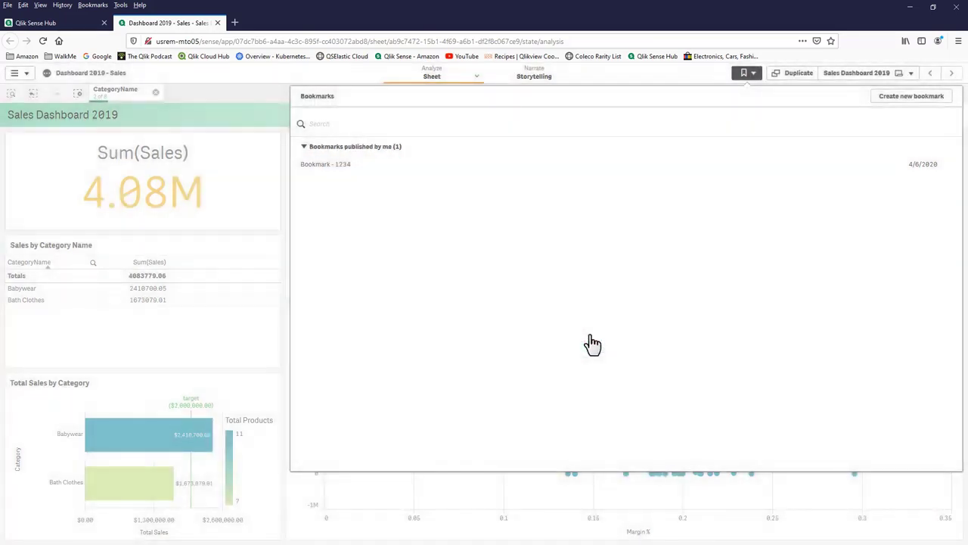
Copy the published bookmark's link and open it in a new tab.
right_click(345, 174)
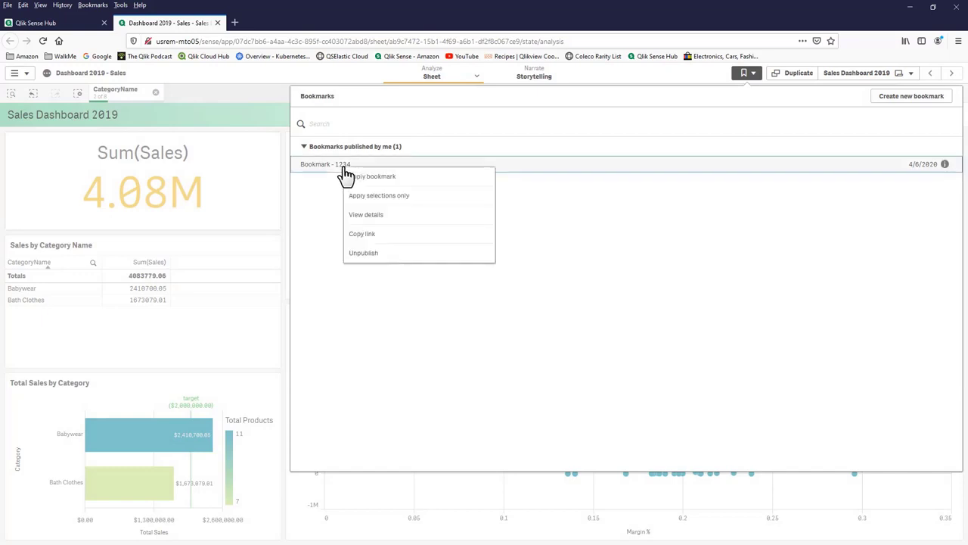
click(382, 234)
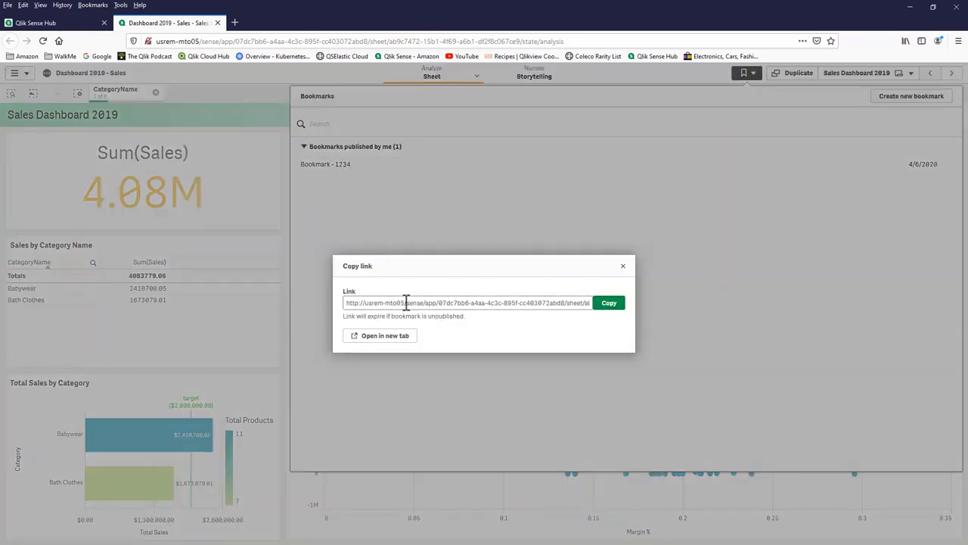
click(397, 338)
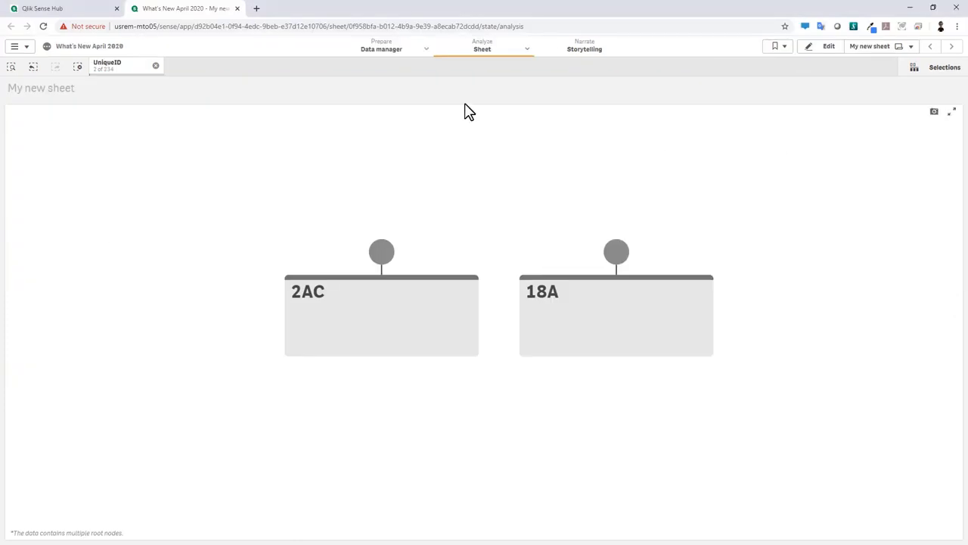
Clear the UniqueID selection, then apply community Bookmark - 1234 from the Sales stream app.
click(156, 66)
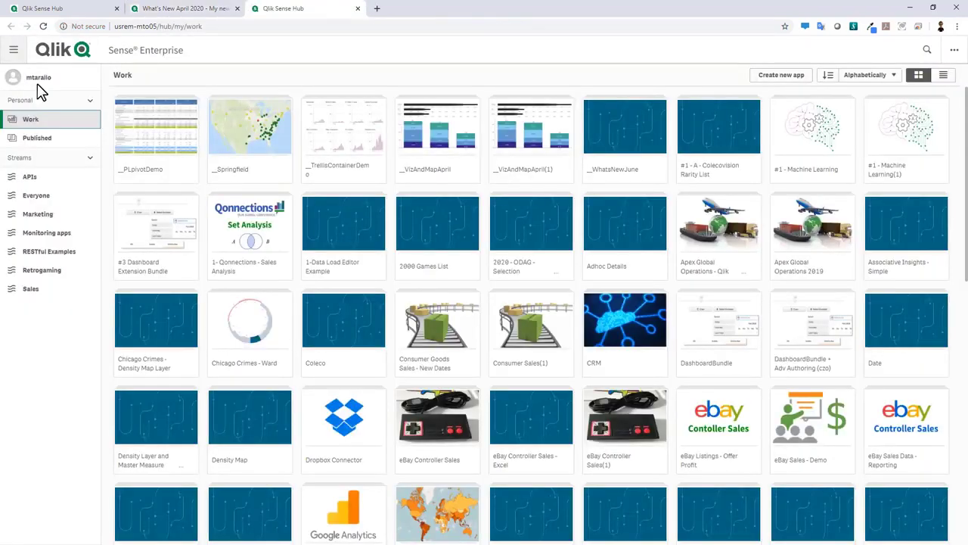
click(33, 291)
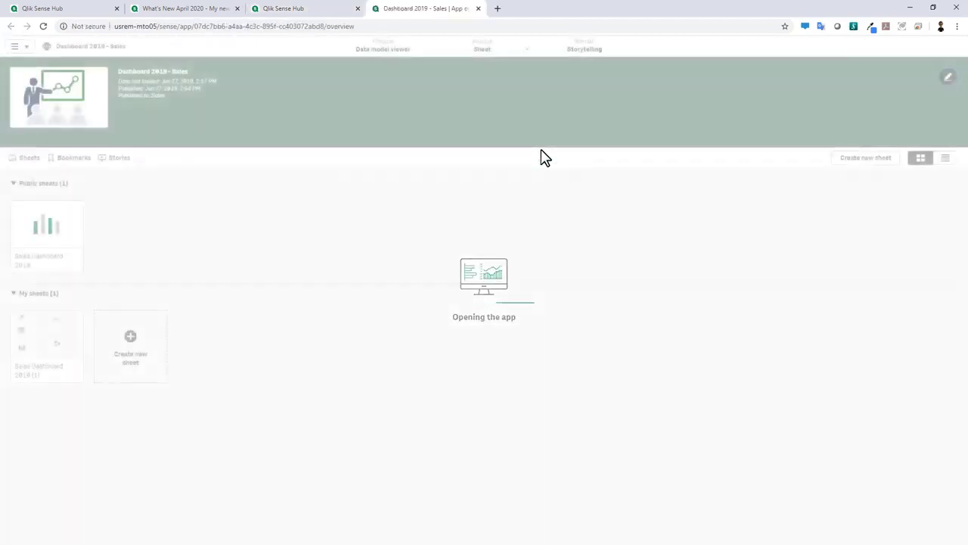
click(74, 159)
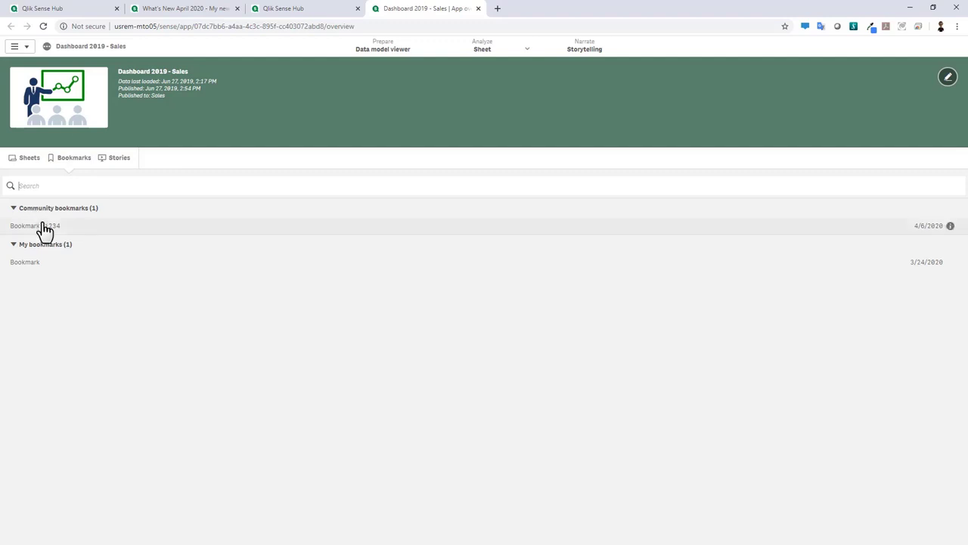
click(43, 226)
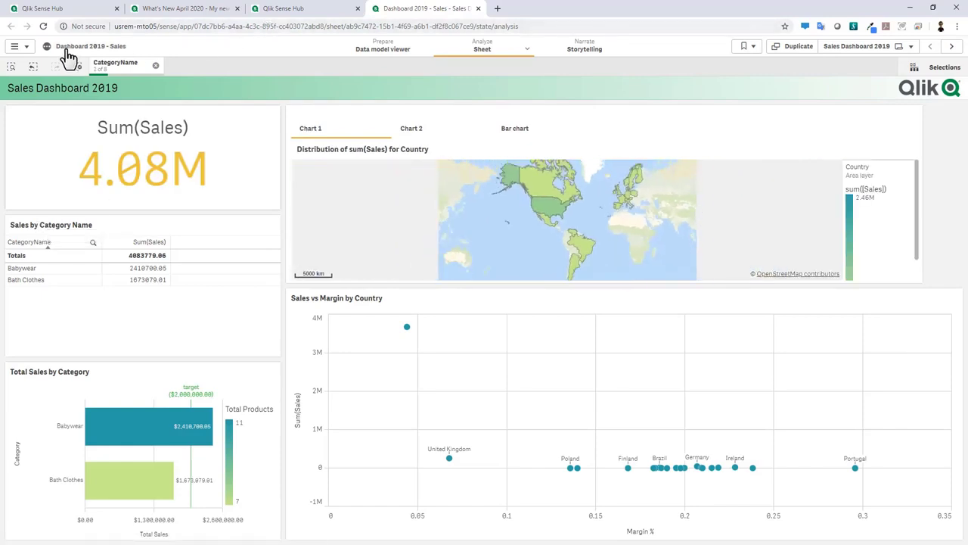
Copy the shareable link of Bookmark - 1234 from the sheet's Bookmarks panel.
click(746, 46)
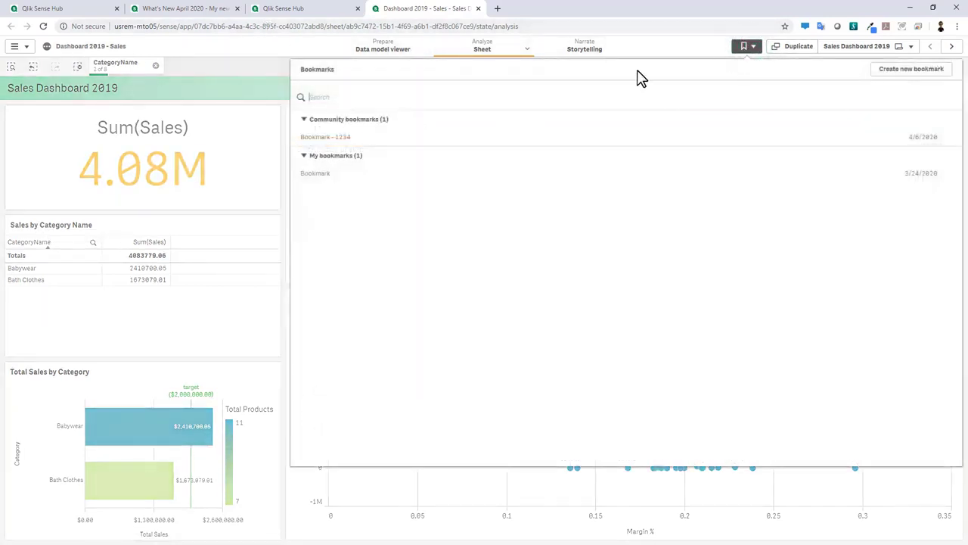
right_click(332, 146)
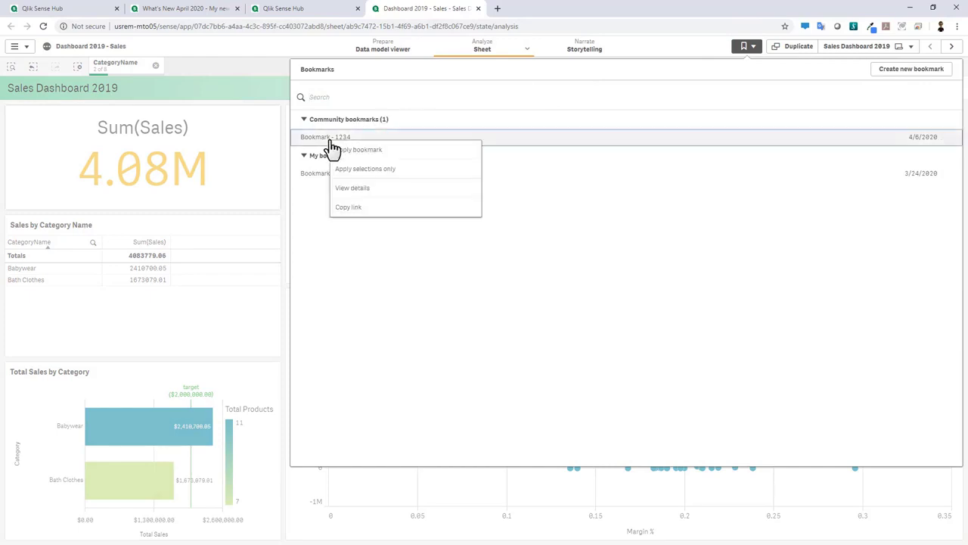
click(357, 206)
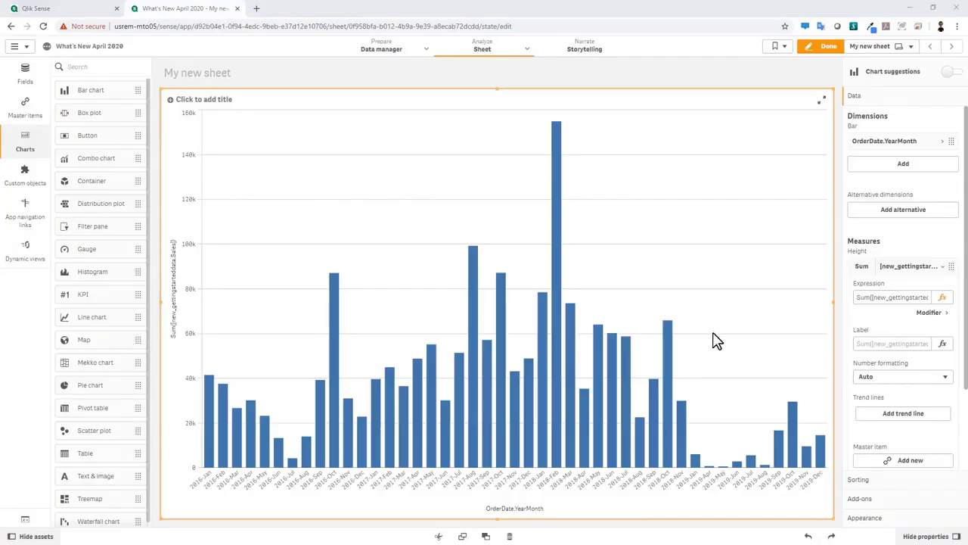
Apply the Relative numbers modifier to the sales measure and format it as 12% numbers.
click(942, 314)
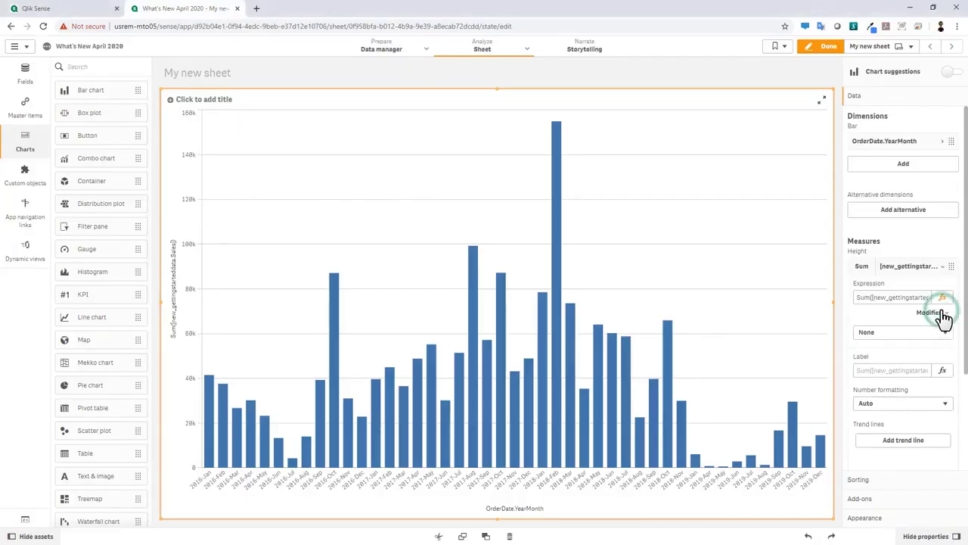
click(944, 335)
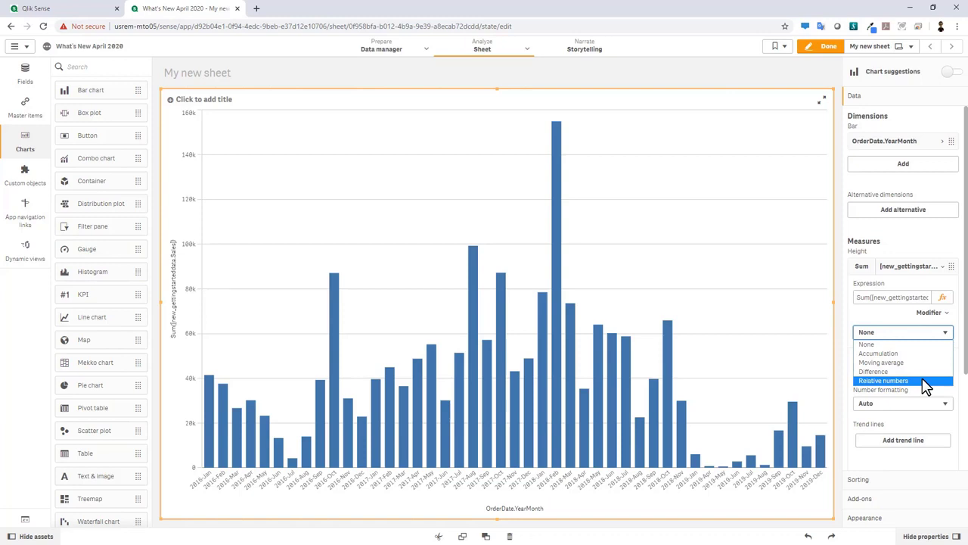
click(924, 382)
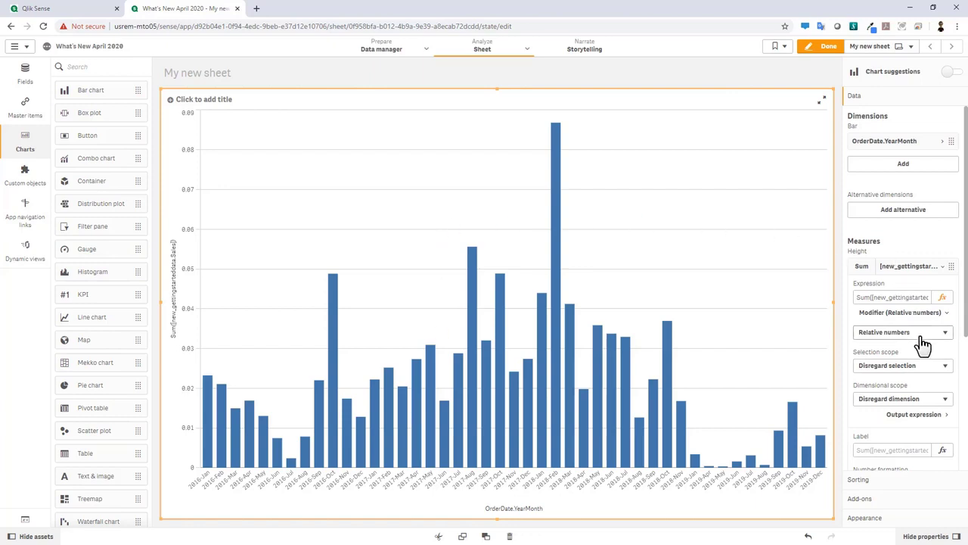
scroll(899, 393, down, 2)
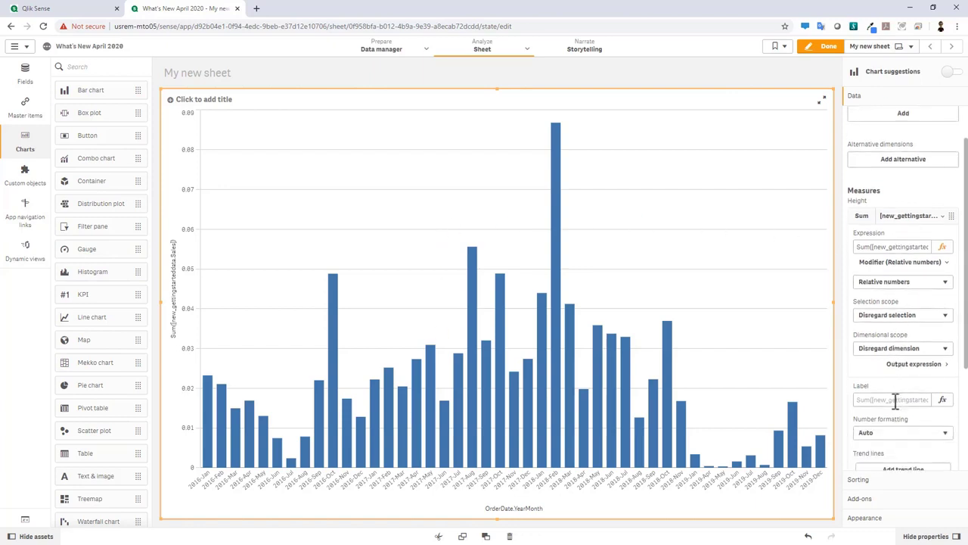
click(890, 437)
click(886, 454)
click(889, 384)
click(882, 423)
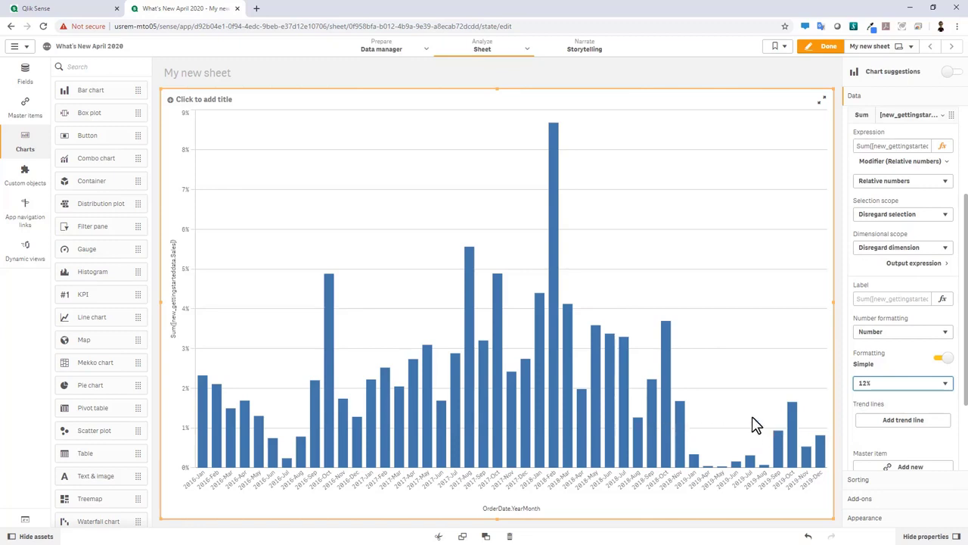
Replace the OrderDate.YearMonth dimension with OrderDate Year and view the result.
click(26, 79)
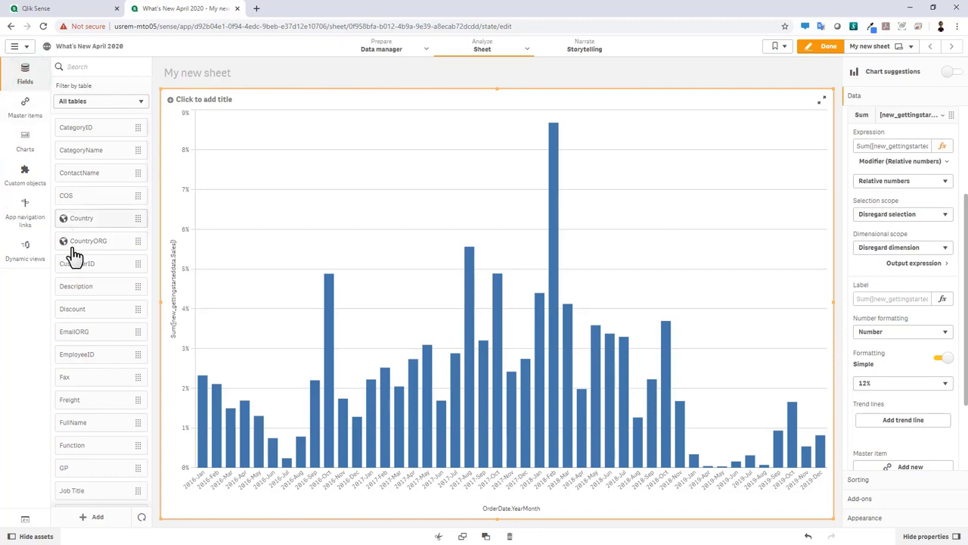
scroll(101, 416, down, 5)
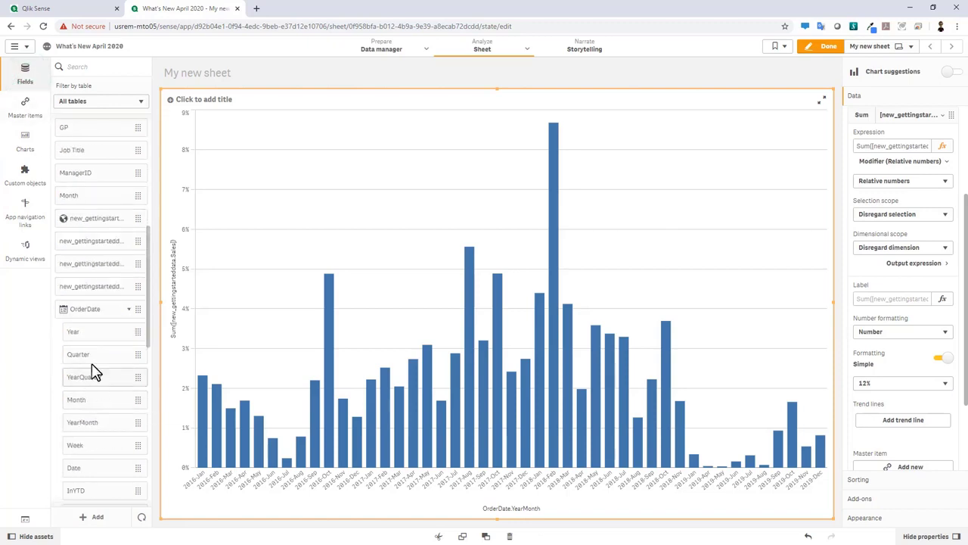
drag(95, 338, 441, 304)
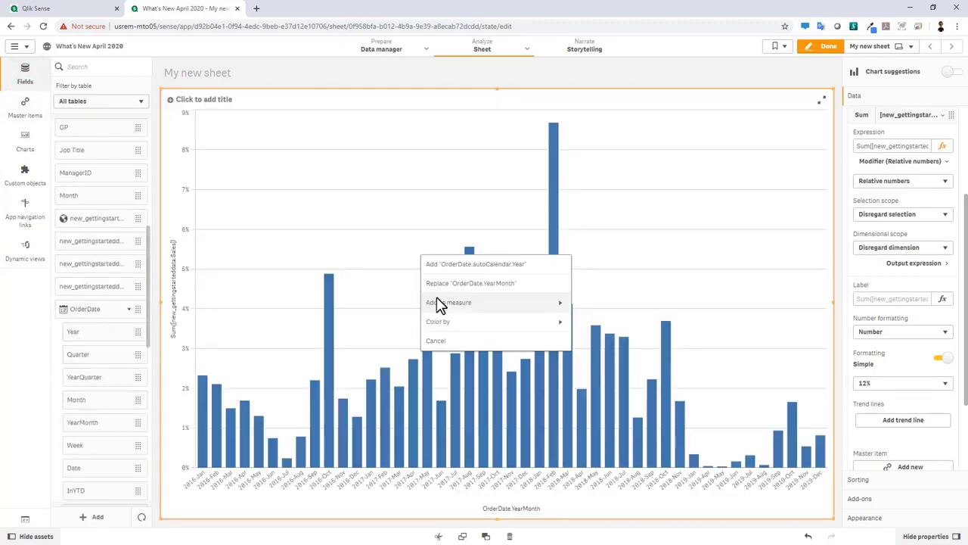
click(521, 285)
click(829, 47)
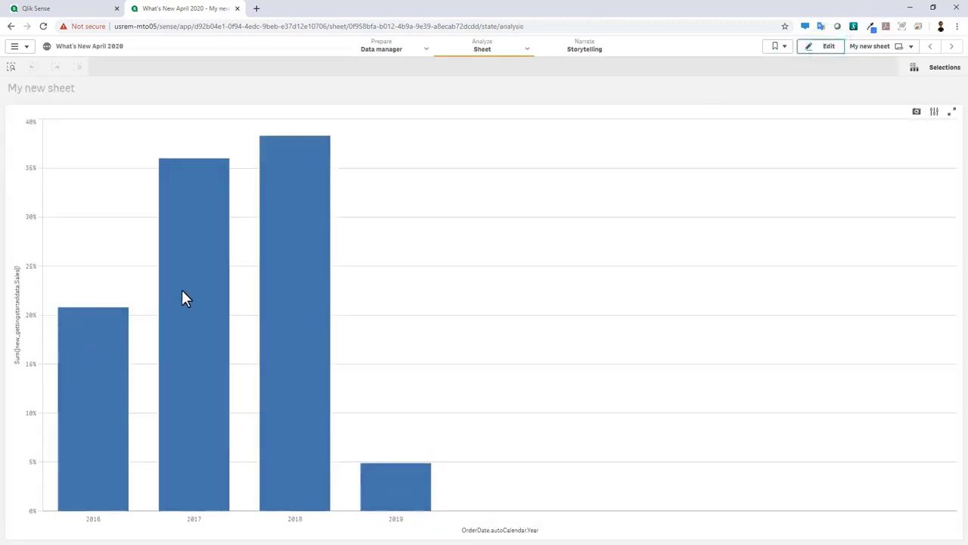
Return to edit mode and bring up the bar chart's context menu.
mouse_move(277, 271)
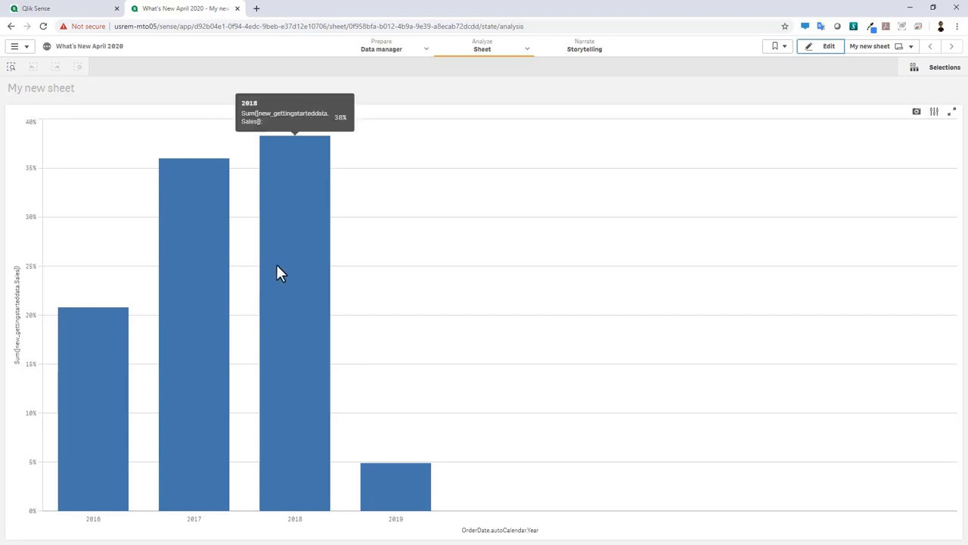
mouse_move(399, 492)
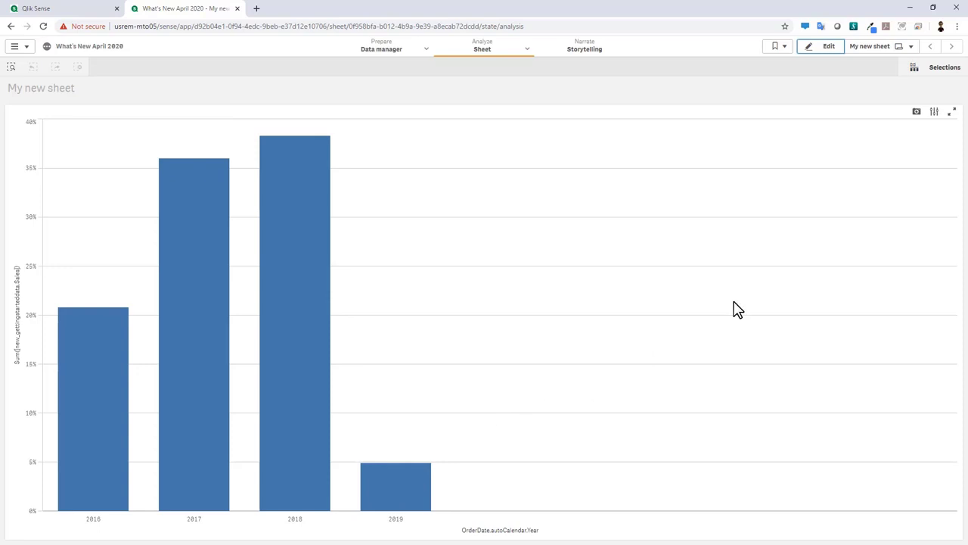
click(828, 46)
right_click(564, 314)
Delete the yearly chart and place a new bar chart enlarged to fill the sheet.
click(580, 340)
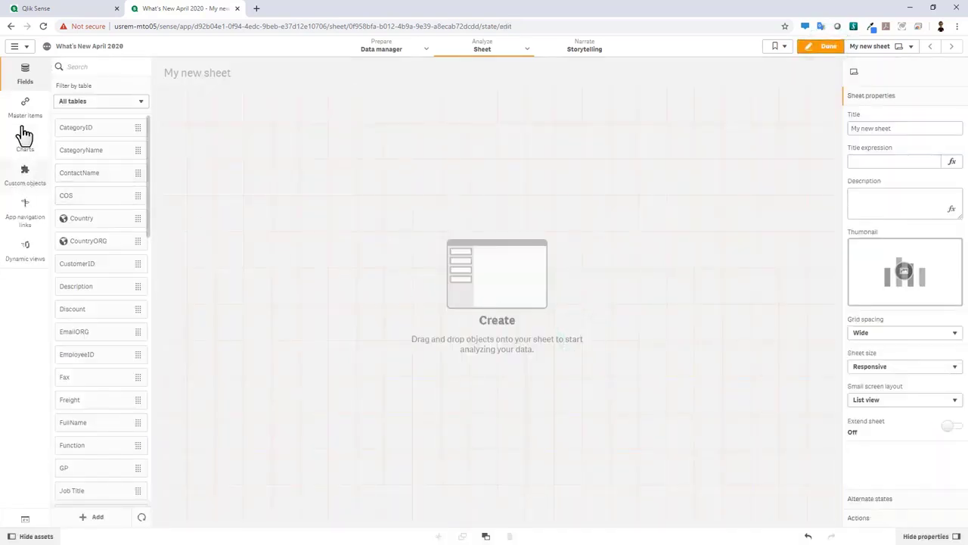
click(25, 140)
drag(75, 90, 371, 223)
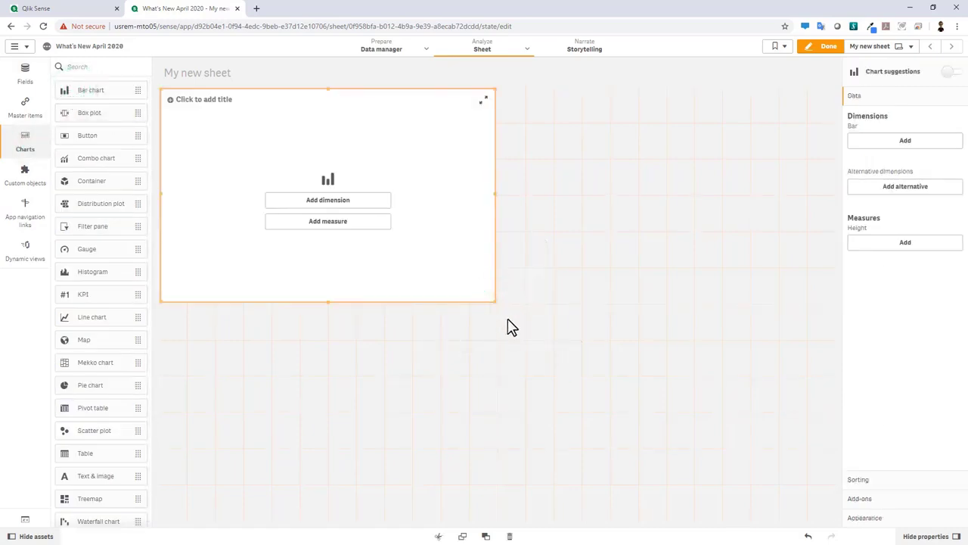
drag(493, 300, 829, 522)
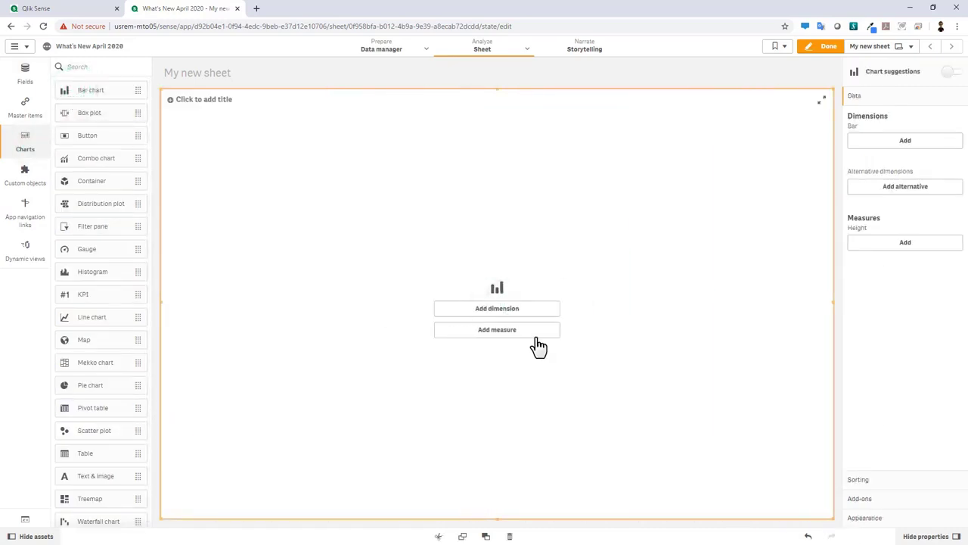
Give the new bar chart dimension OrderDate.YearMonth and measure Sum(Sales).
click(521, 311)
scroll(603, 306, down, 4)
scroll(609, 314, down, 6)
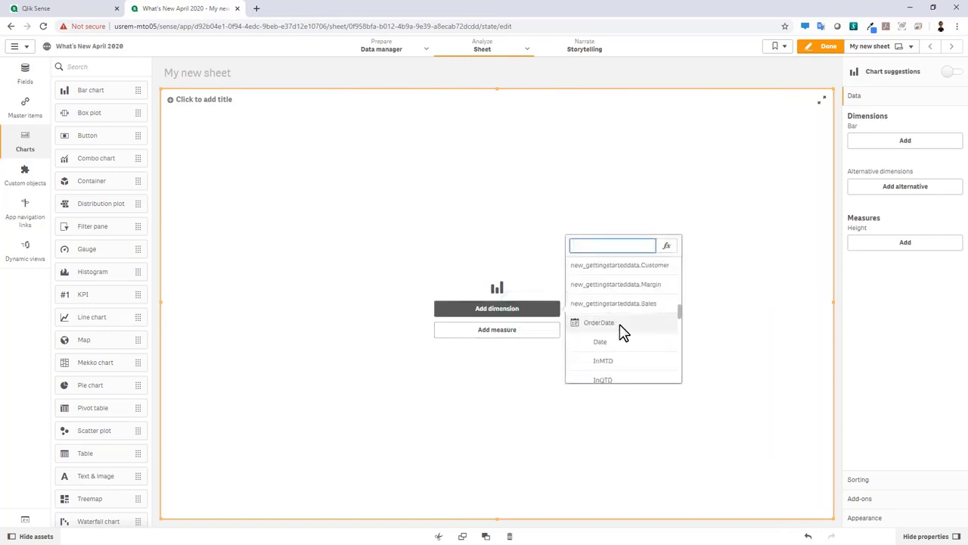
scroll(631, 344, down, 8)
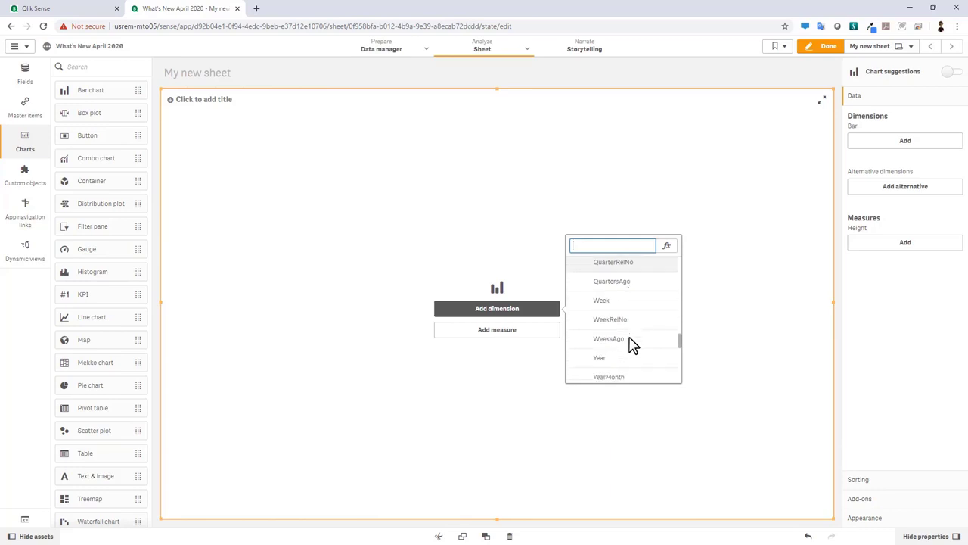
click(632, 333)
click(548, 331)
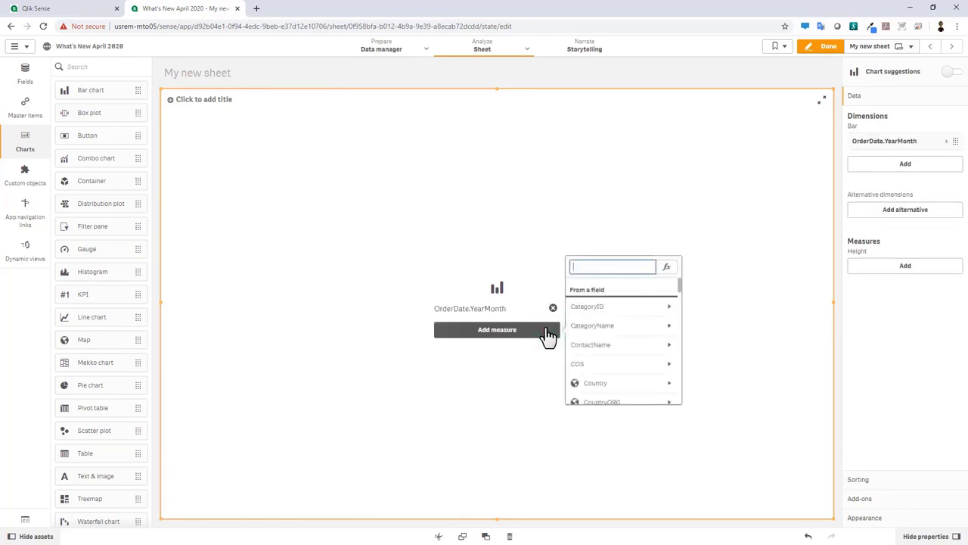
text(sa)
click(622, 307)
click(616, 304)
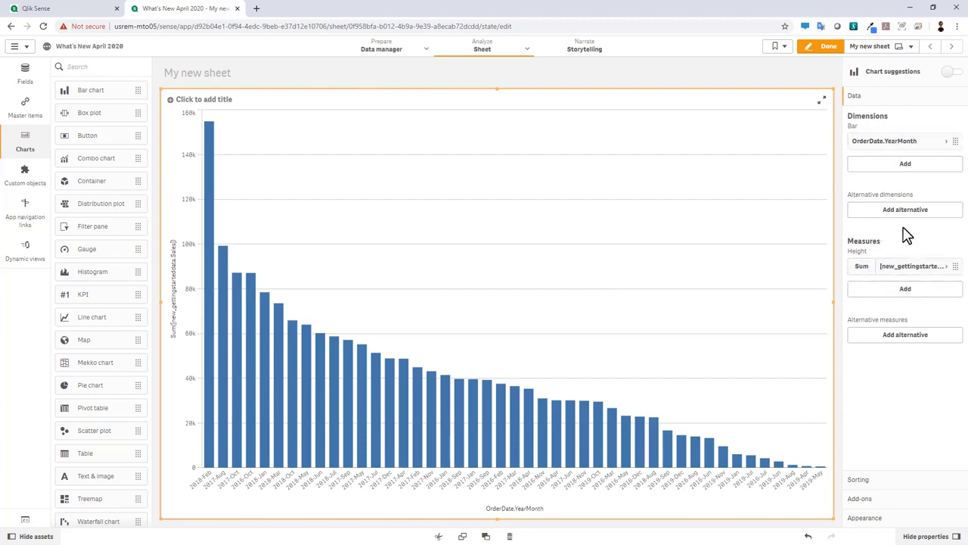
Sort the bars by OrderDate.YearMonth.
click(867, 480)
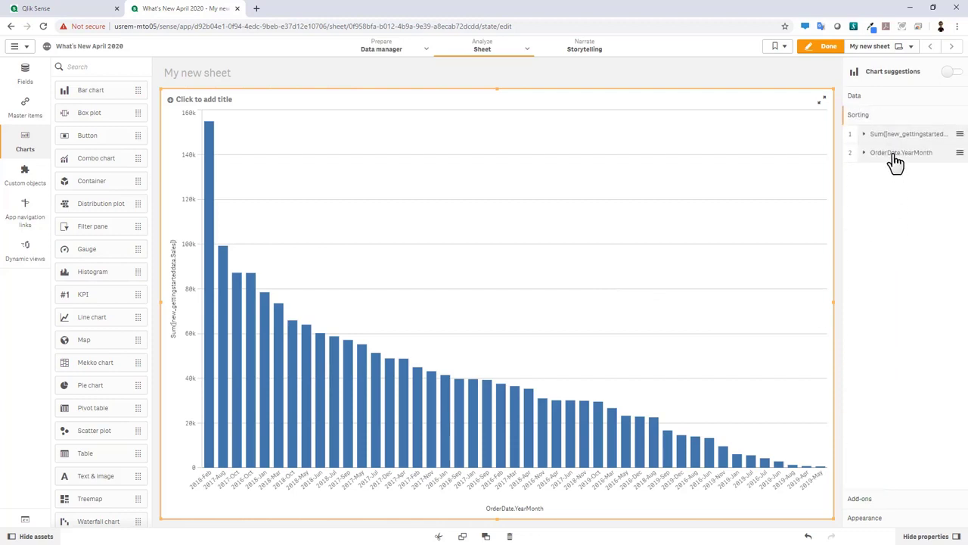
click(893, 144)
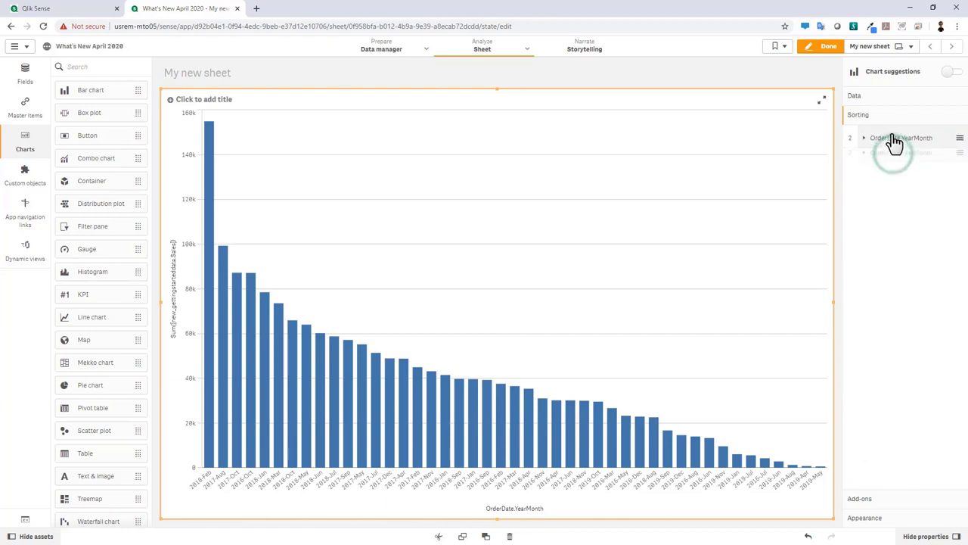
click(858, 95)
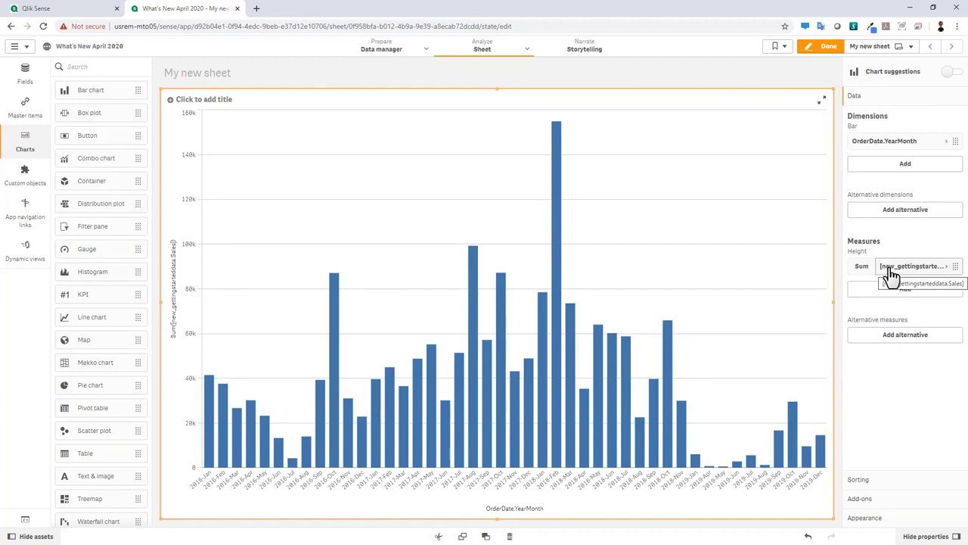
Duplicate the Sum measure as Relative, with 12% number format and Relative numbers modifier.
right_click(893, 275)
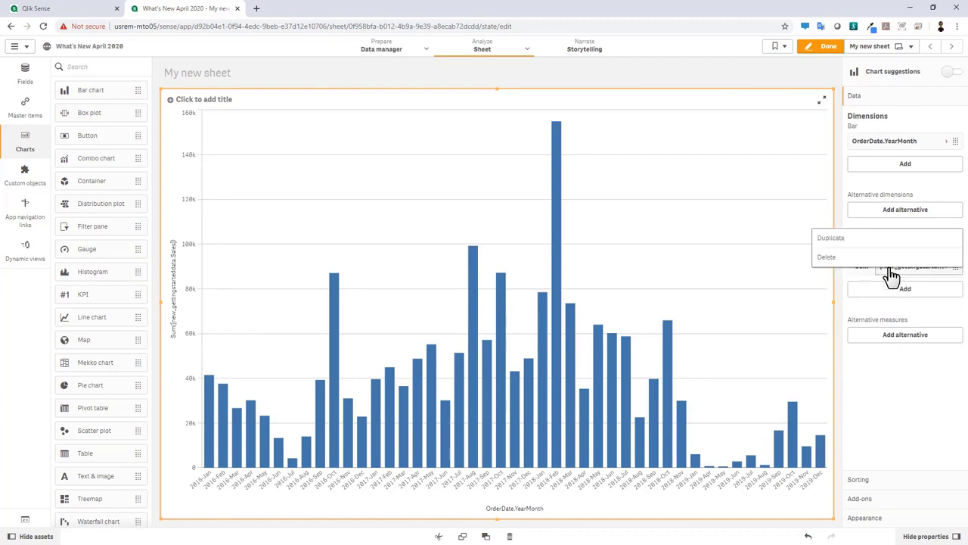
click(877, 241)
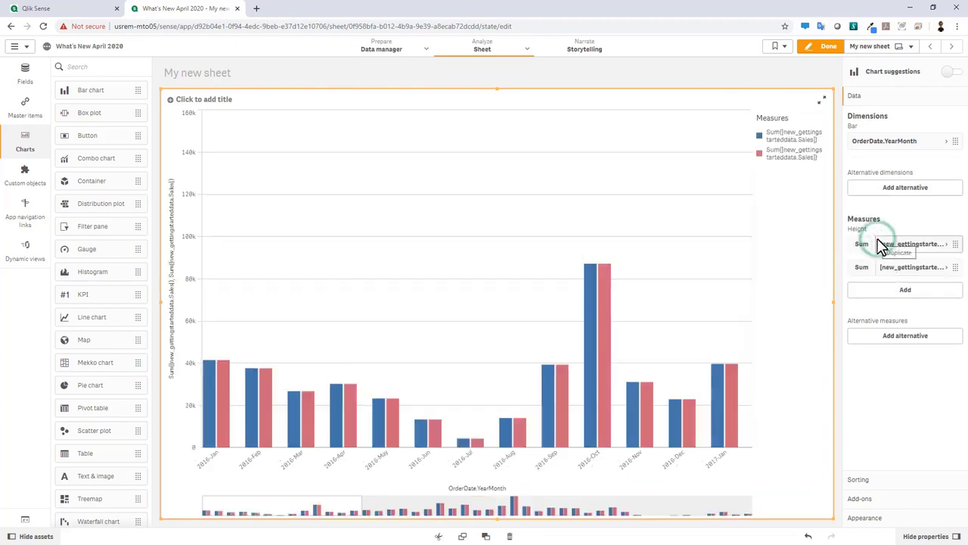
click(882, 269)
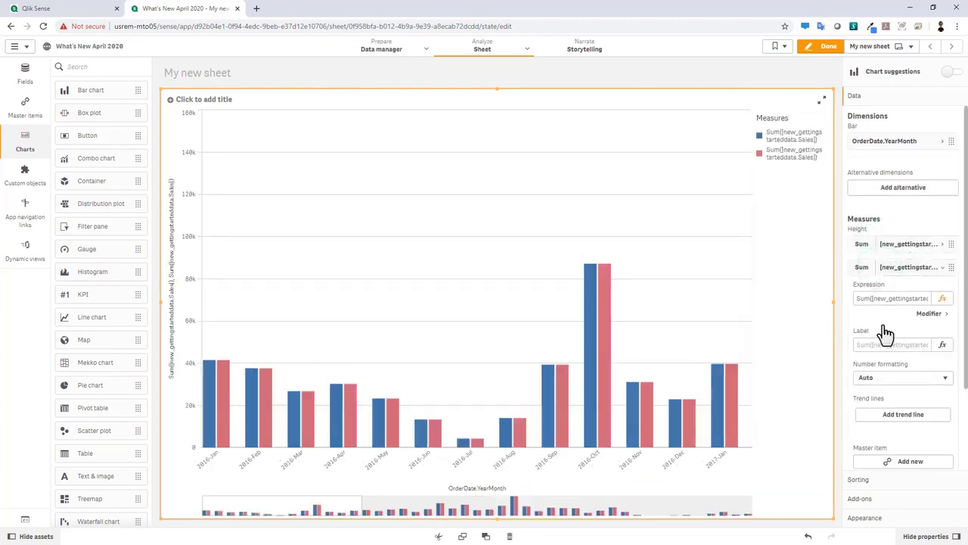
click(877, 344)
click(877, 378)
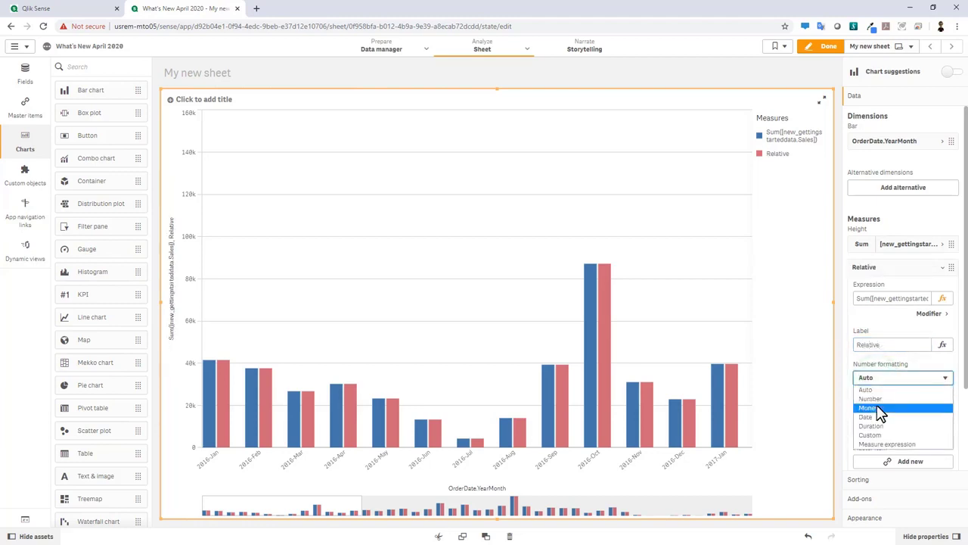
click(873, 399)
click(881, 429)
click(877, 469)
click(929, 313)
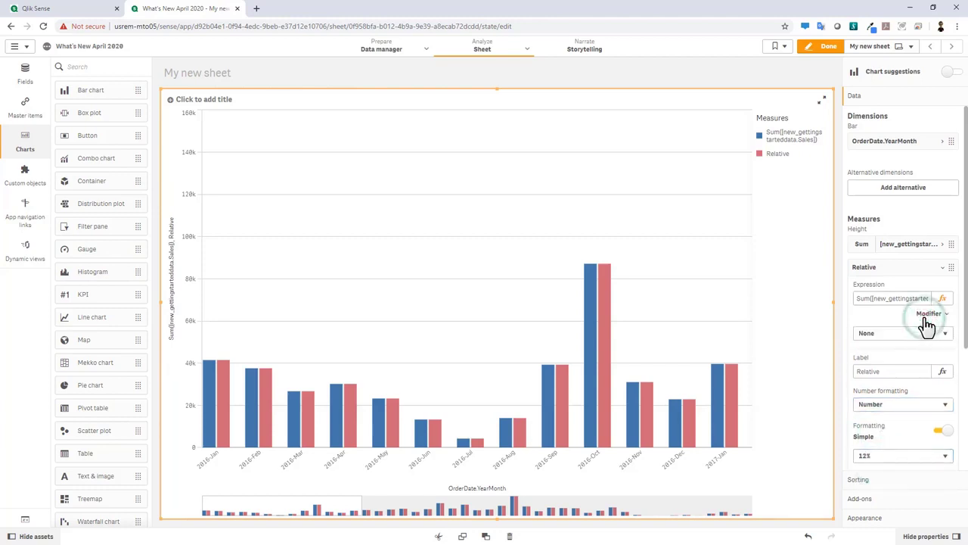
click(915, 336)
click(902, 390)
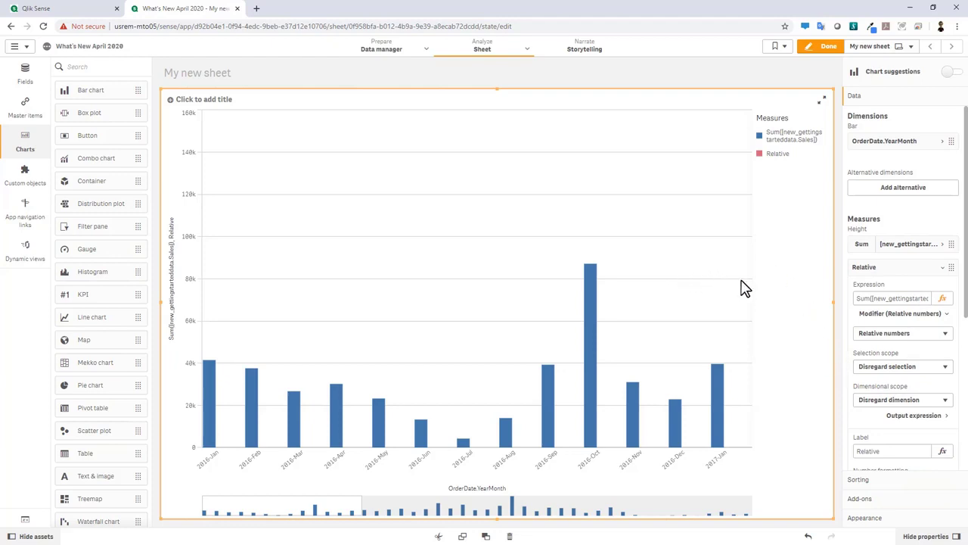
Delete the Sum measure, then undo the deletion.
right_click(867, 248)
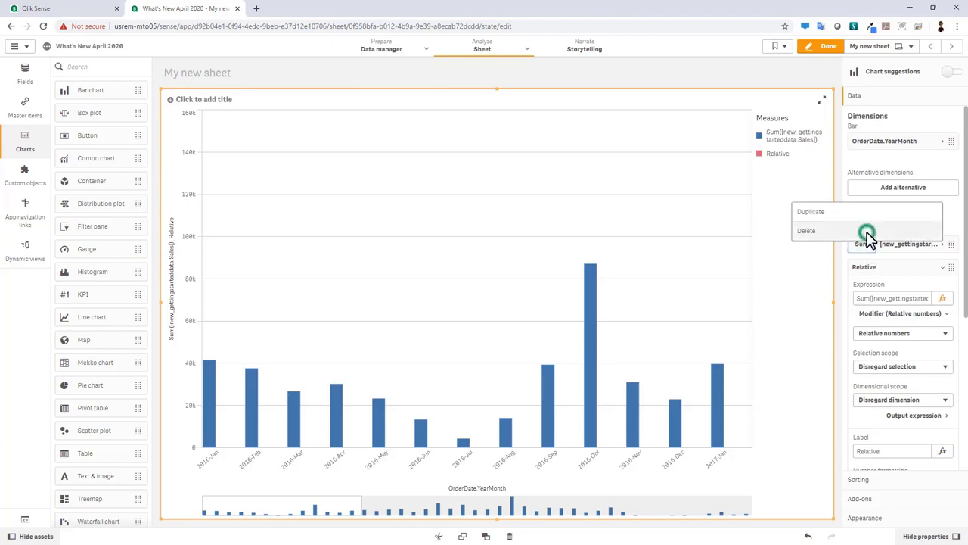
click(867, 233)
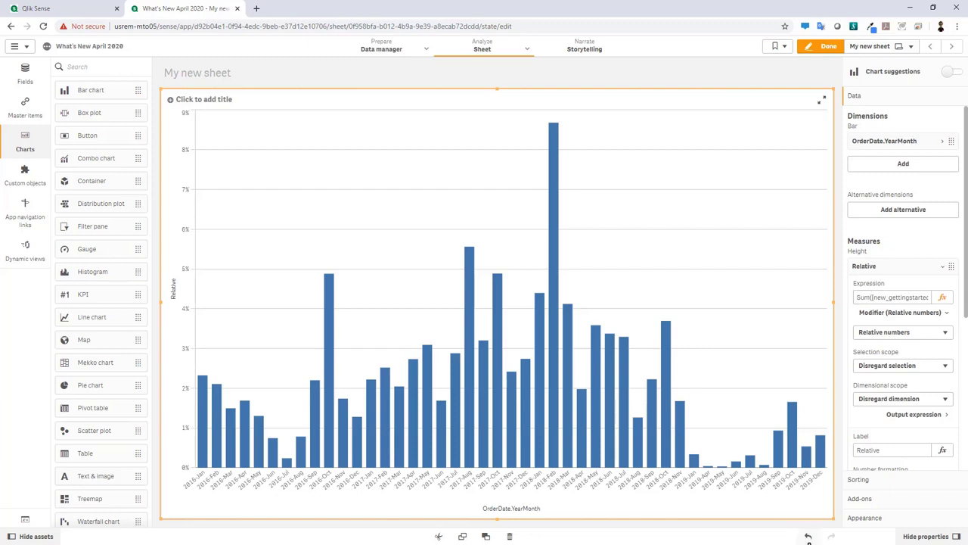
click(810, 537)
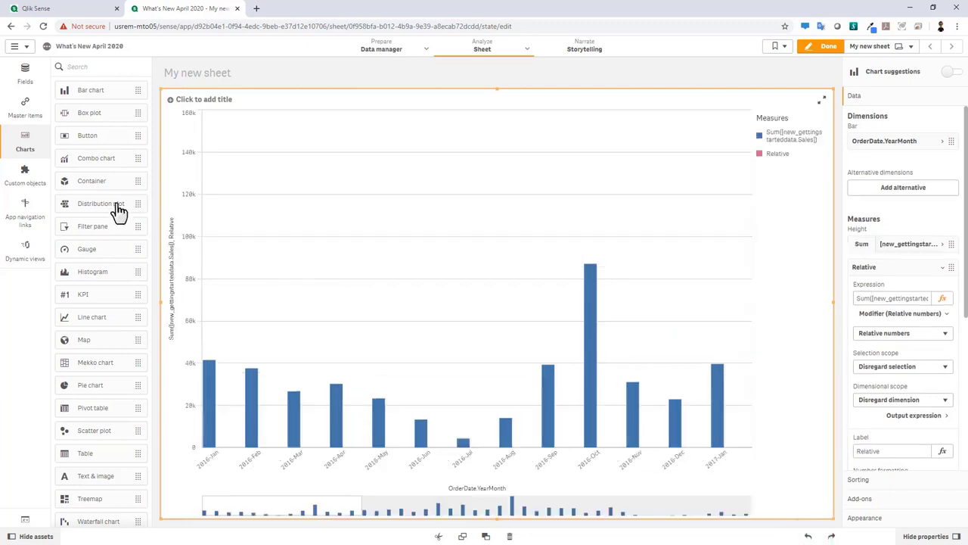
Convert the existing bar chart into a combo chart by dropping Combo chart onto it.
drag(94, 160, 506, 260)
click(499, 303)
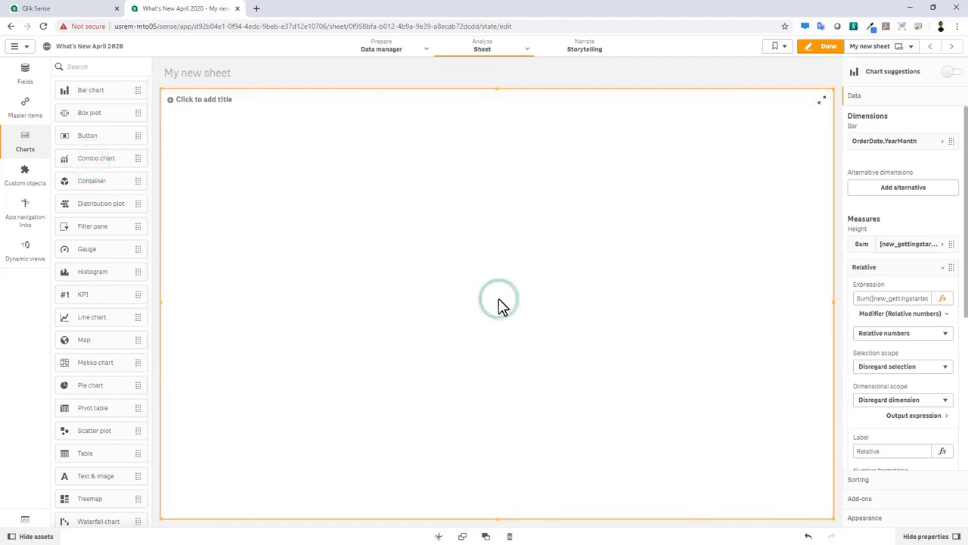
scroll(885, 348, down, 1)
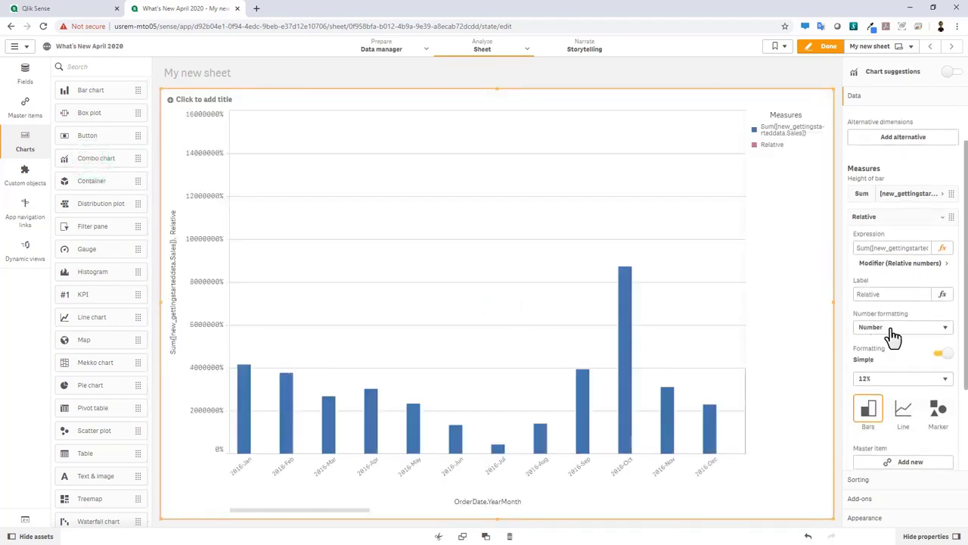
scroll(900, 340, down, 1)
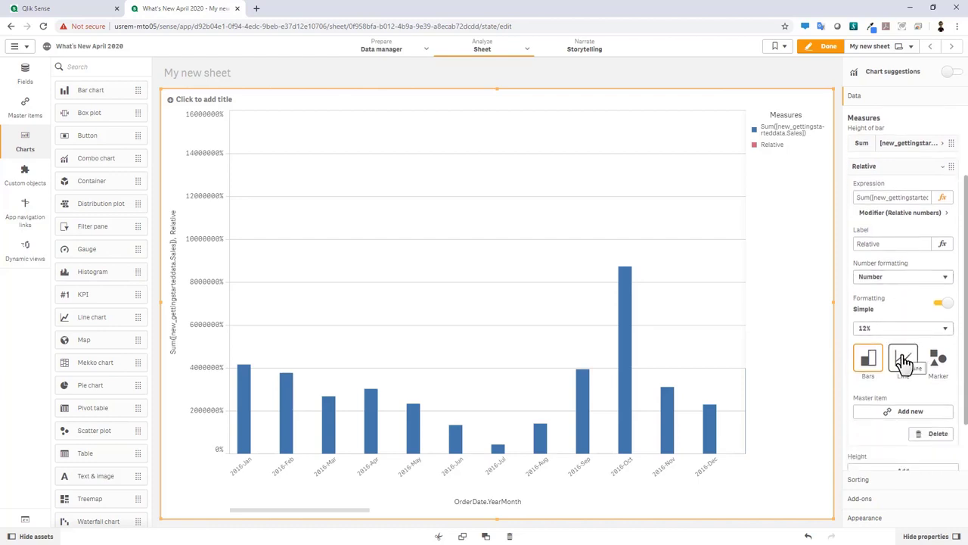
Show the Sum measure as a line on the secondary axis, keeping Relative as bars.
click(881, 168)
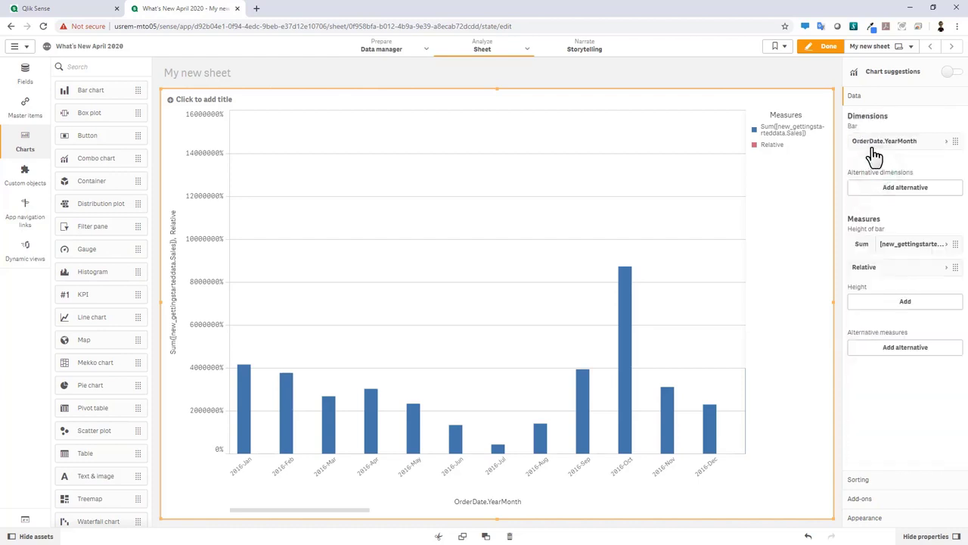
click(866, 246)
click(889, 248)
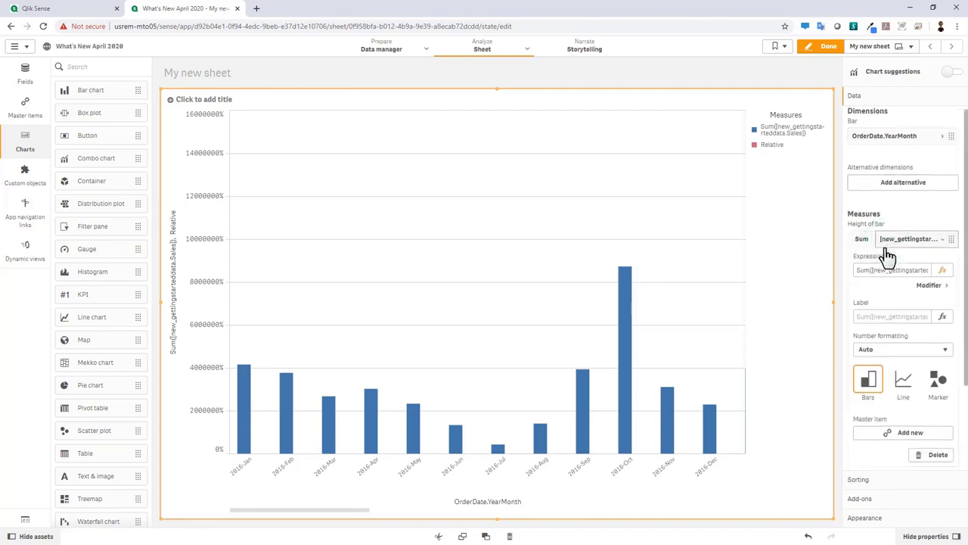
click(897, 334)
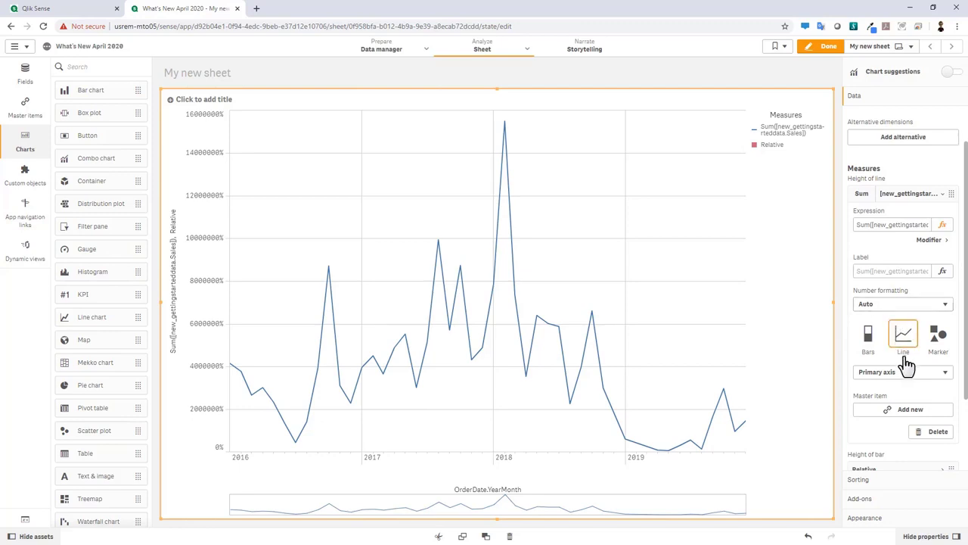
click(904, 372)
click(895, 389)
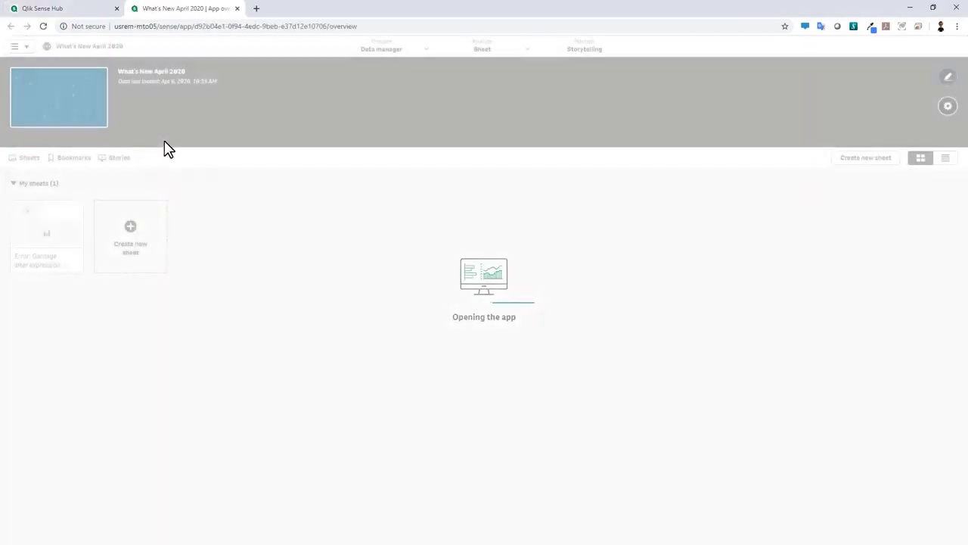
Open the Hello guys sheet from the app overview in edit mode.
click(66, 214)
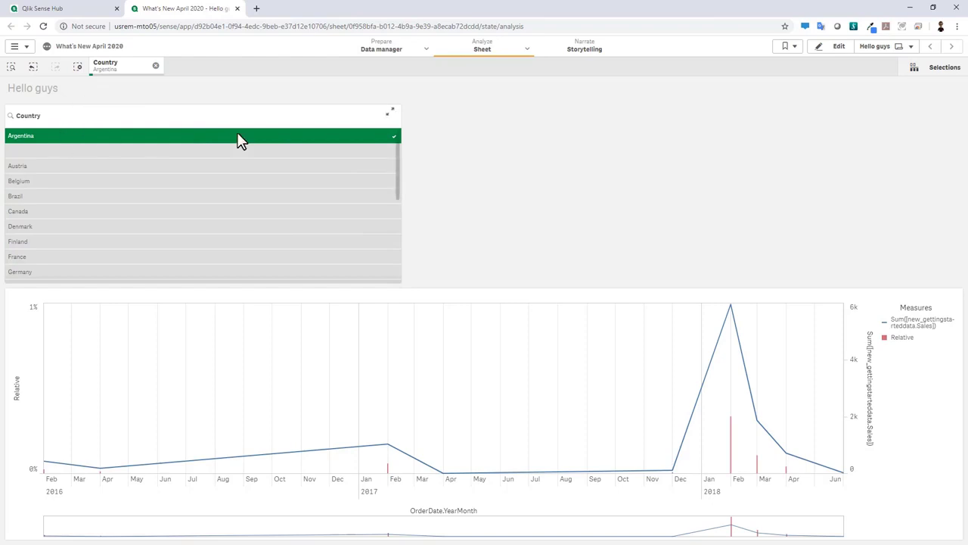
click(837, 47)
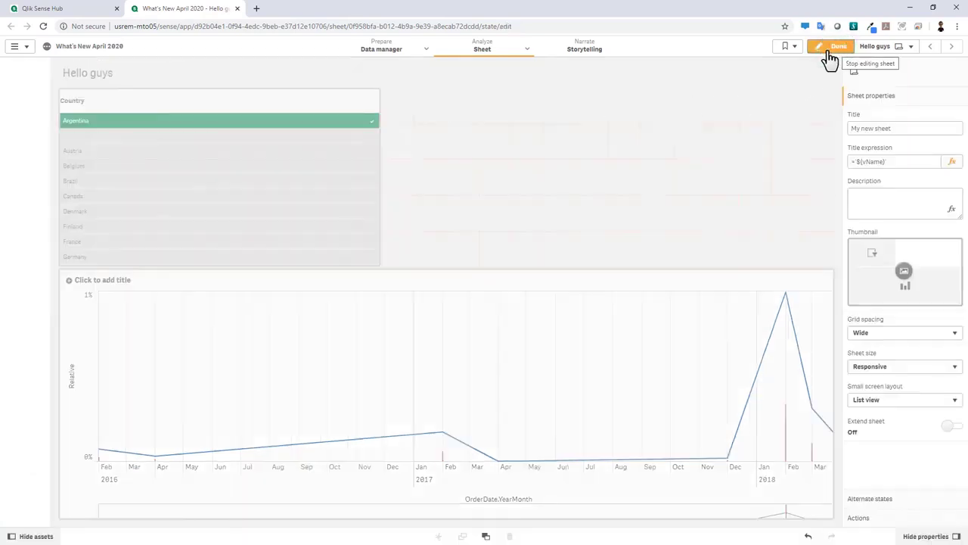
click(724, 212)
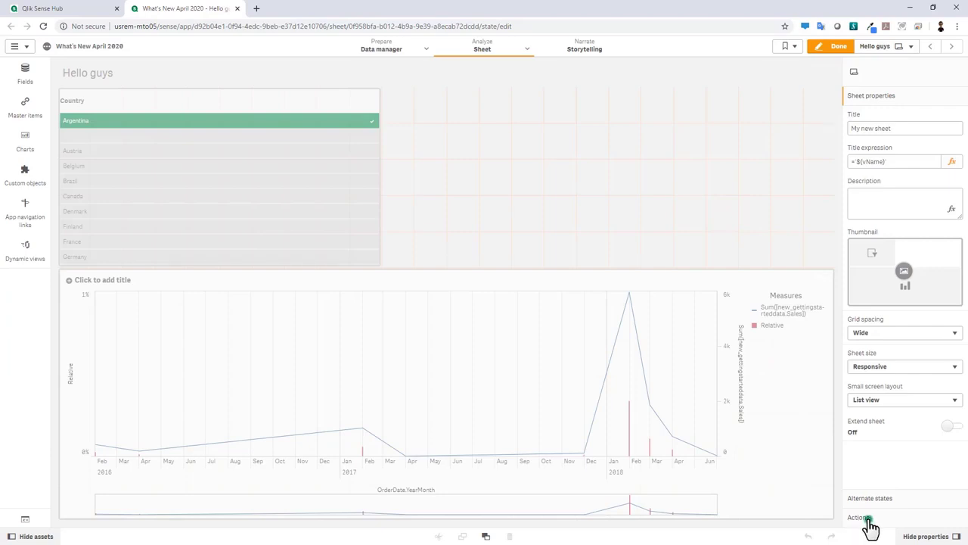
Delete the Apply bookmark, Set variable value and Toggle field selection actions from the sheet's Actions.
click(862, 518)
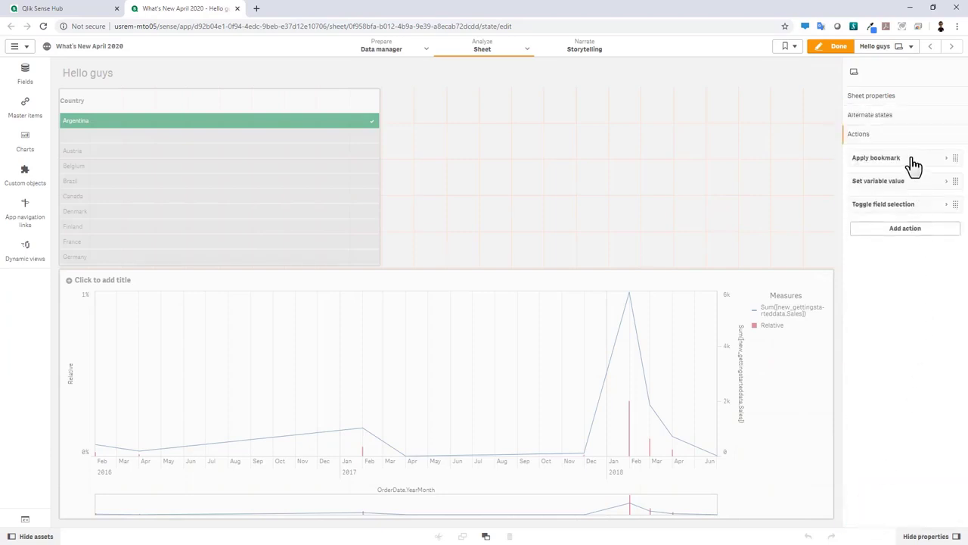
click(905, 229)
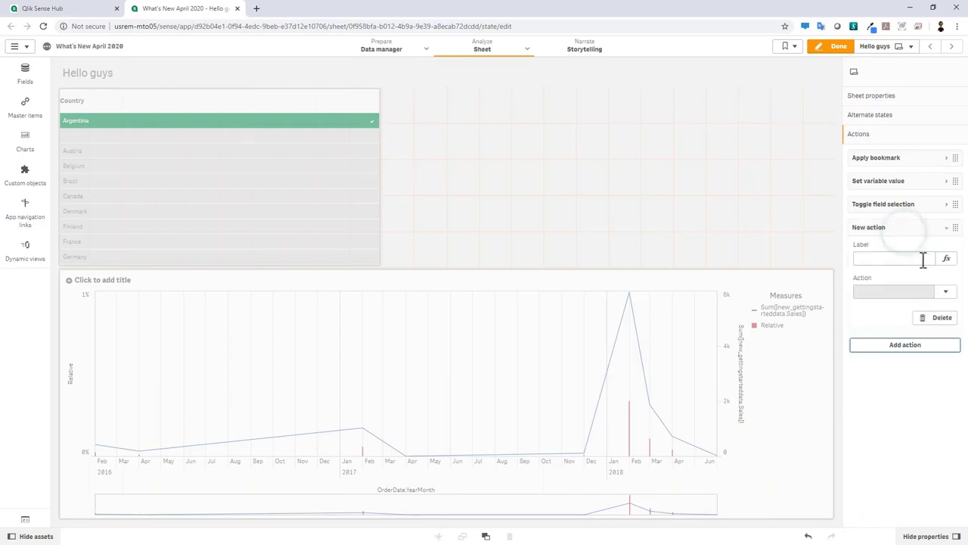
click(936, 295)
drag(962, 344, 962, 432)
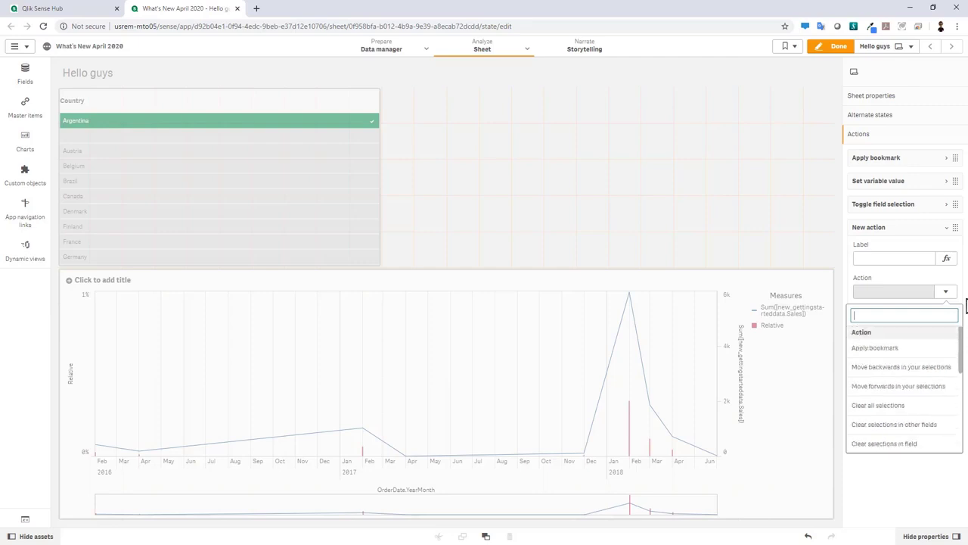
drag(893, 158, 876, 157)
mouse_move(878, 157)
mouse_down()
mouse_move(875, 166)
mouse_move(875, 156)
mouse_up()
Clear the Argentina selection and return the sheet to edit mode.
click(833, 48)
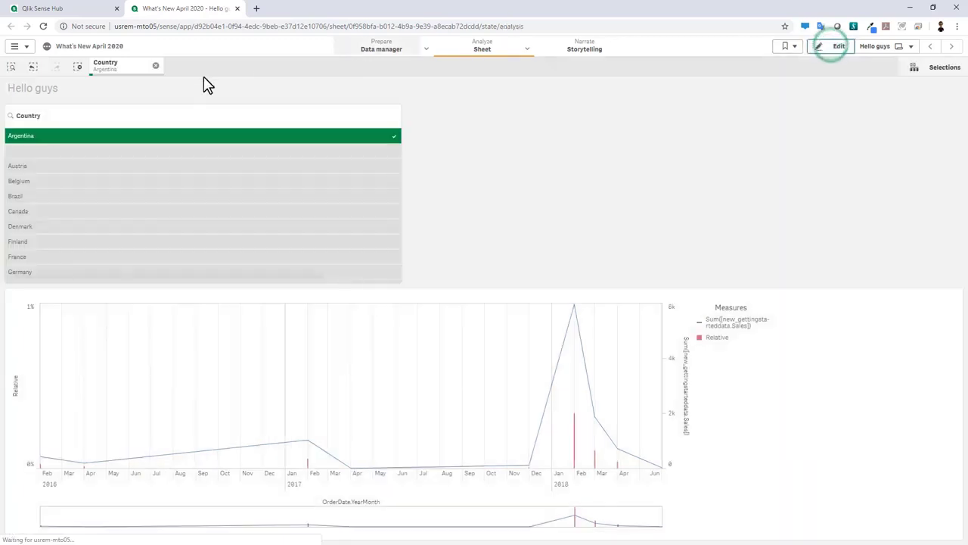
click(155, 67)
click(839, 49)
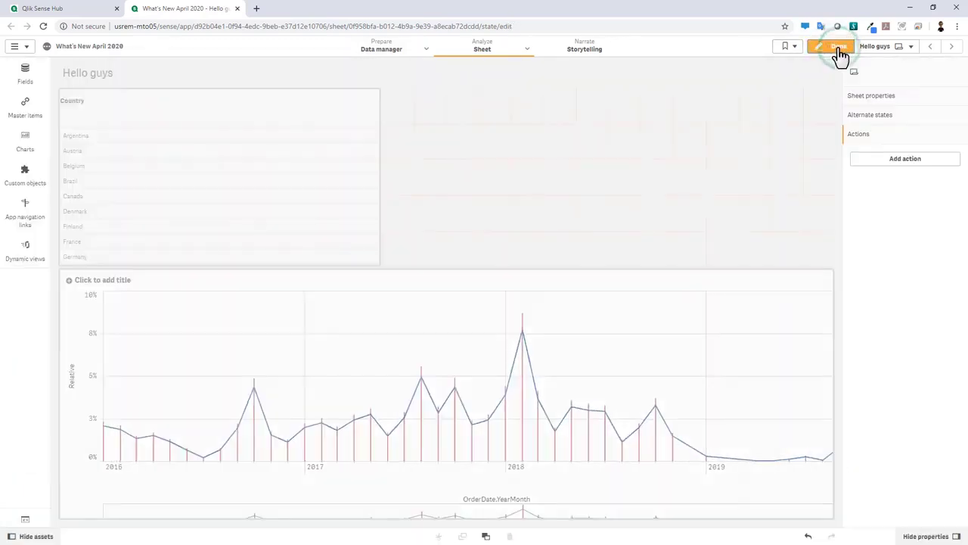
Add an Apply bookmark sheet action using the Argentina bookmark.
click(906, 160)
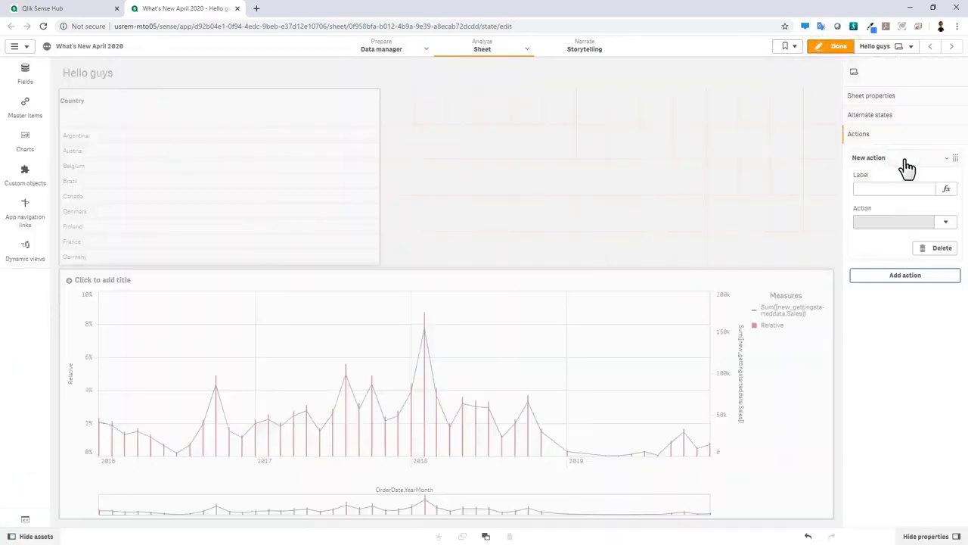
click(943, 223)
click(898, 280)
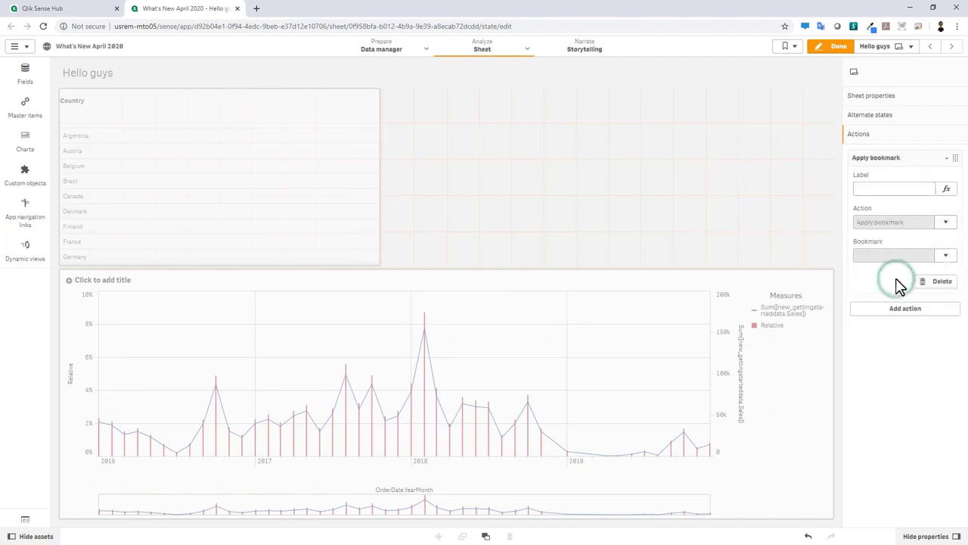
click(944, 254)
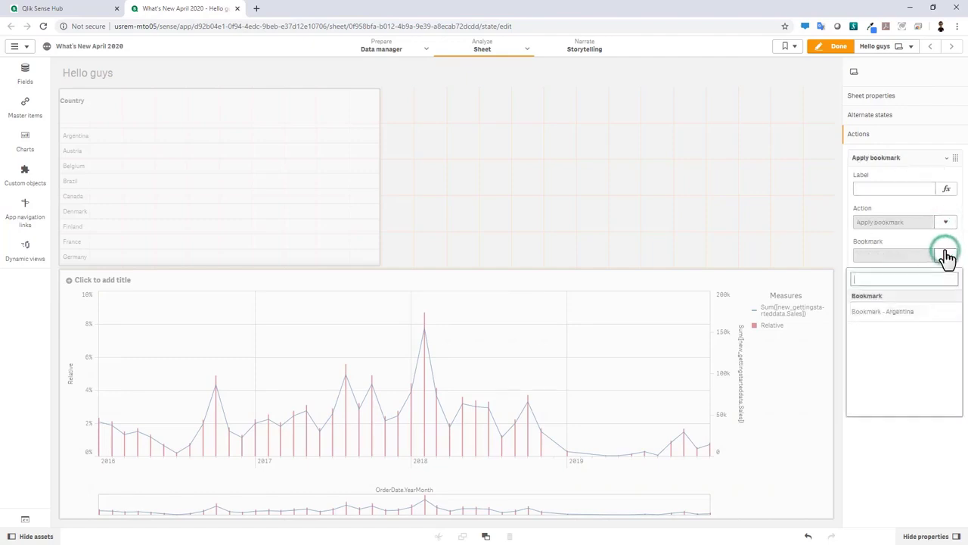
click(905, 315)
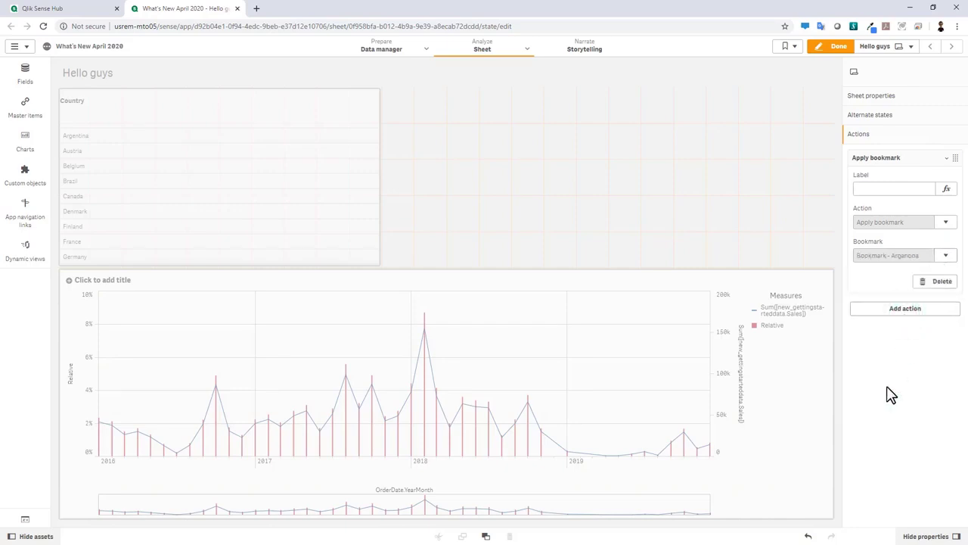
Add a Set variable value action for vName with the value 'Hey you guys!'.
click(908, 310)
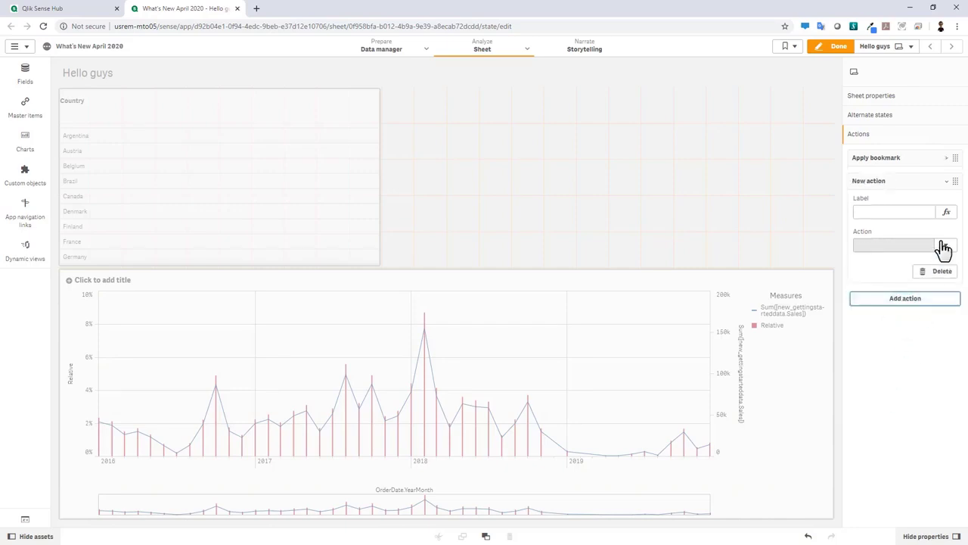
click(945, 184)
click(945, 184)
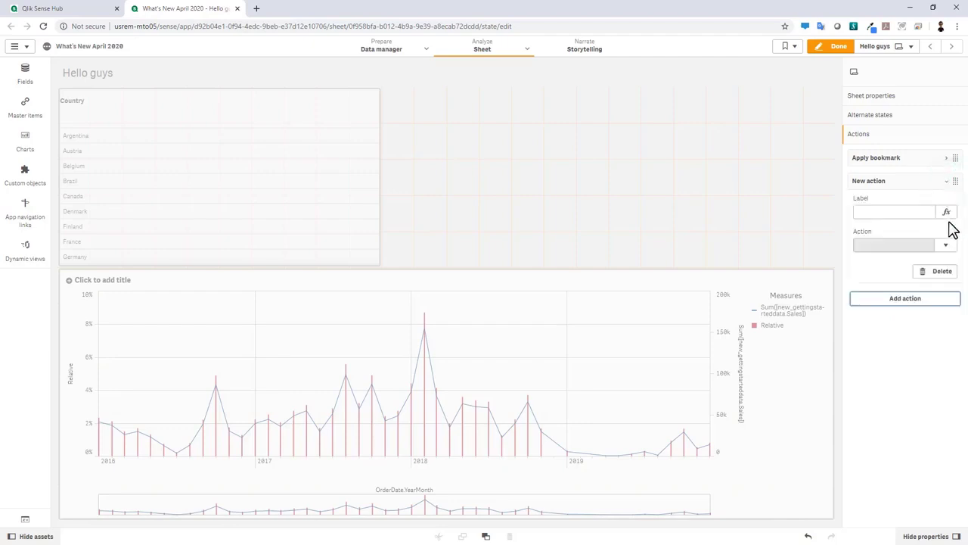
click(945, 246)
scroll(945, 336, down, 5)
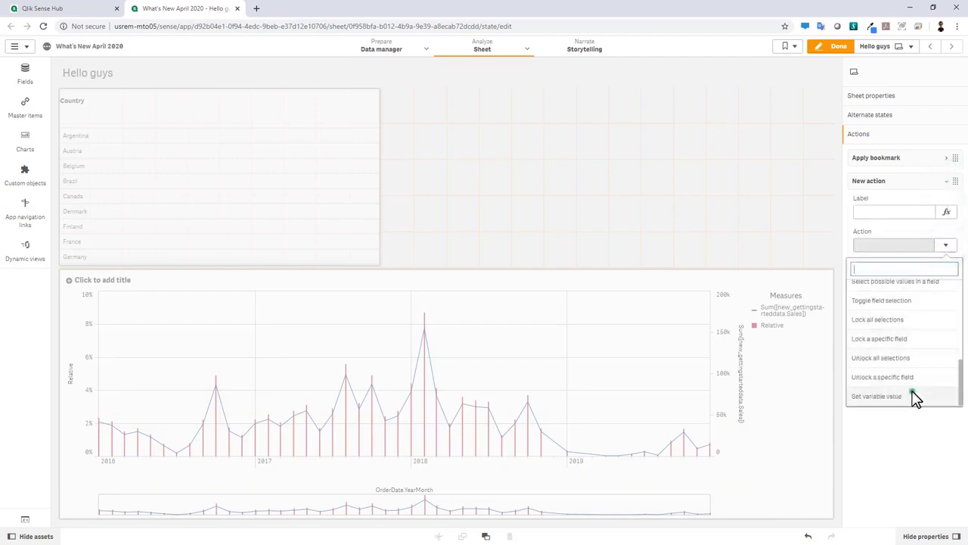
click(914, 396)
click(943, 280)
click(881, 335)
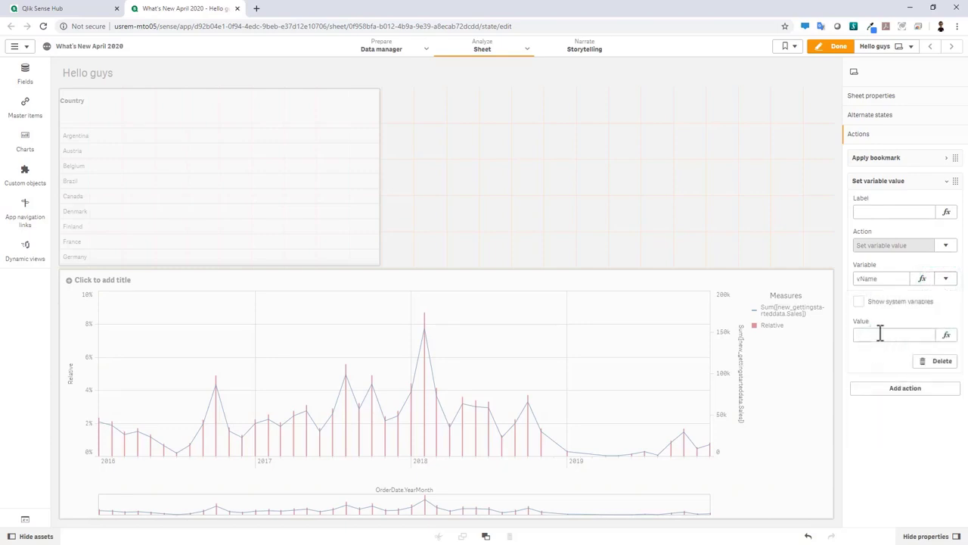
click(880, 334)
Add a Toggle field selection action on the Country field with value Belgium.
click(880, 353)
click(899, 394)
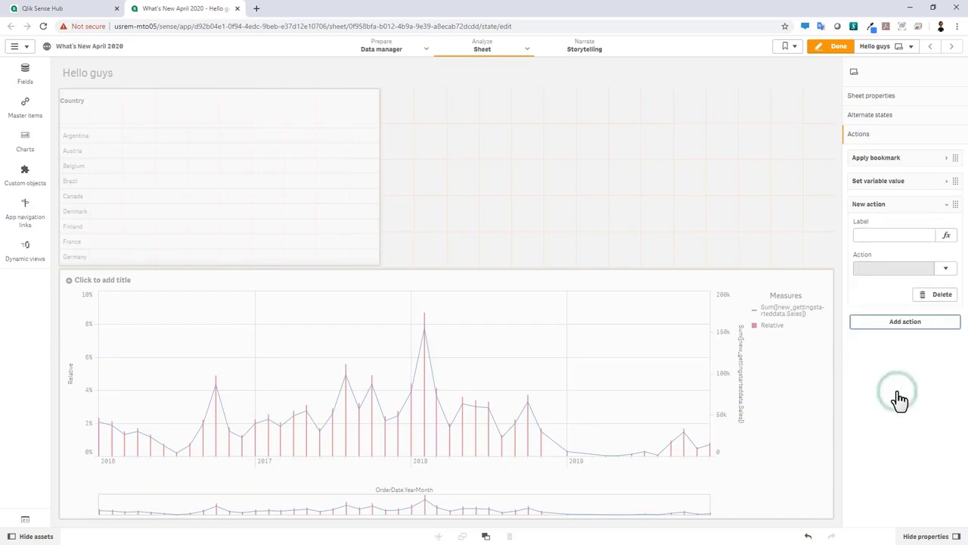
click(947, 270)
scroll(952, 346, down, 5)
click(946, 337)
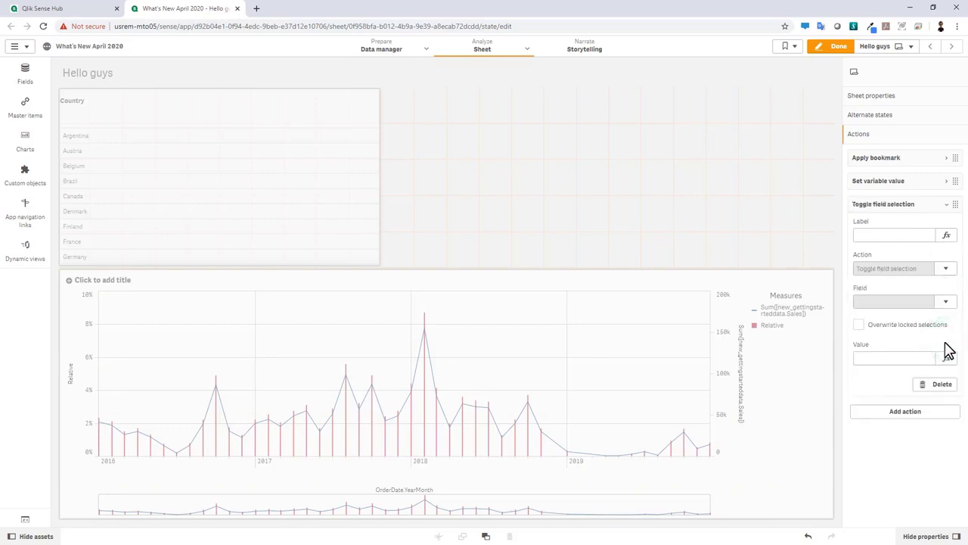
click(946, 304)
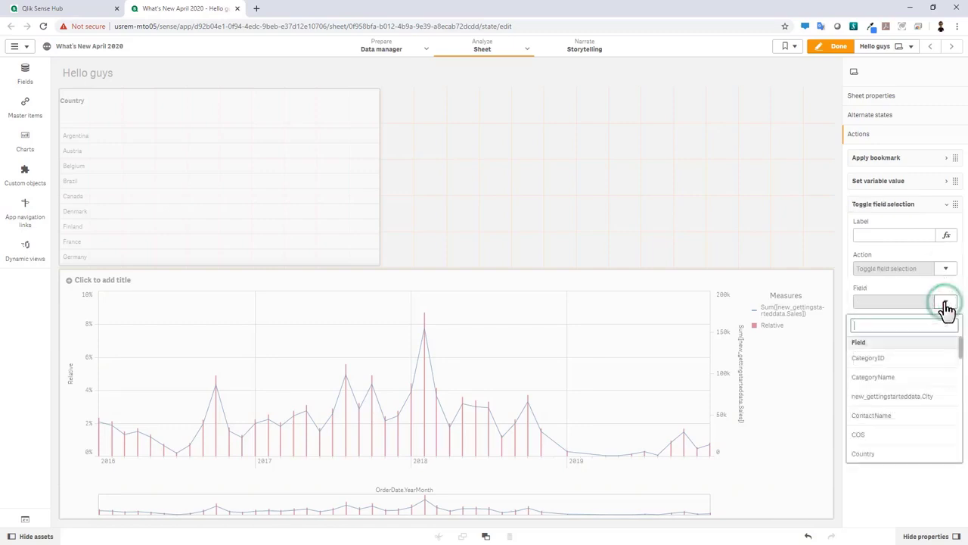
click(884, 454)
click(876, 361)
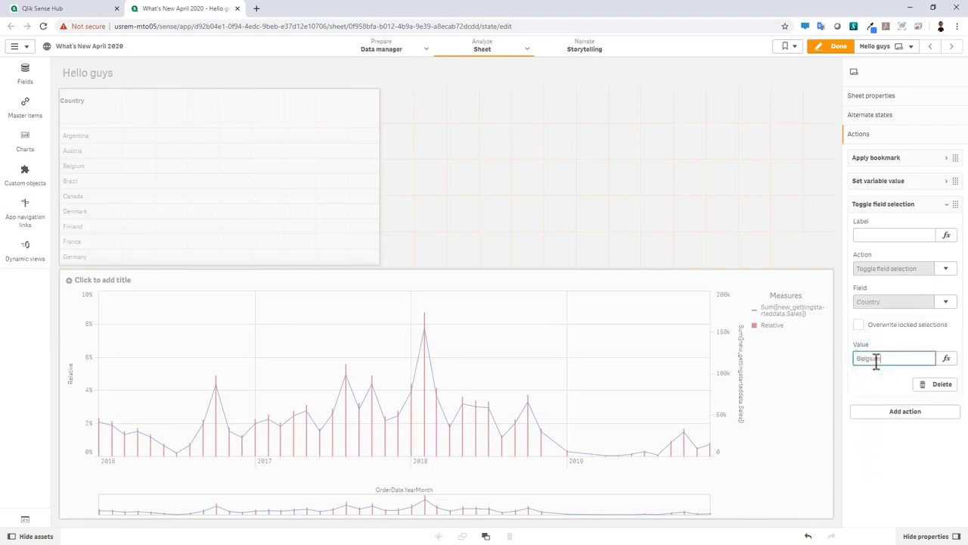
click(871, 373)
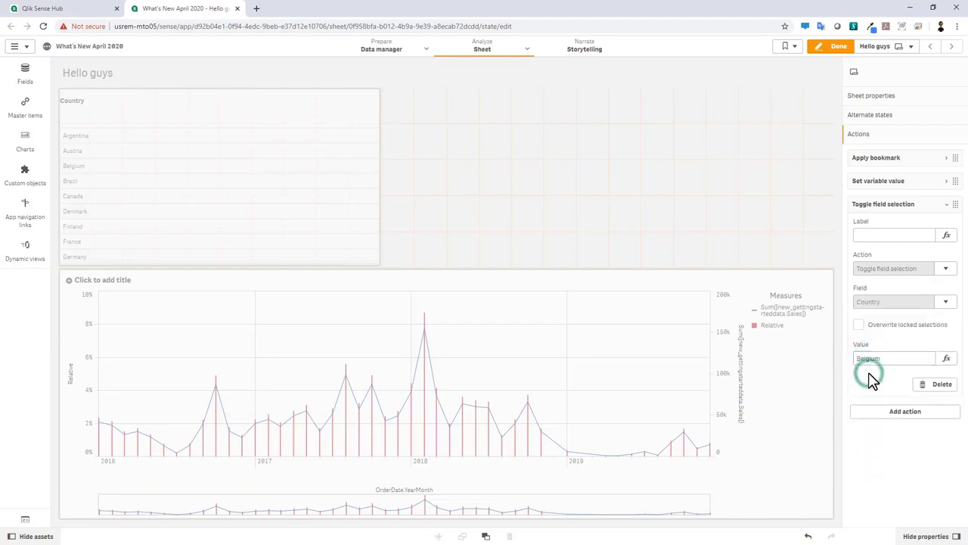
click(887, 206)
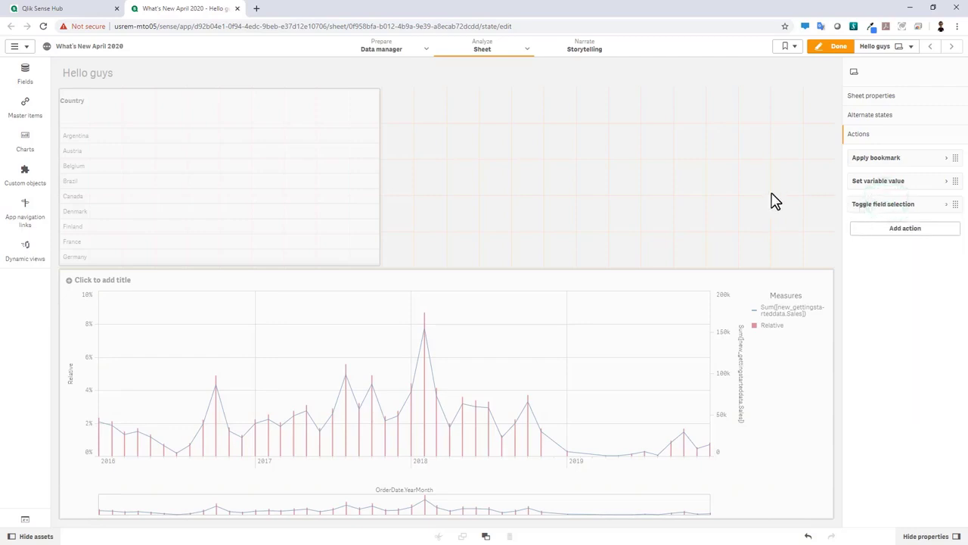
Leave edit mode and open the Pivot Table - States sheet from the app overview.
click(237, 8)
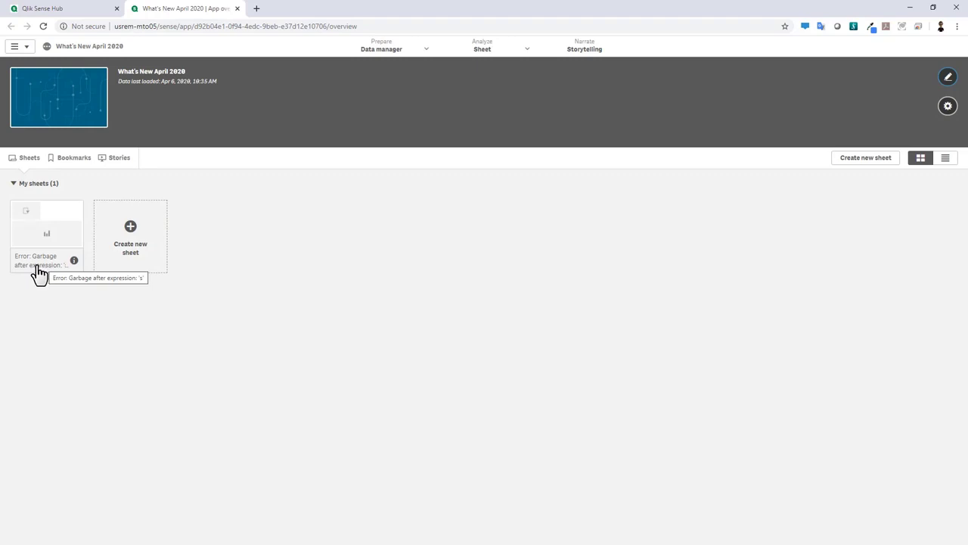
click(64, 220)
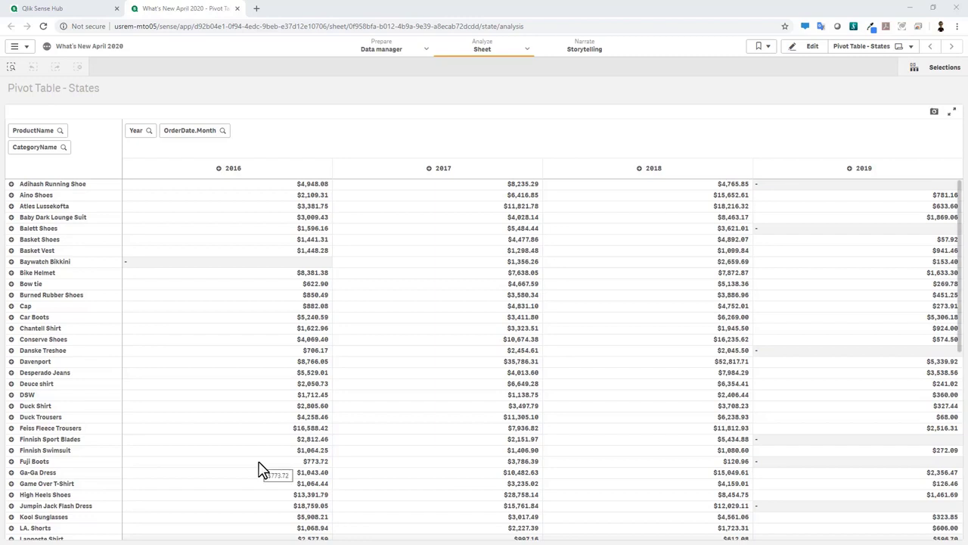
Move OrderDate.Month before Year and CategoryName above ProductName, filter to Babywear, then enter edit mode.
drag(206, 132, 151, 140)
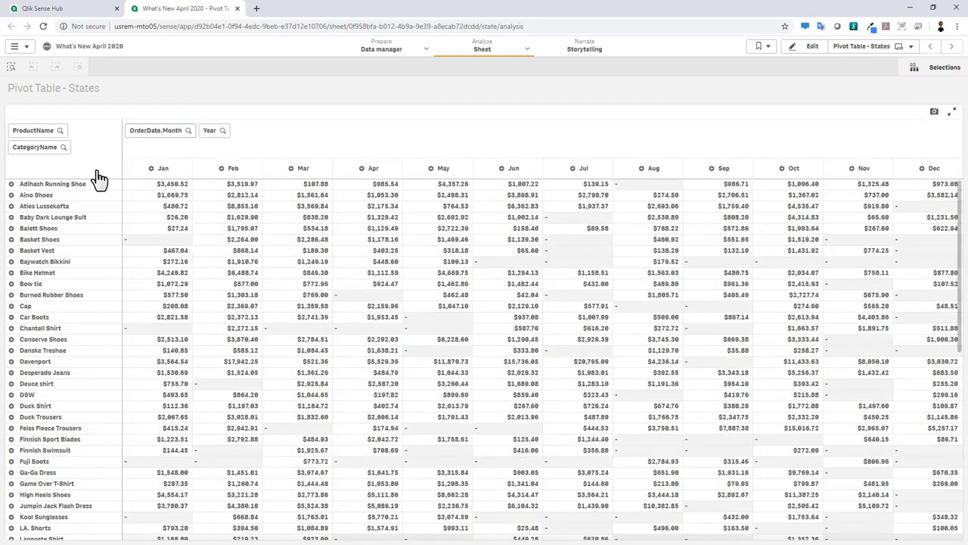
drag(42, 149, 48, 136)
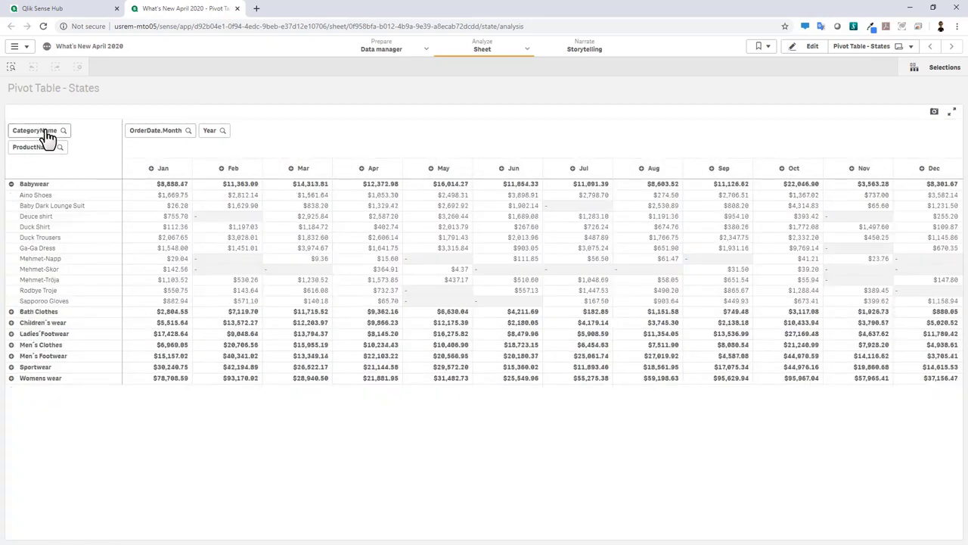
click(38, 185)
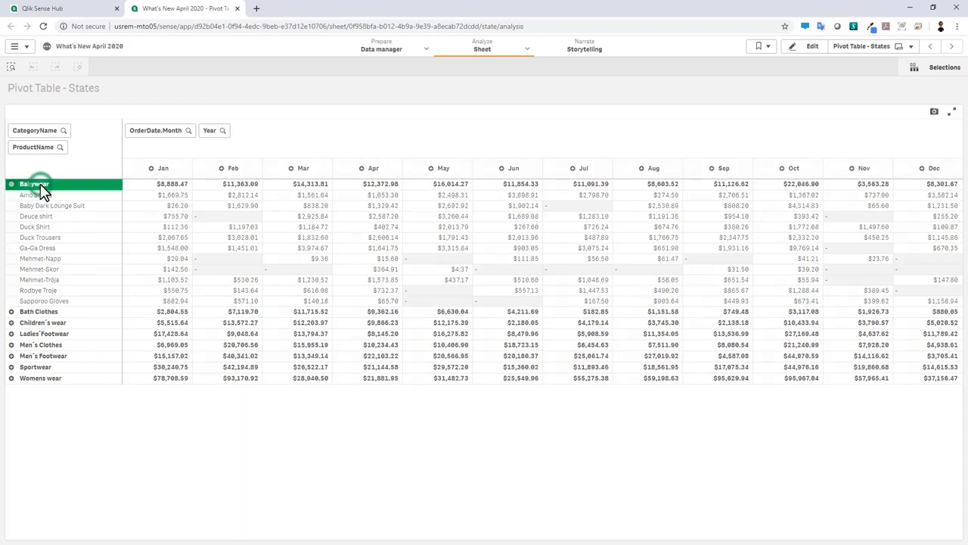
click(947, 93)
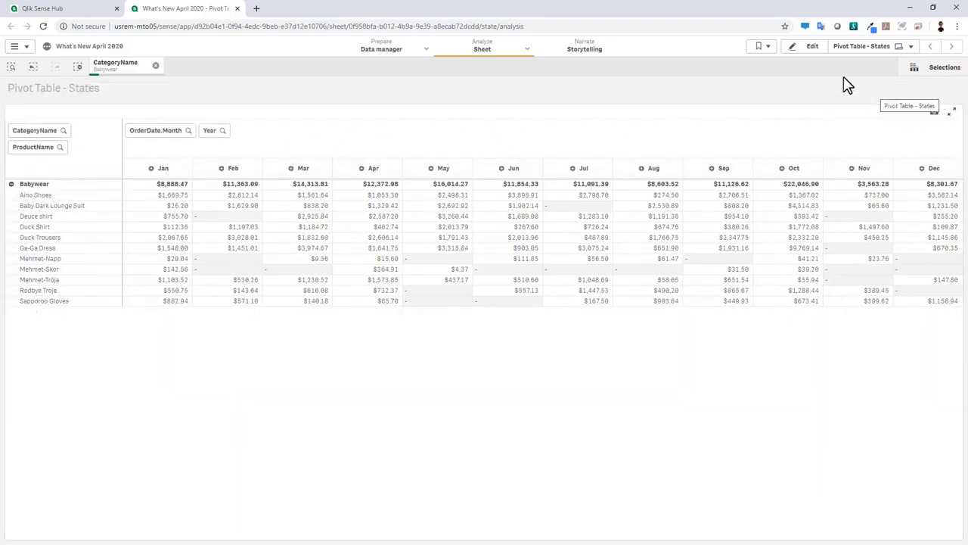
click(808, 48)
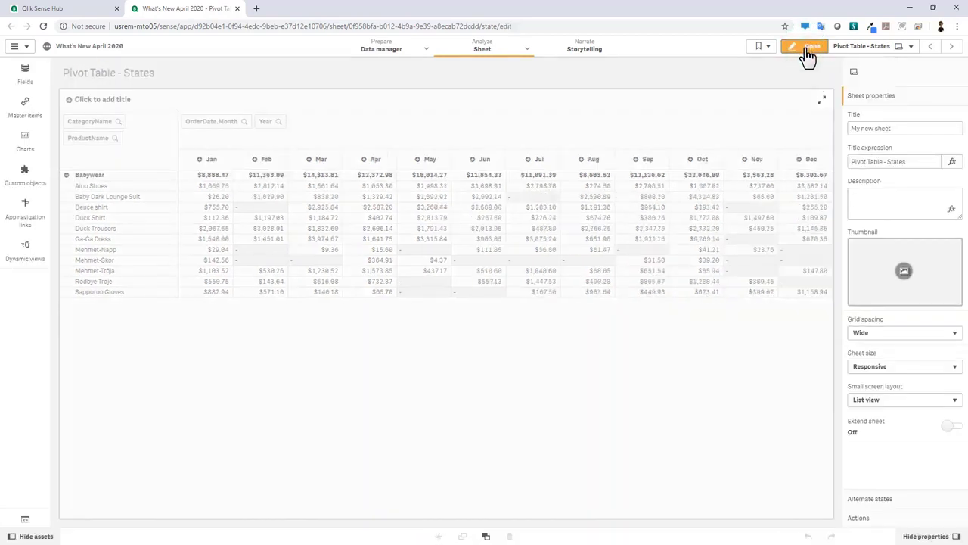
Apply the pending pivot table changes and save the view as bookmark 'Bookmark - Pivot4'.
click(827, 492)
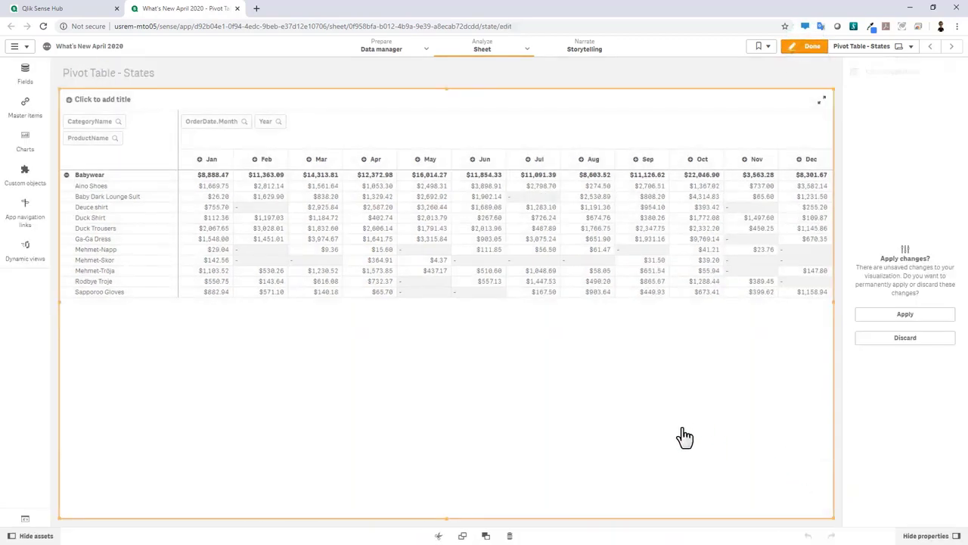
click(887, 316)
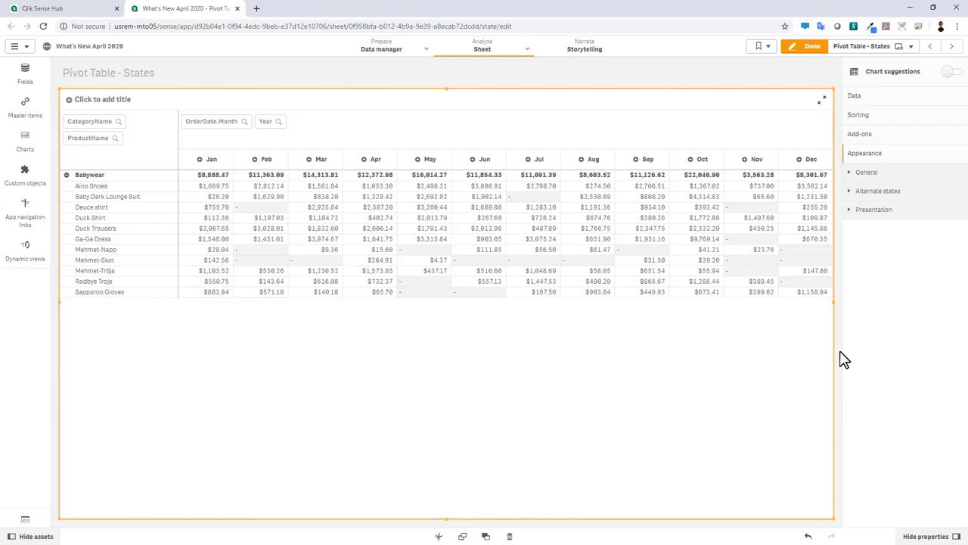
click(765, 48)
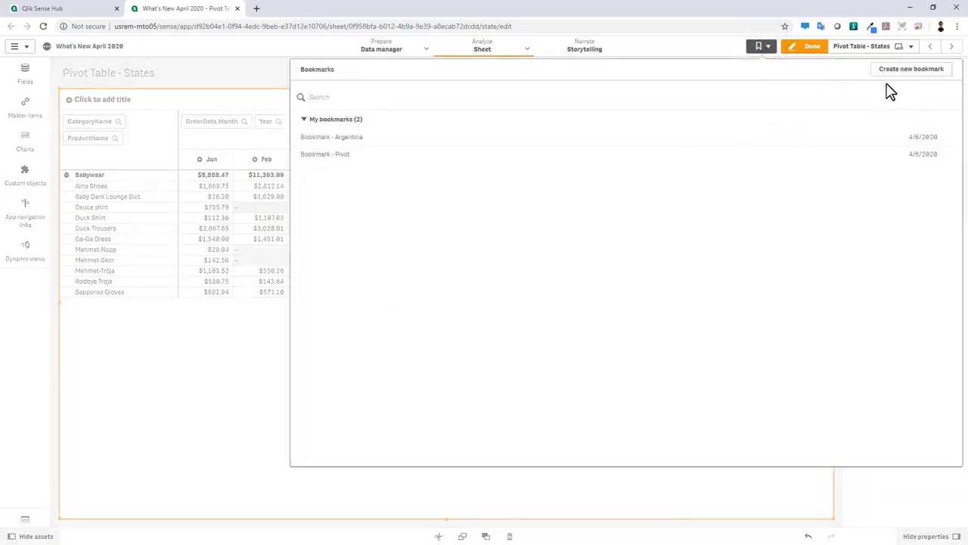
click(898, 69)
click(467, 225)
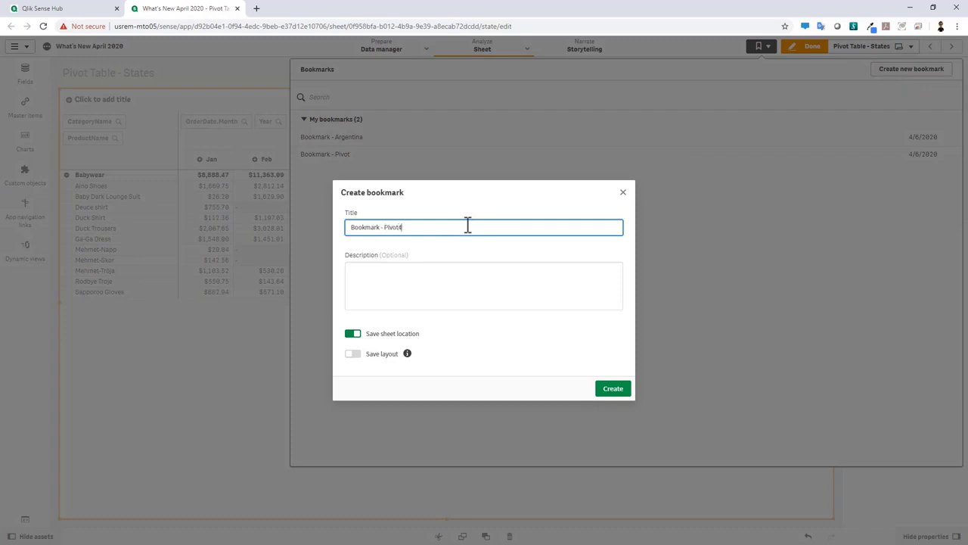
text(- Pivot4)
click(613, 388)
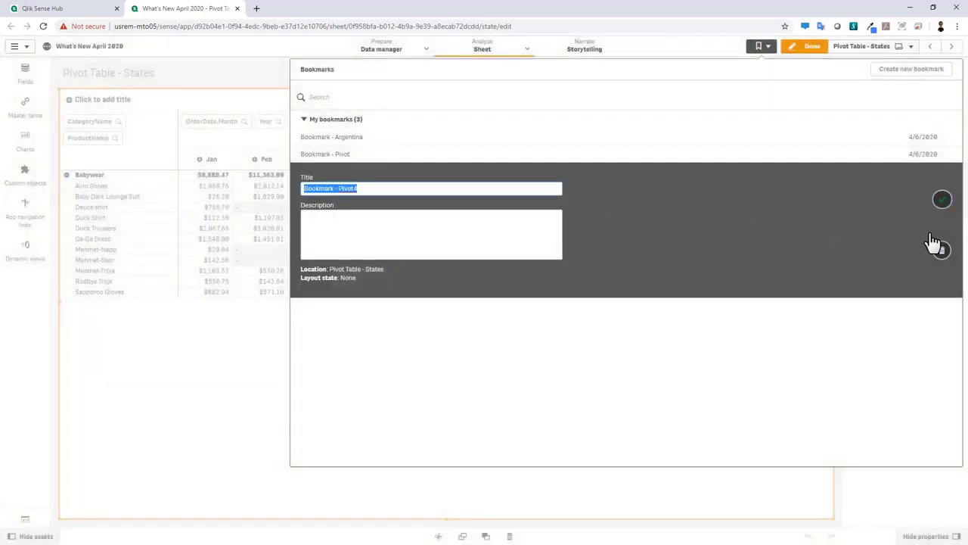
click(945, 201)
click(244, 82)
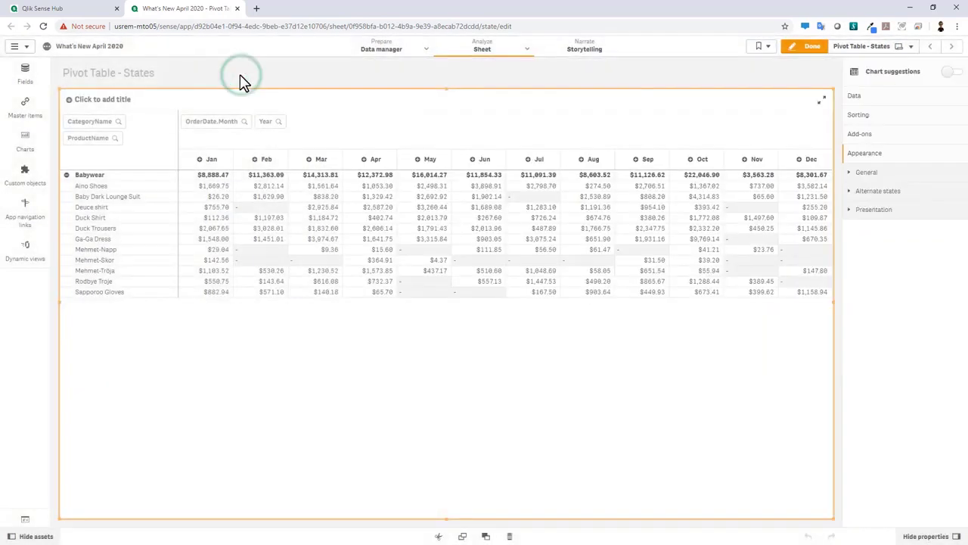
click(21, 46)
Apply Bookmark - Pivot4 from the app overview, then open the hub's Sales stream.
click(27, 66)
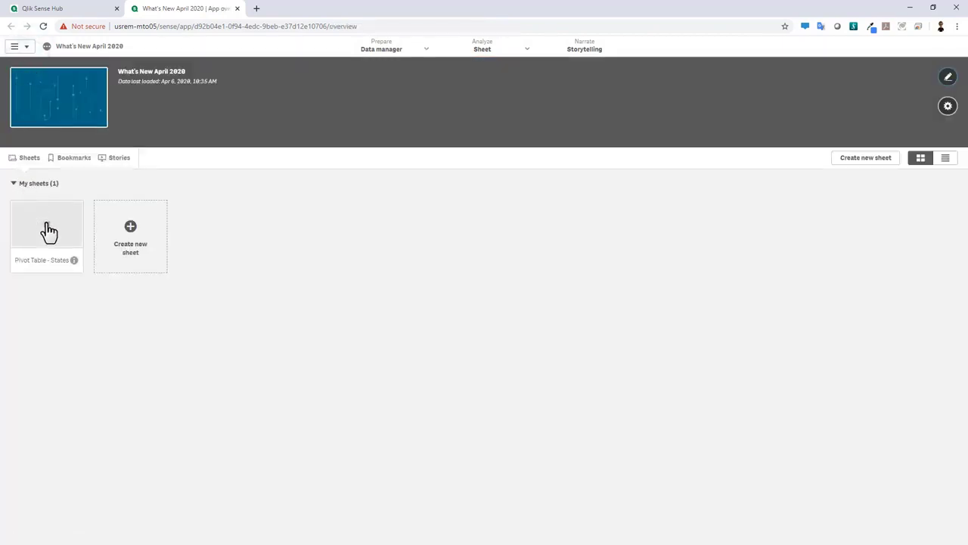
click(71, 159)
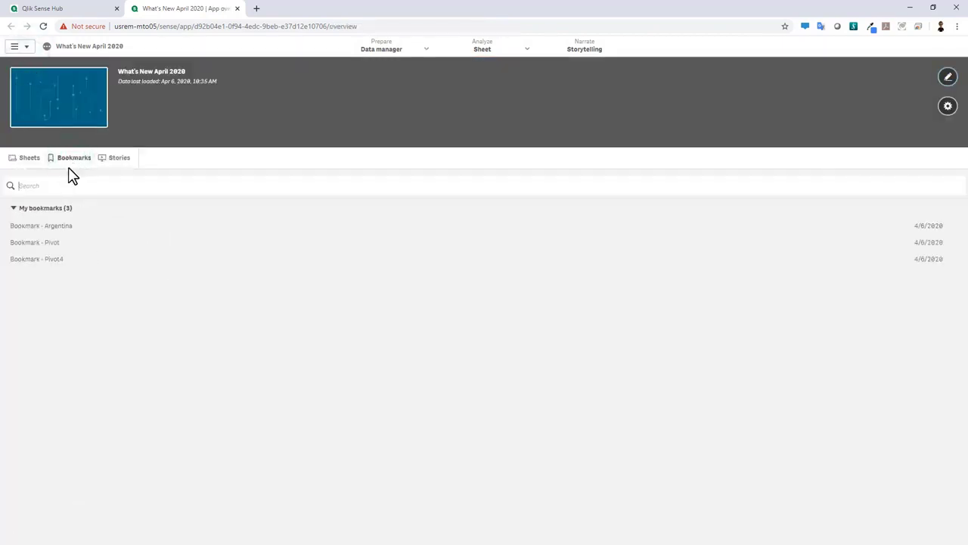
click(54, 262)
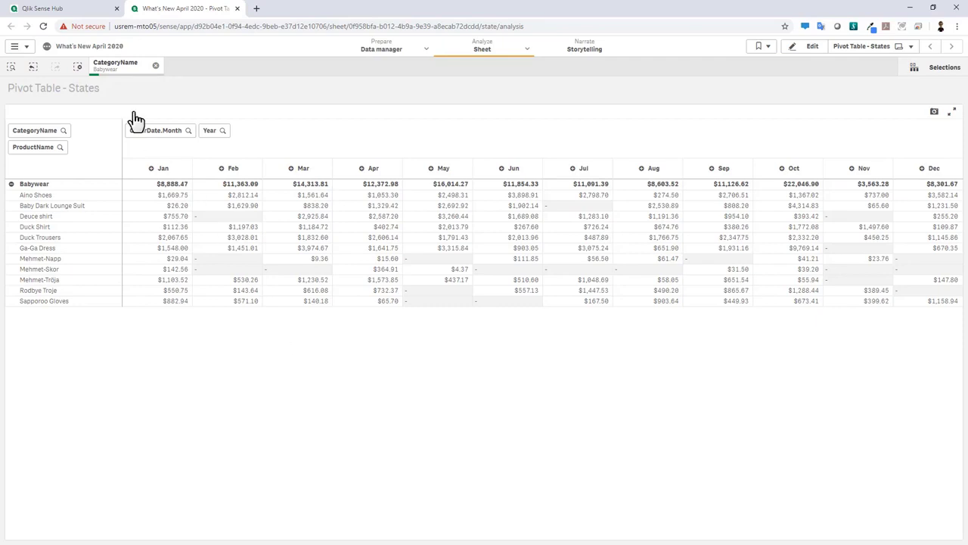
click(69, 11)
click(32, 291)
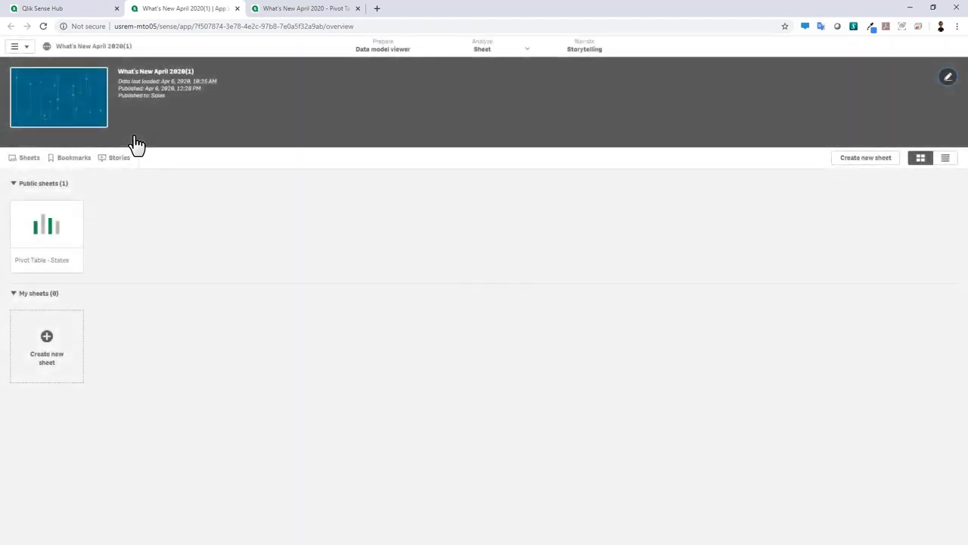
In the published Pivot Table - States sheet, move Year before months and expand Bath Clothes products.
click(71, 227)
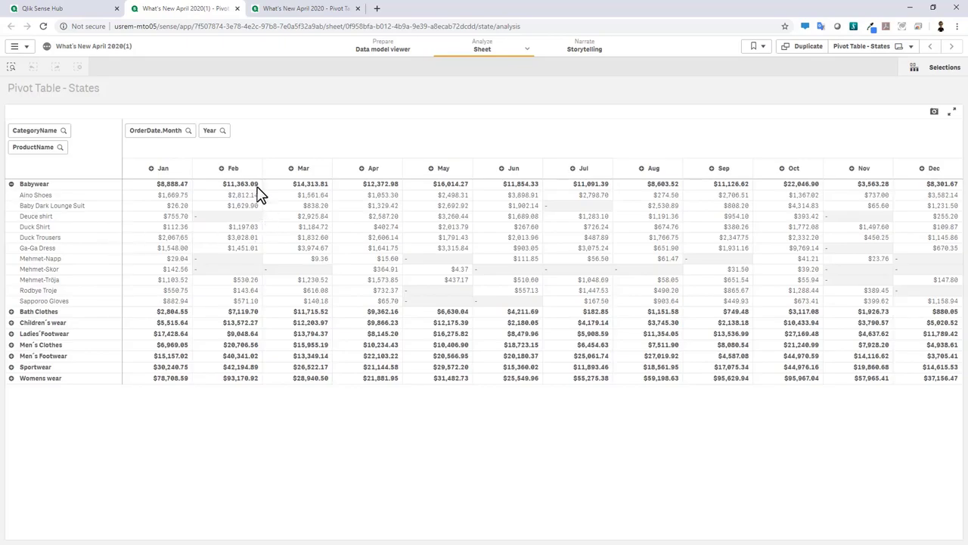
drag(215, 141, 147, 143)
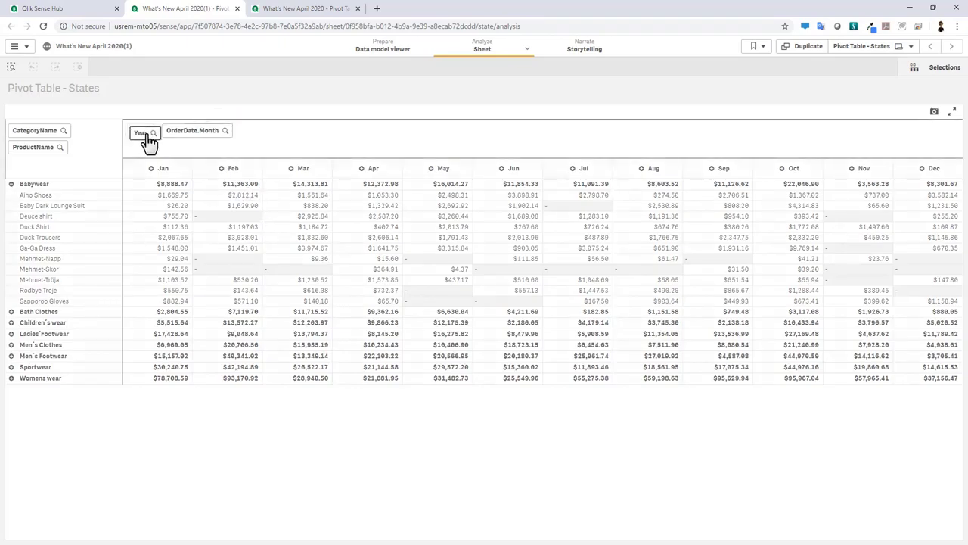
click(11, 184)
click(37, 197)
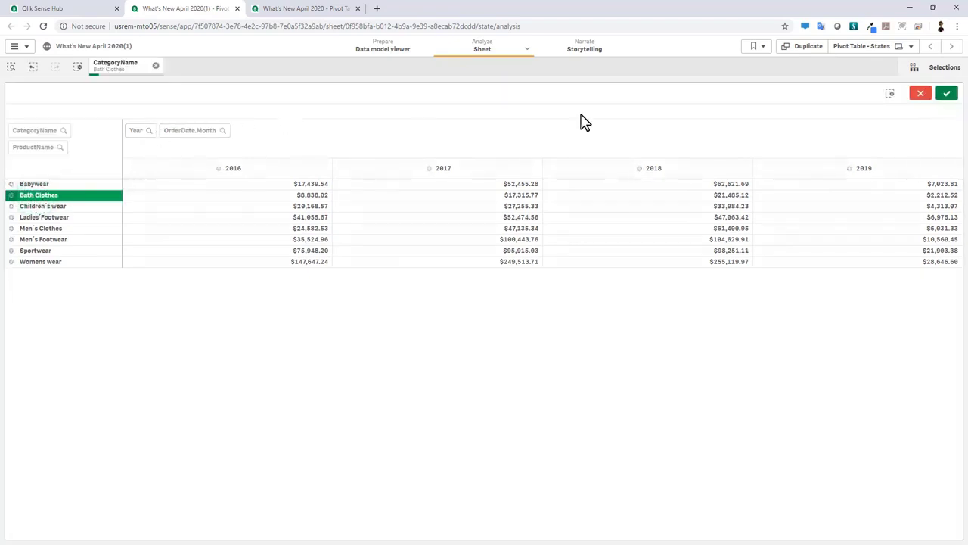
click(955, 99)
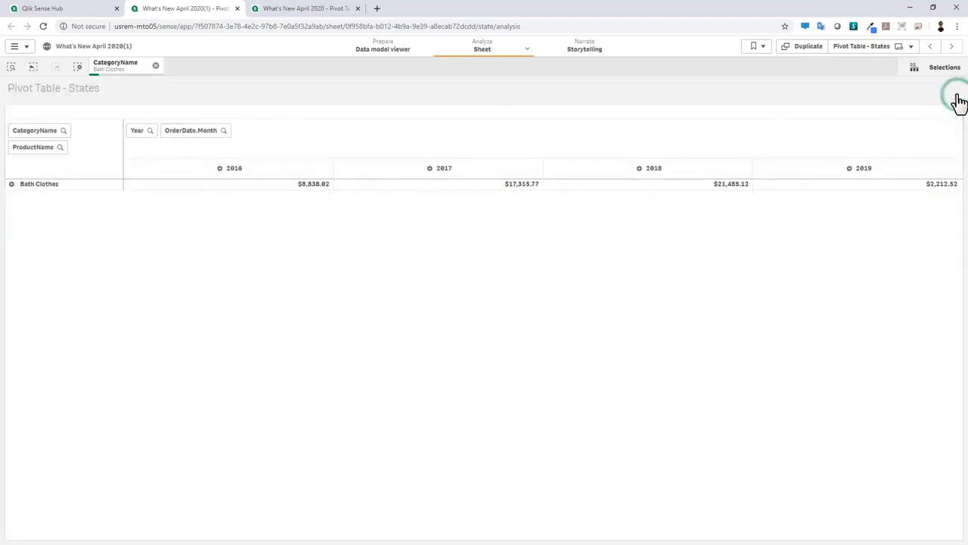
click(10, 184)
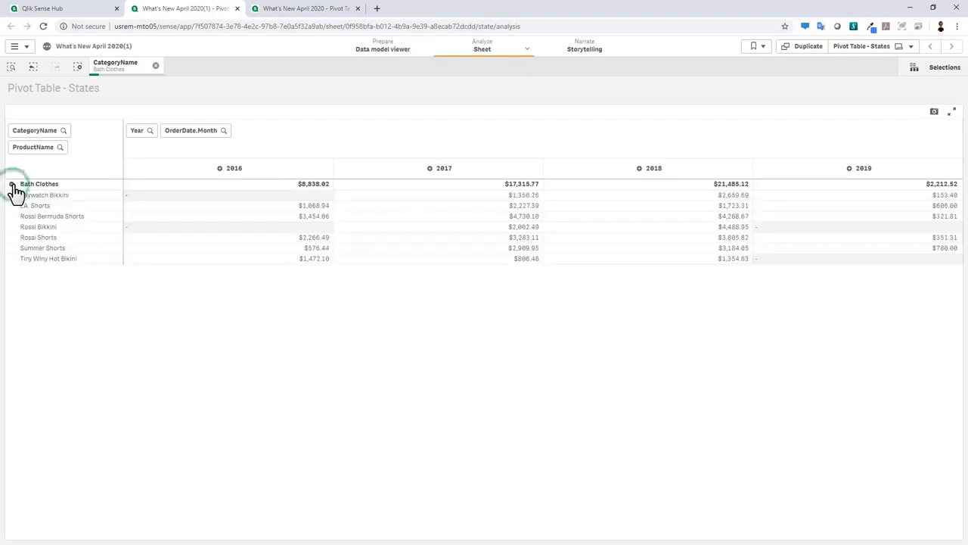
Save the current Bath Clothes view as a new bookmark named 'Bookmark - Pivot 5'.
click(755, 46)
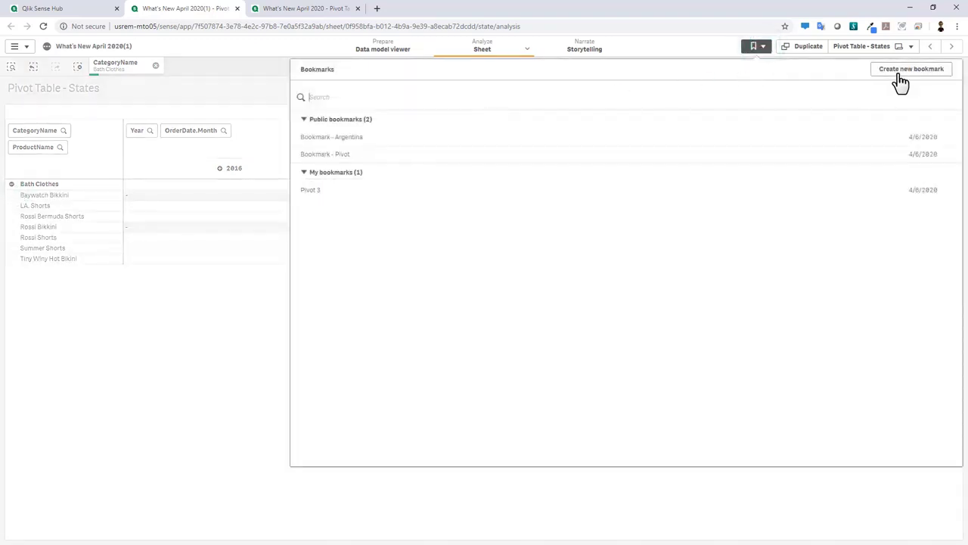
click(904, 72)
click(530, 228)
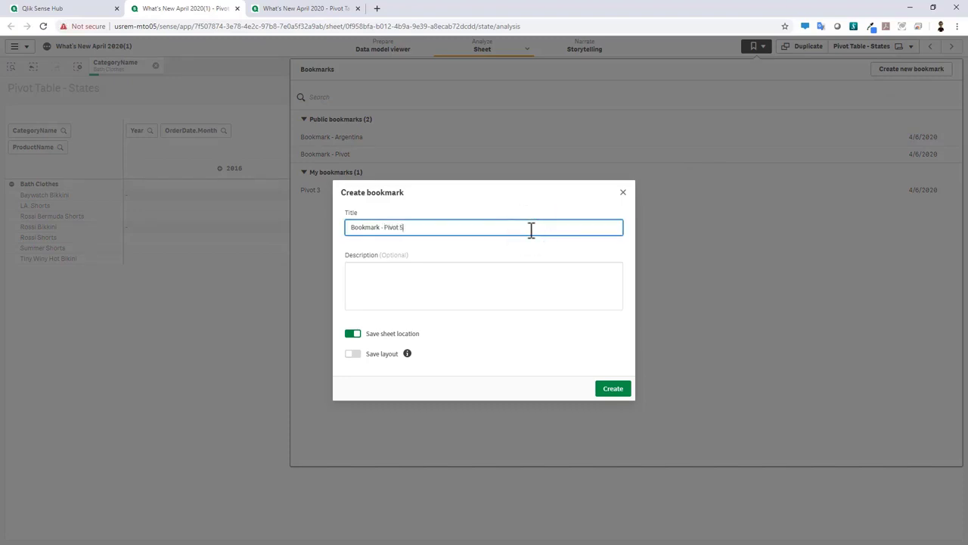
click(613, 389)
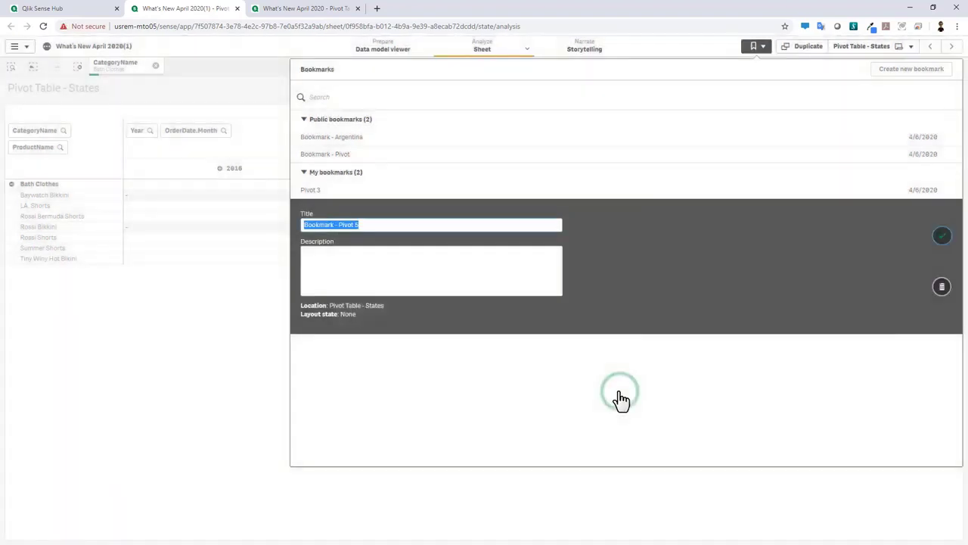
click(944, 241)
click(231, 352)
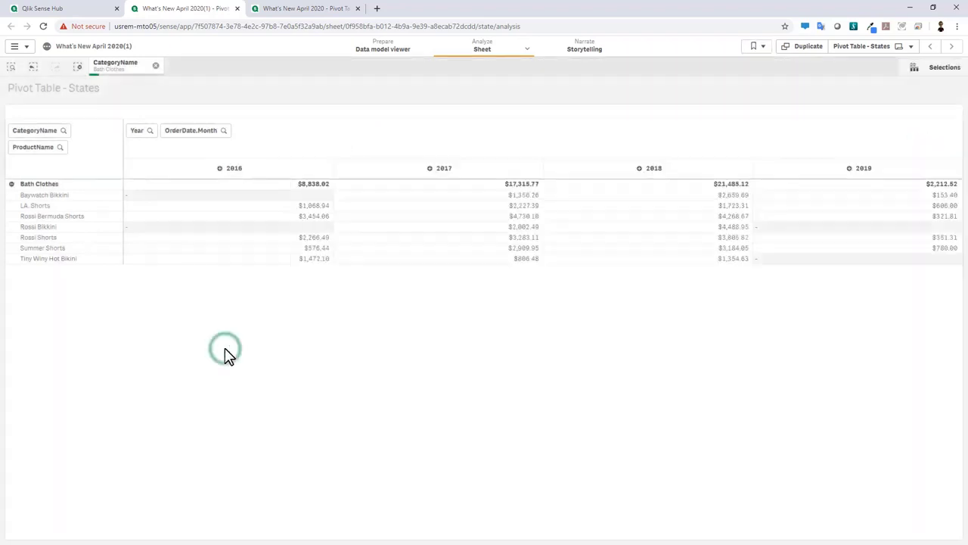
Apply Bookmark - Pivot 5 from the app overview, then close the duplicate app tab.
click(29, 46)
click(32, 69)
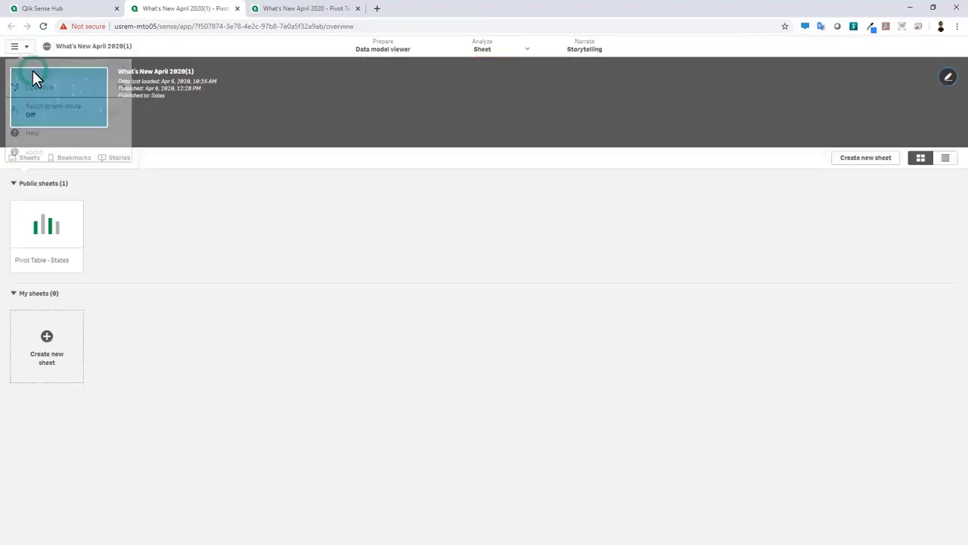
click(74, 161)
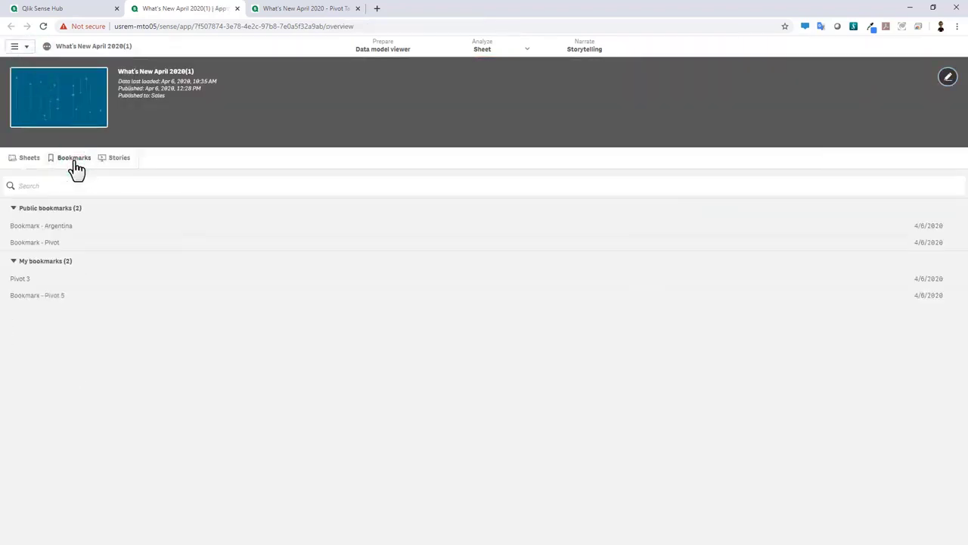
click(53, 302)
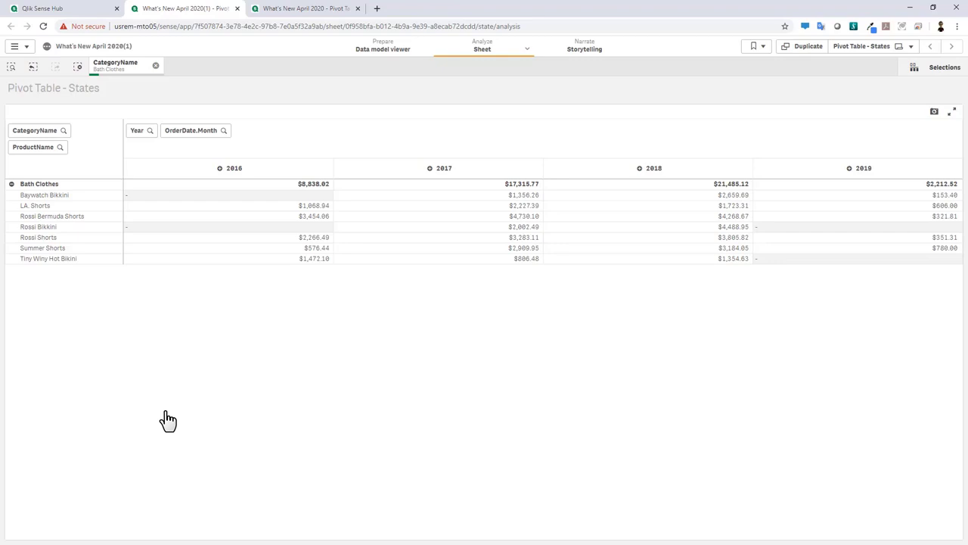
key(ctrl+w)
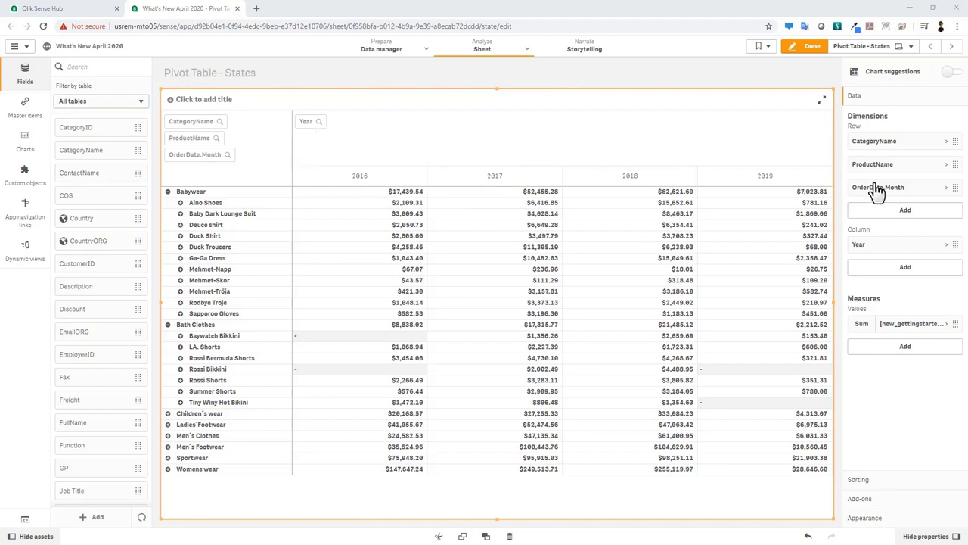
Remove the Year column dimension and sort rows by the first measure.
right_click(889, 257)
click(878, 242)
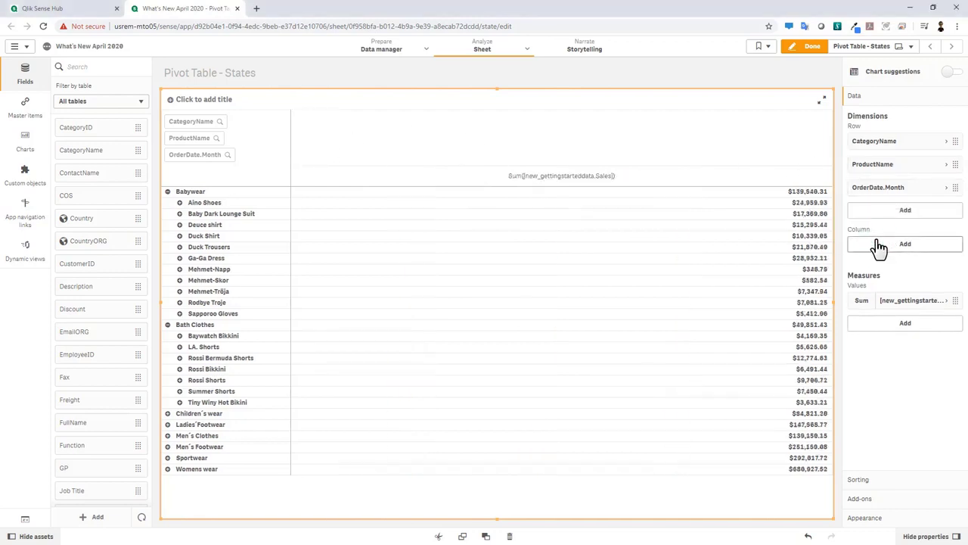
click(868, 483)
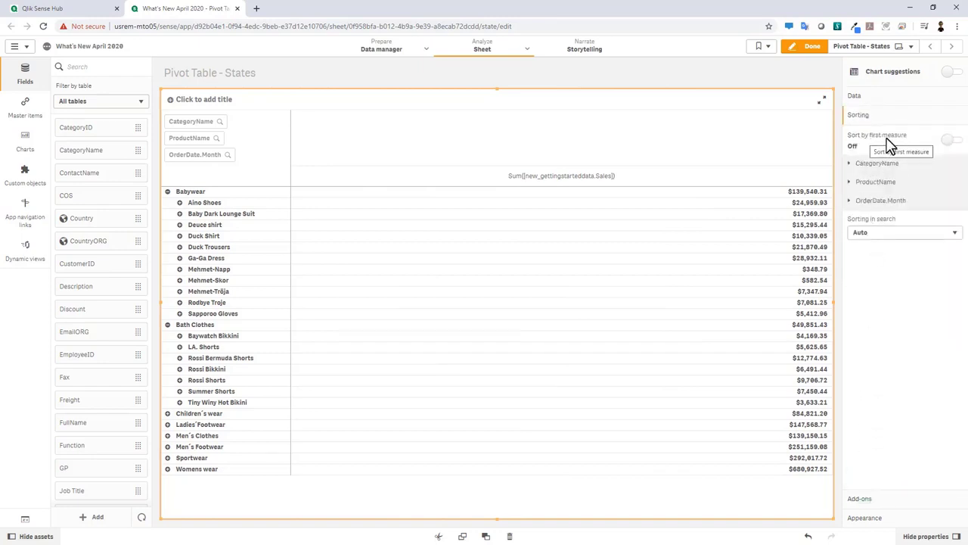
click(950, 143)
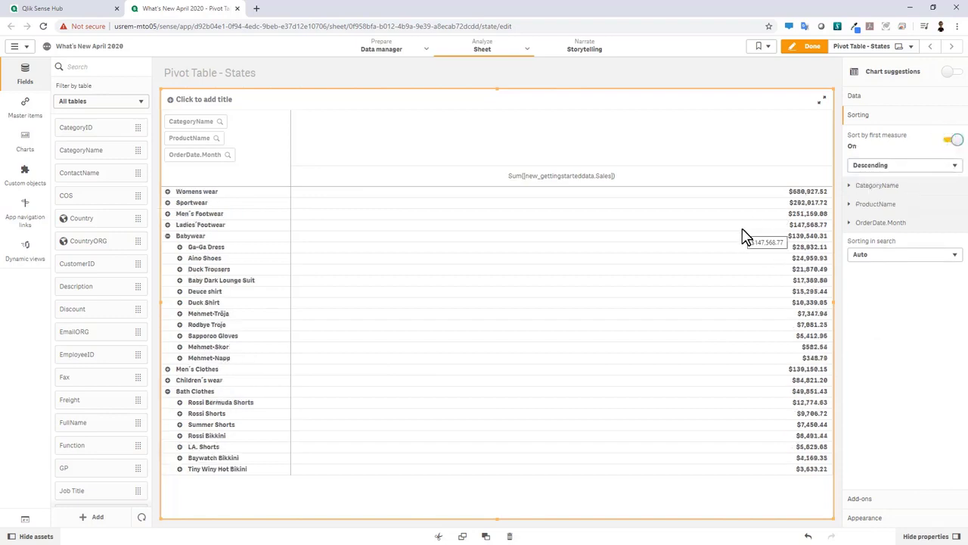
Turn on Show totals for CategoryName, leave edit mode, and collapse Babywear.
click(856, 96)
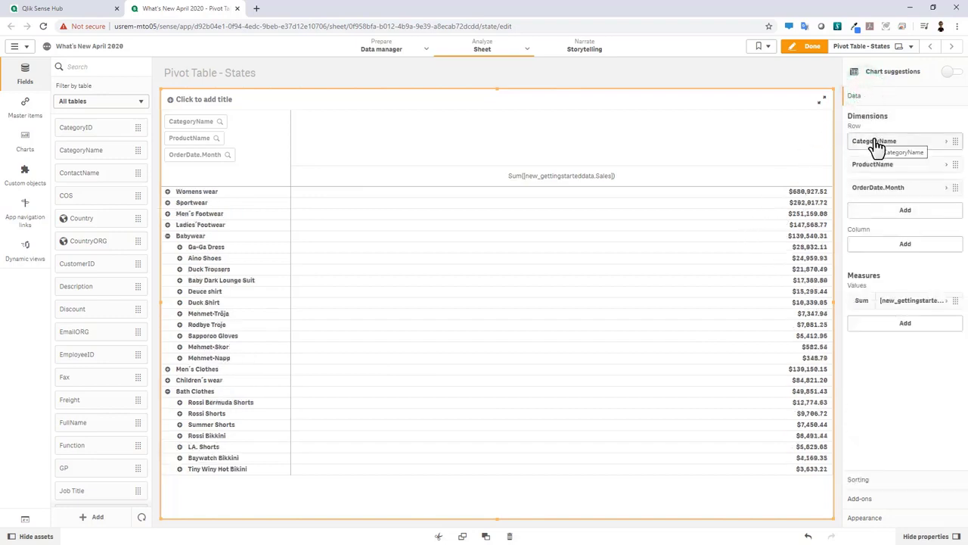
click(876, 142)
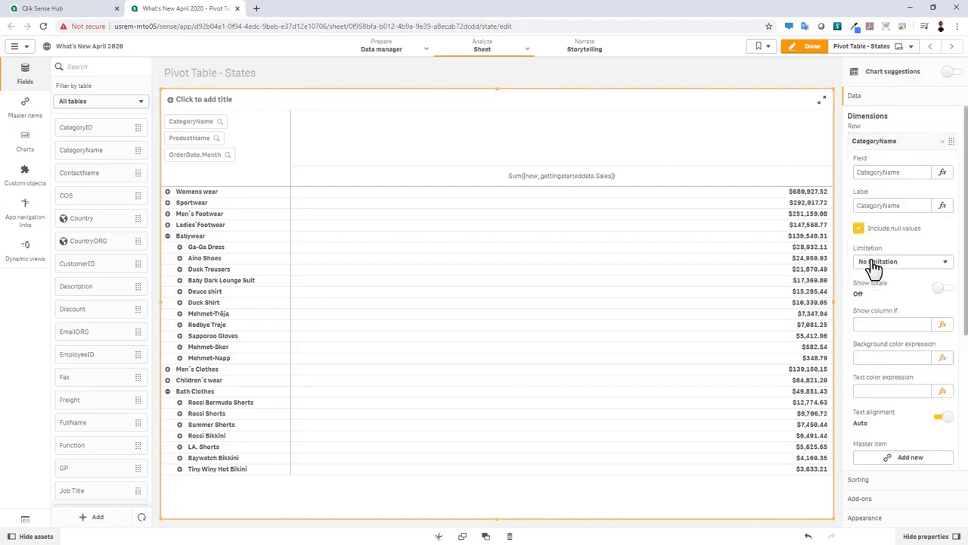
click(936, 289)
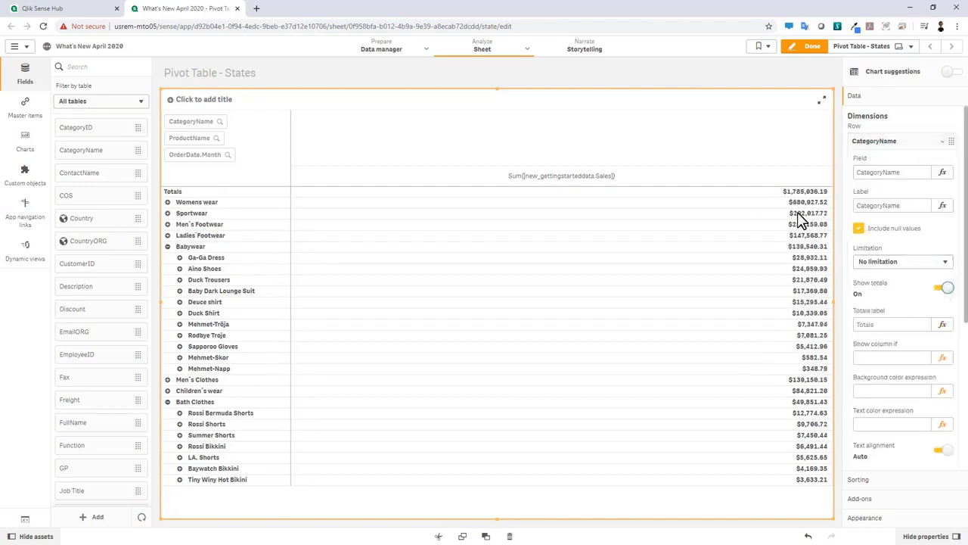
click(810, 51)
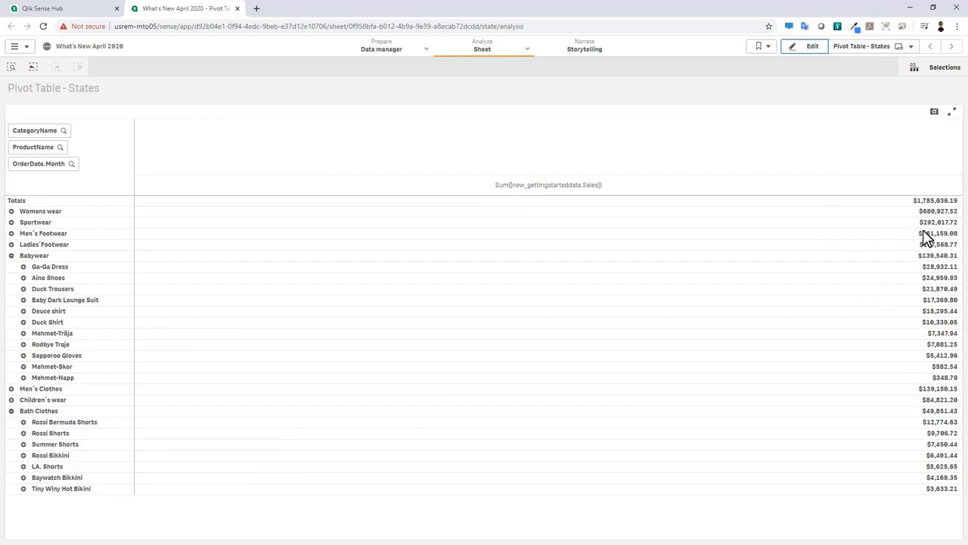
click(11, 256)
Collapse Bath Clothes and freeze the first column, including on touchscreens.
click(11, 289)
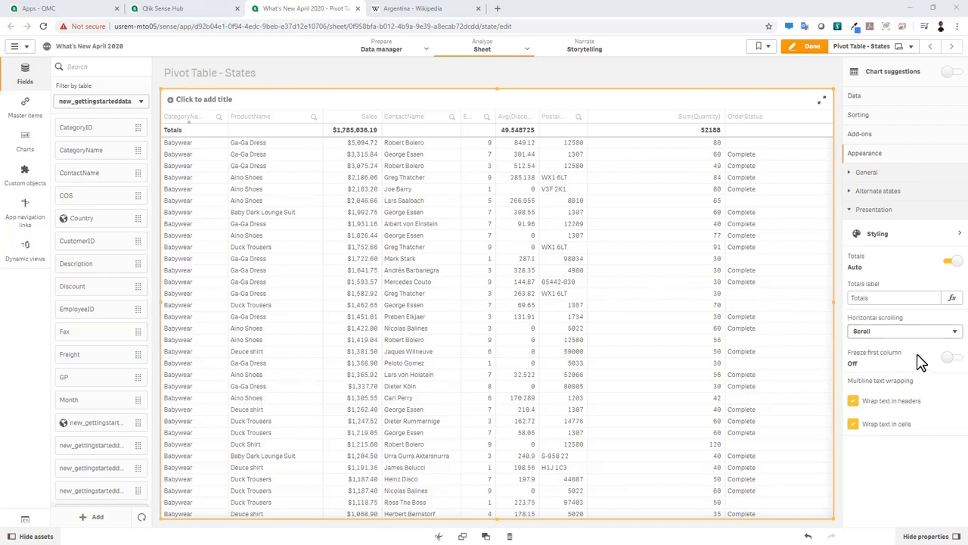
click(954, 360)
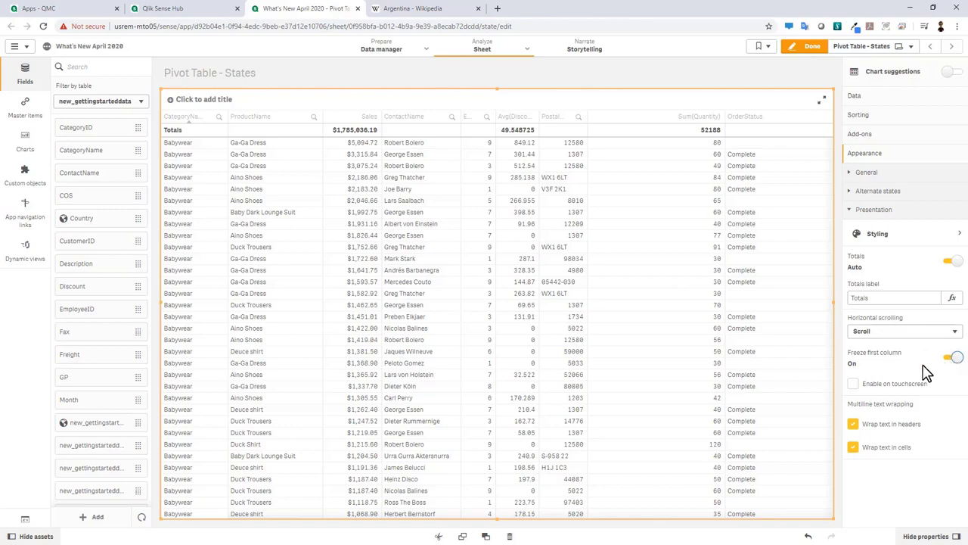
click(882, 388)
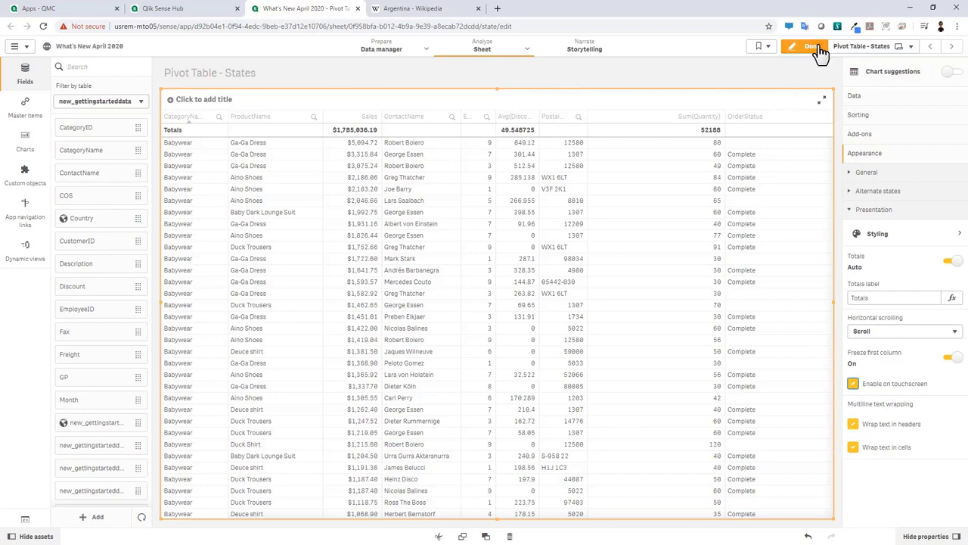
click(816, 49)
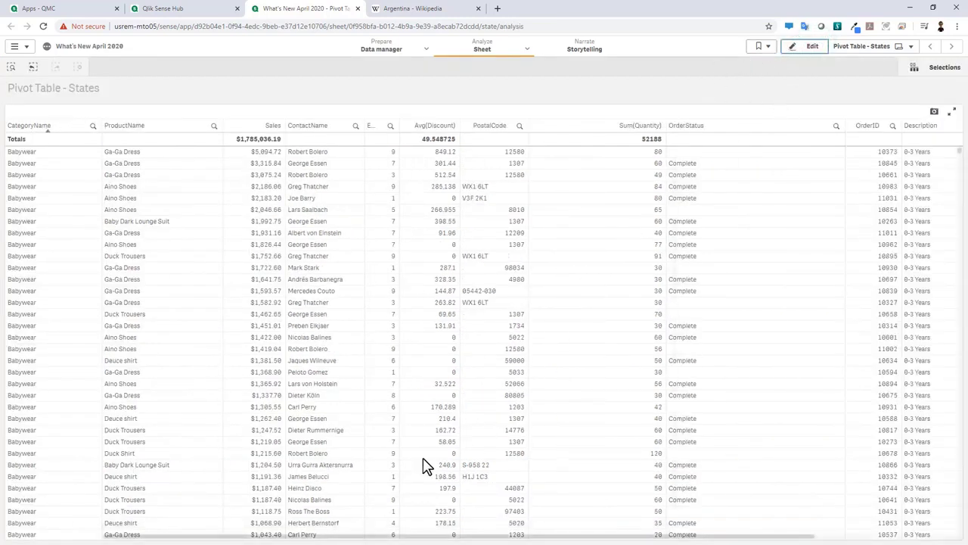
Scroll the wide table sideways to check the frozen column, then resume editing the sheet.
click(340, 536)
drag(362, 537, 566, 536)
drag(505, 538, 391, 542)
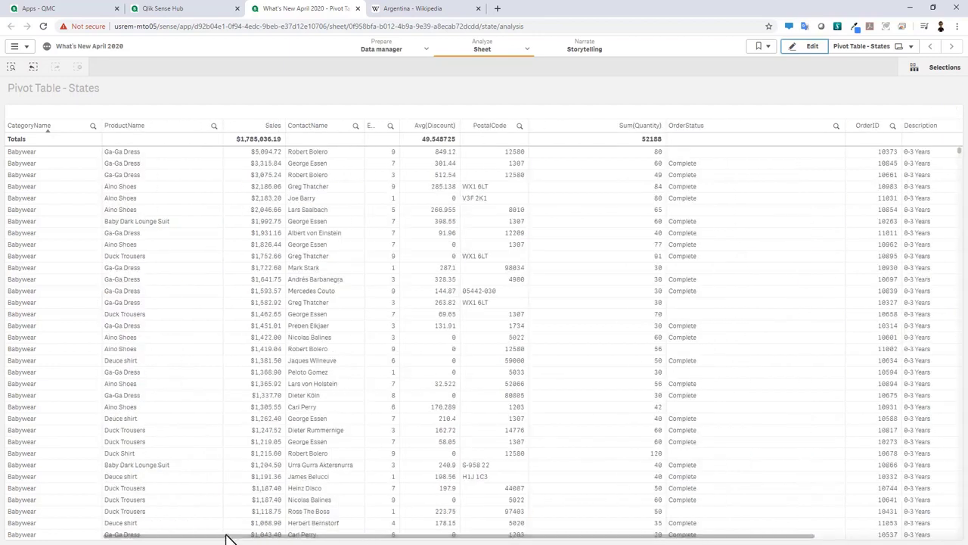
double_click(460, 371)
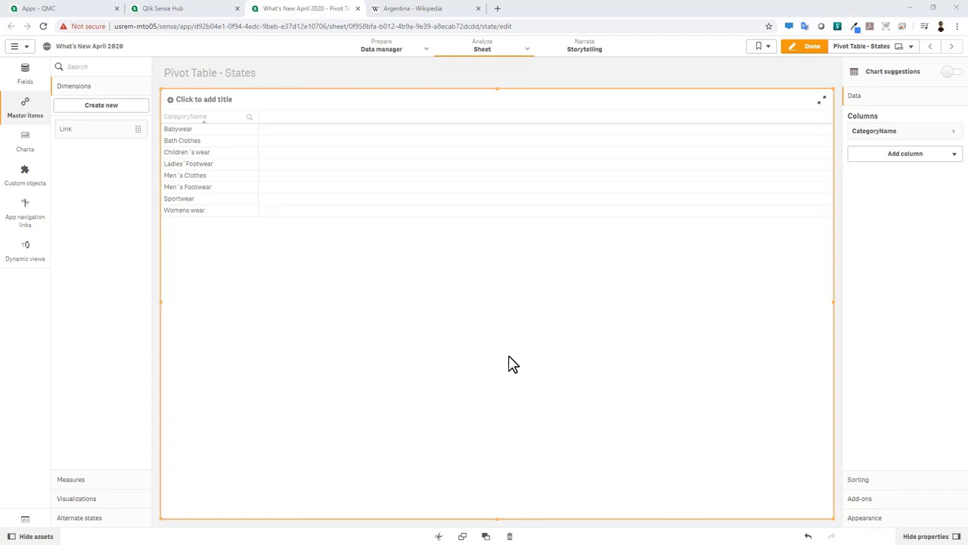
Inspect the Link master dimension's field expression, closing it without changes.
right_click(93, 130)
click(102, 118)
click(608, 194)
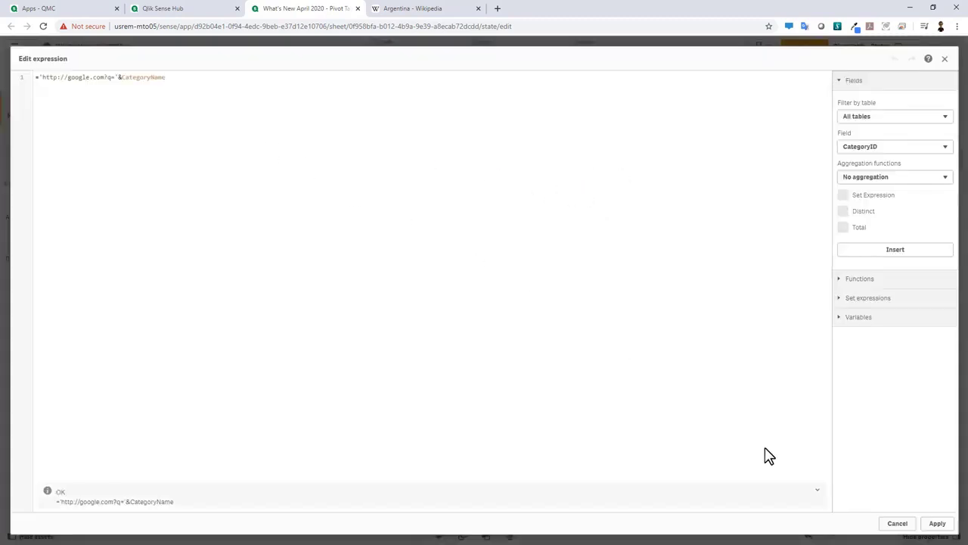
click(897, 523)
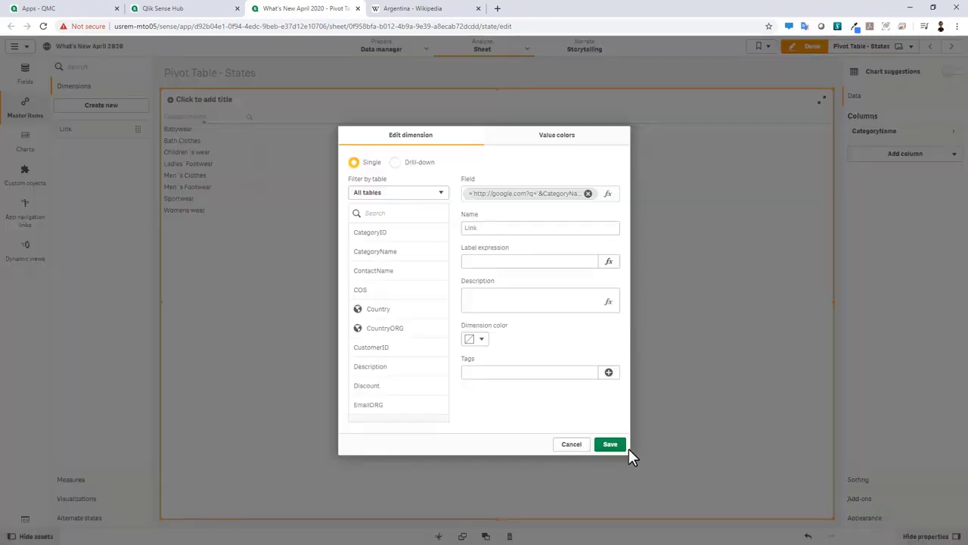
click(575, 450)
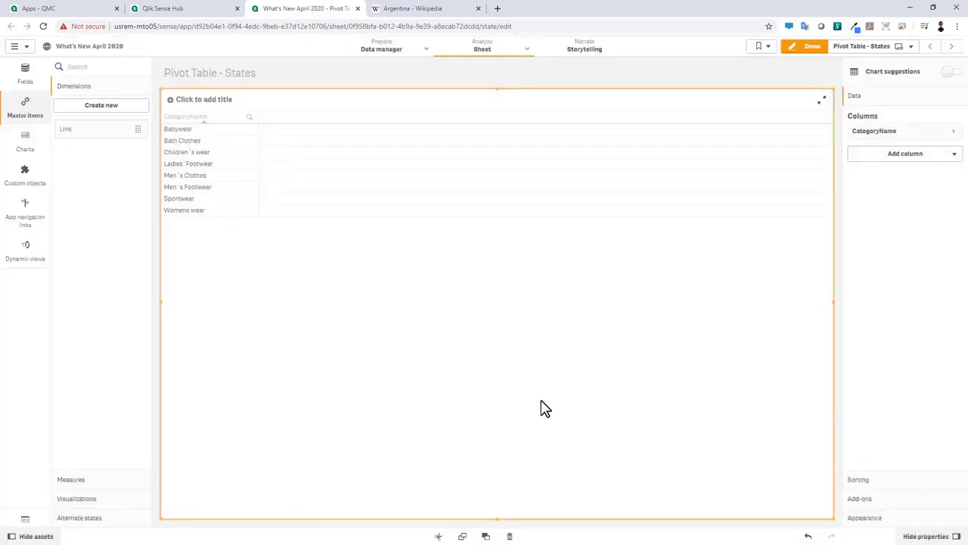
click(256, 200)
click(882, 132)
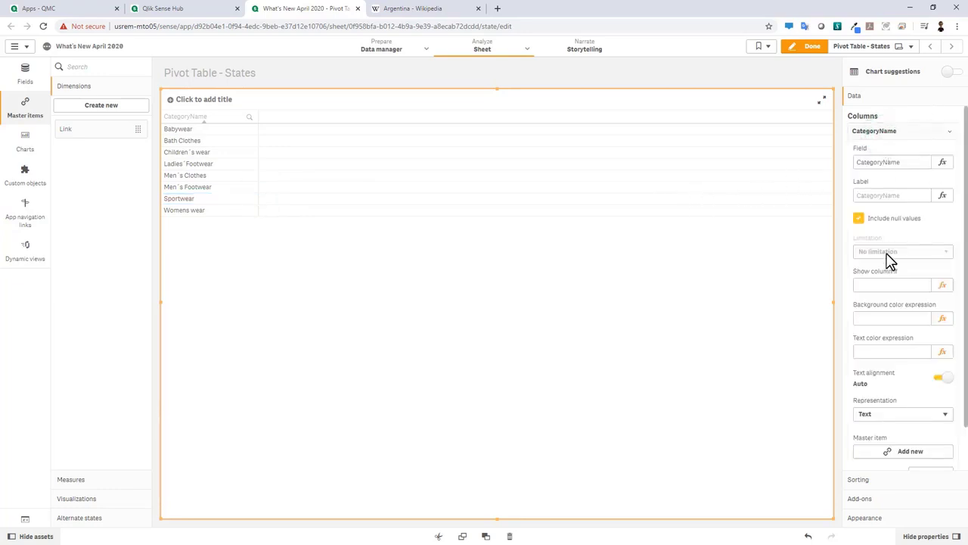
click(875, 414)
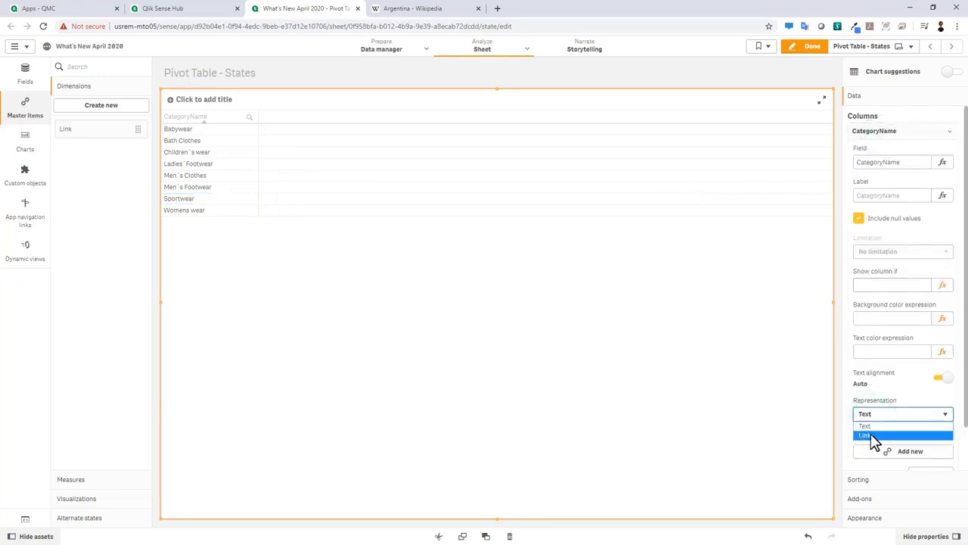
click(873, 437)
scroll(876, 440, down, 2)
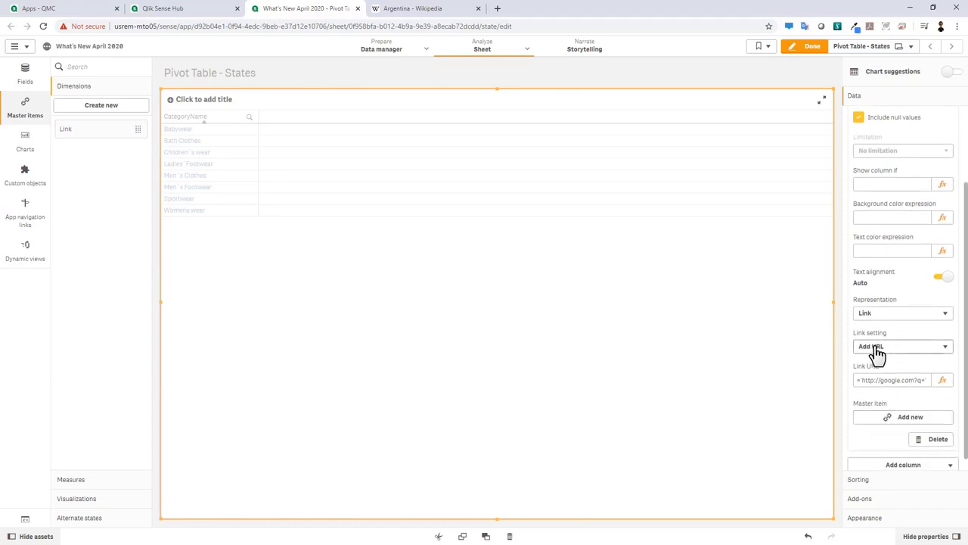
click(943, 380)
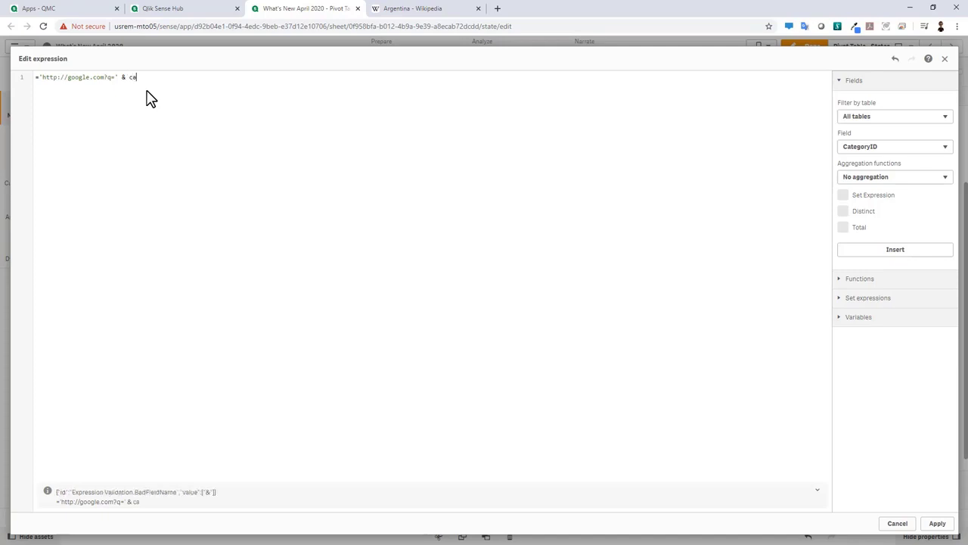
click(150, 99)
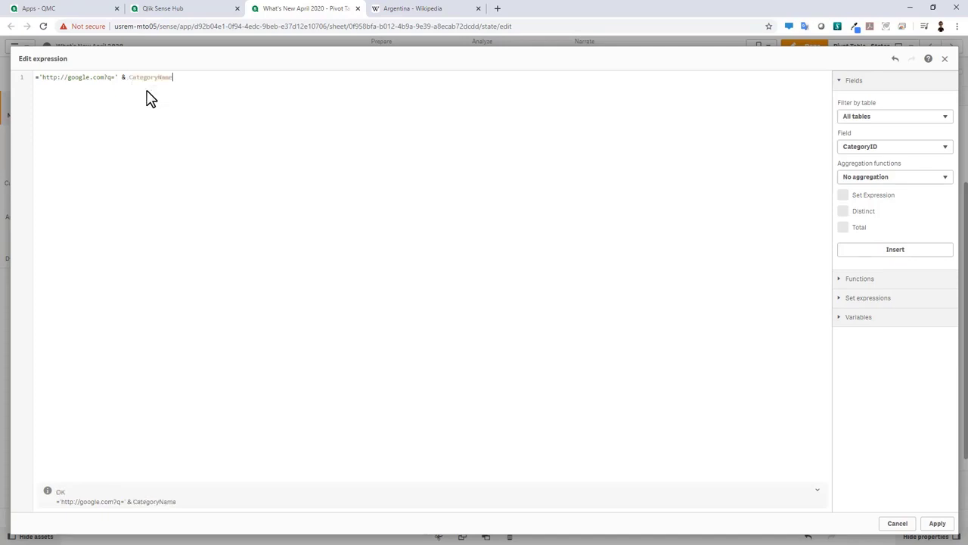
click(937, 523)
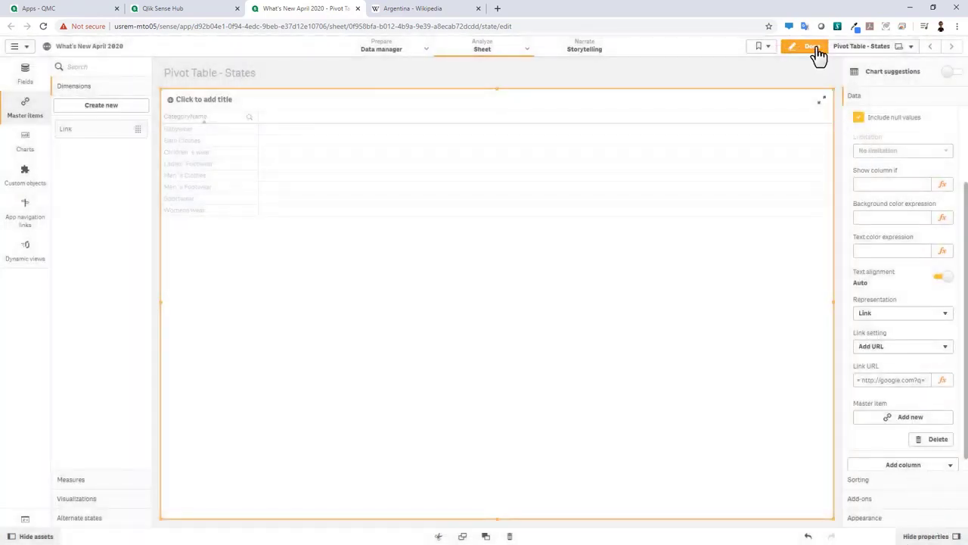
Leave edit mode and try the Sportwear link's Google search, then return to the app.
click(810, 48)
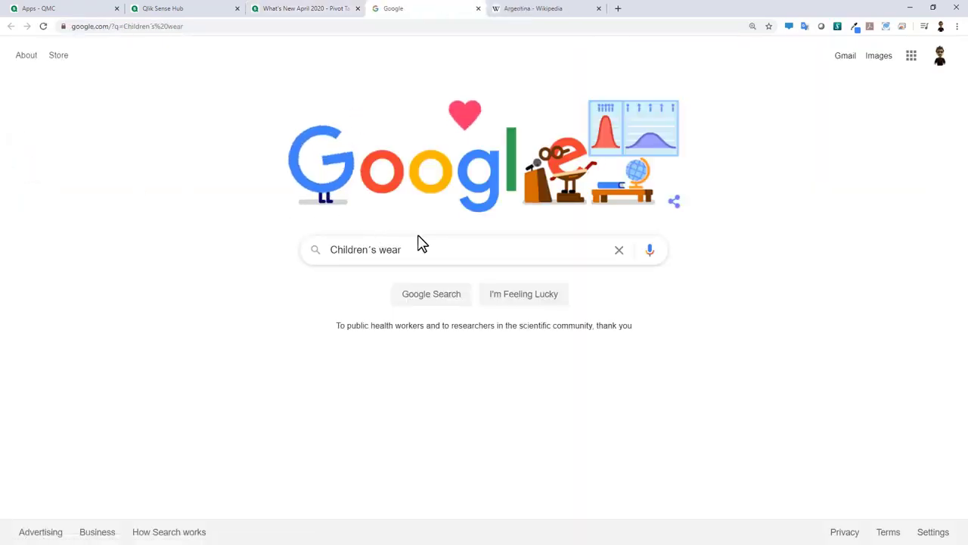
click(324, 11)
click(30, 217)
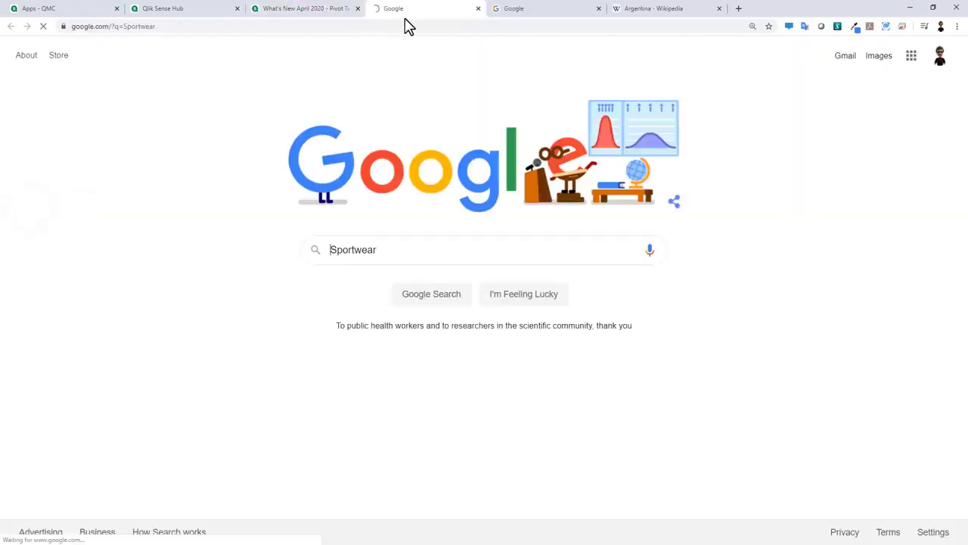
click(295, 9)
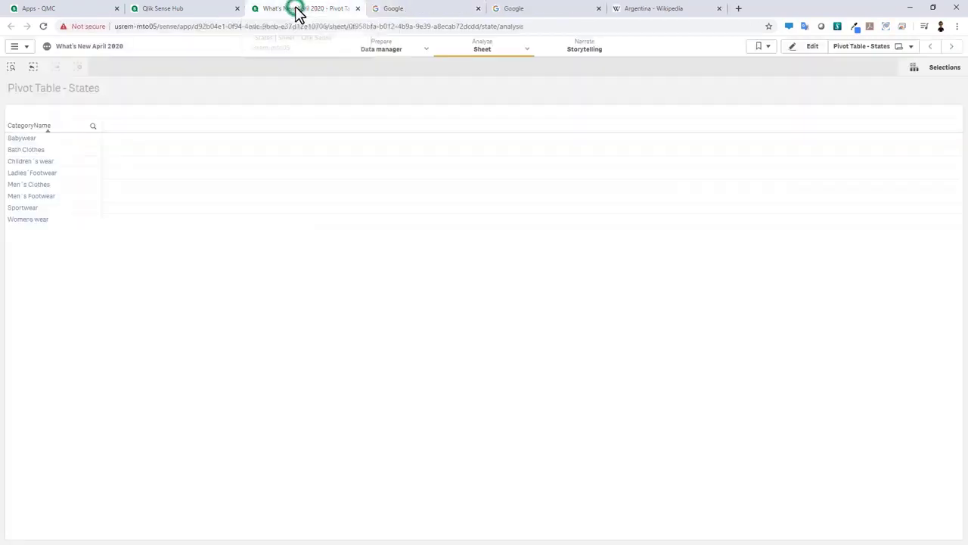
Search CategoryName for 'bat', select Bath Clothes, and open its Google search link.
click(92, 126)
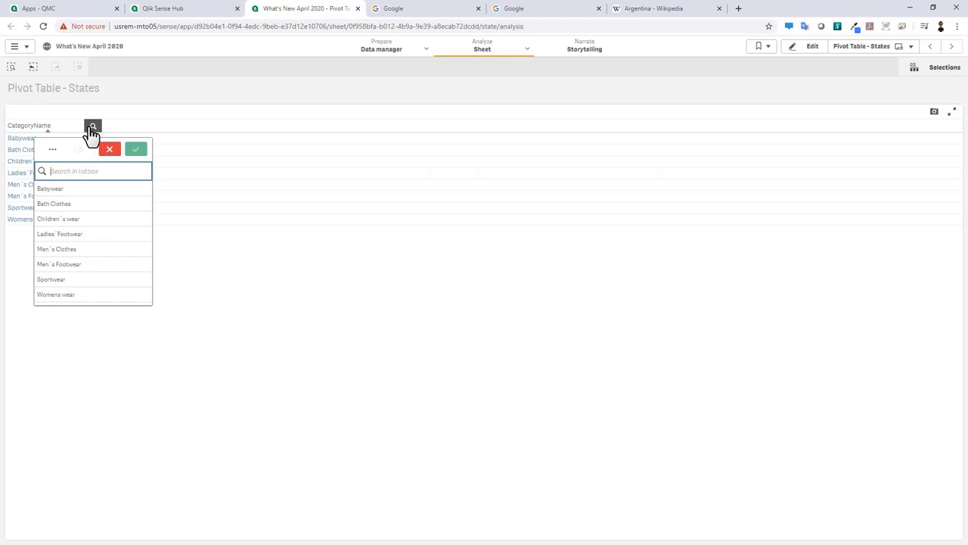
text(bat)
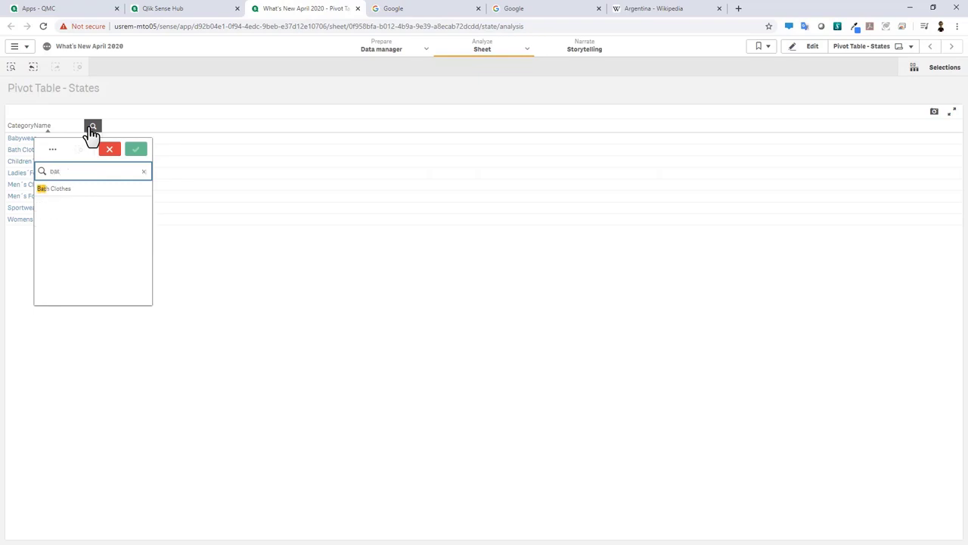
key(Return)
click(26, 173)
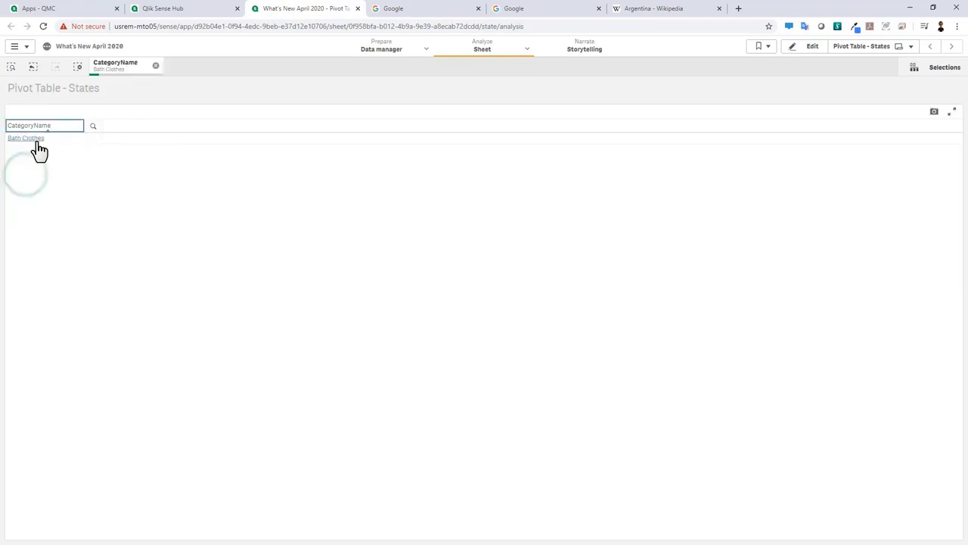
click(34, 140)
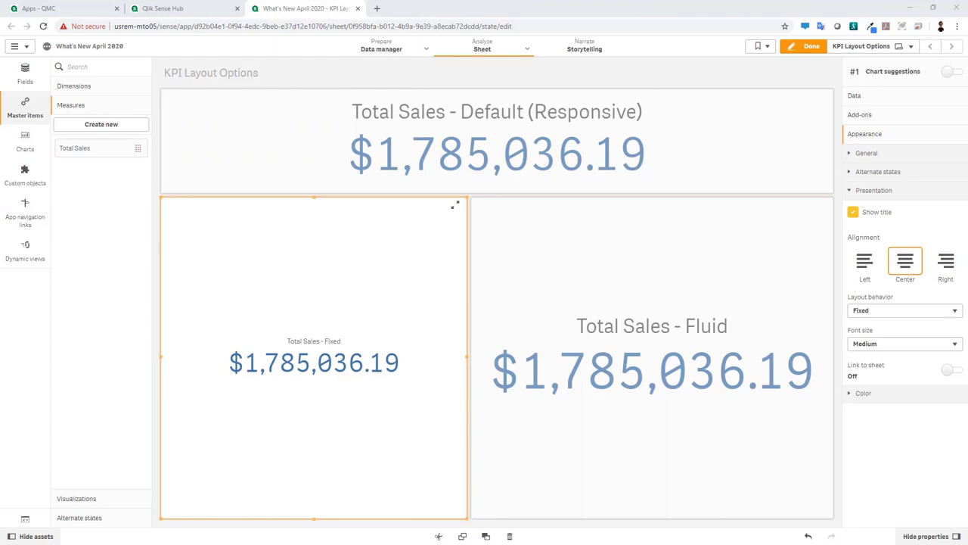
Inspect the layout settings of the Default (Responsive) and Fixed KPIs.
click(266, 185)
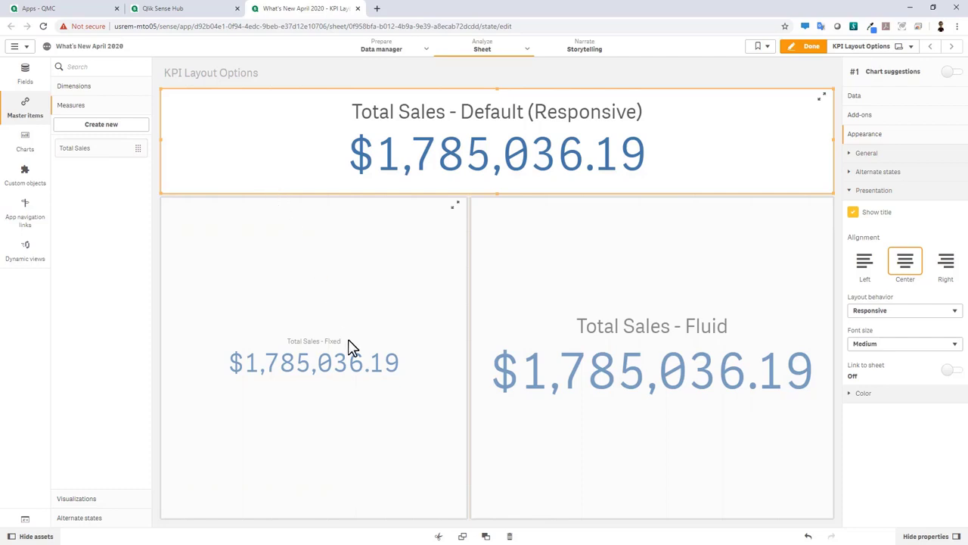
click(697, 165)
click(448, 301)
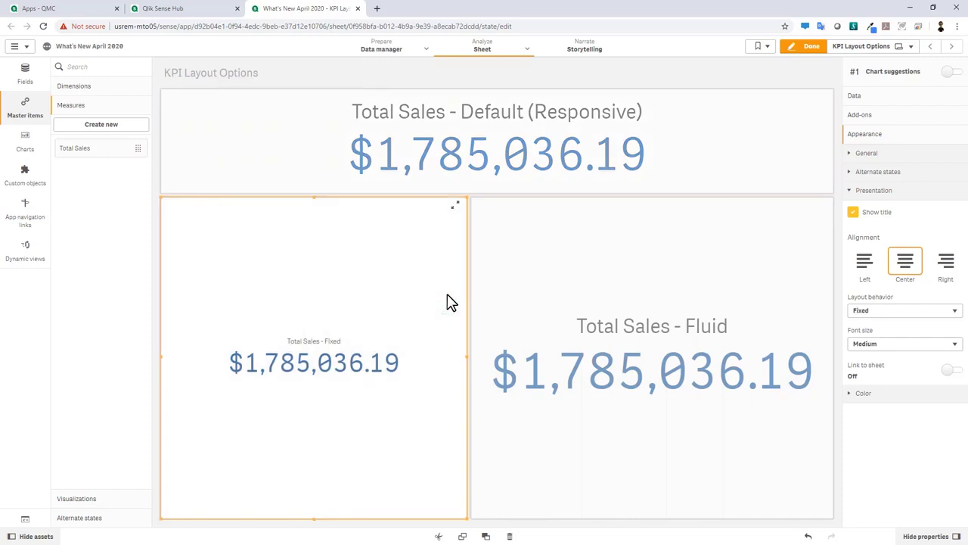
Give the Total Sales - Fluid KPI Fluid layout behavior and Medium font size.
click(622, 265)
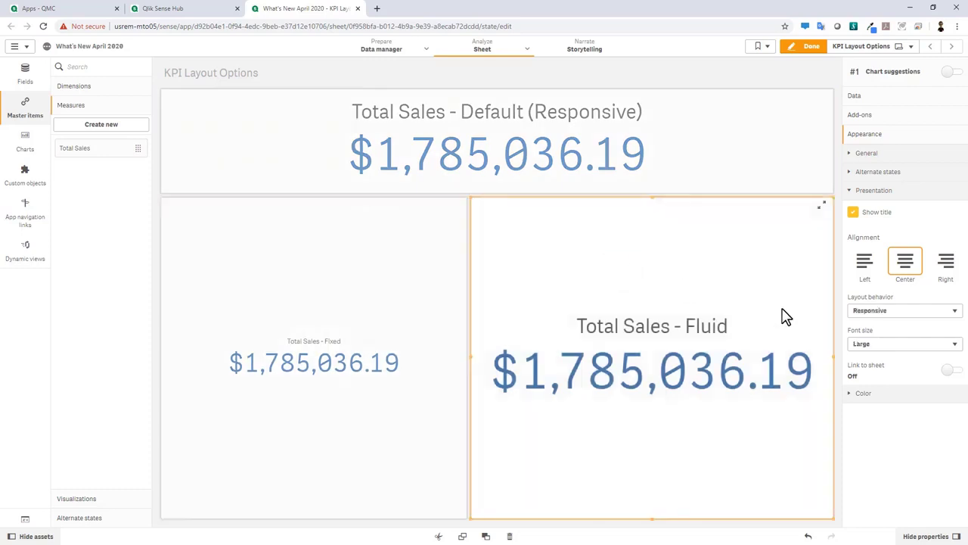
click(863, 312)
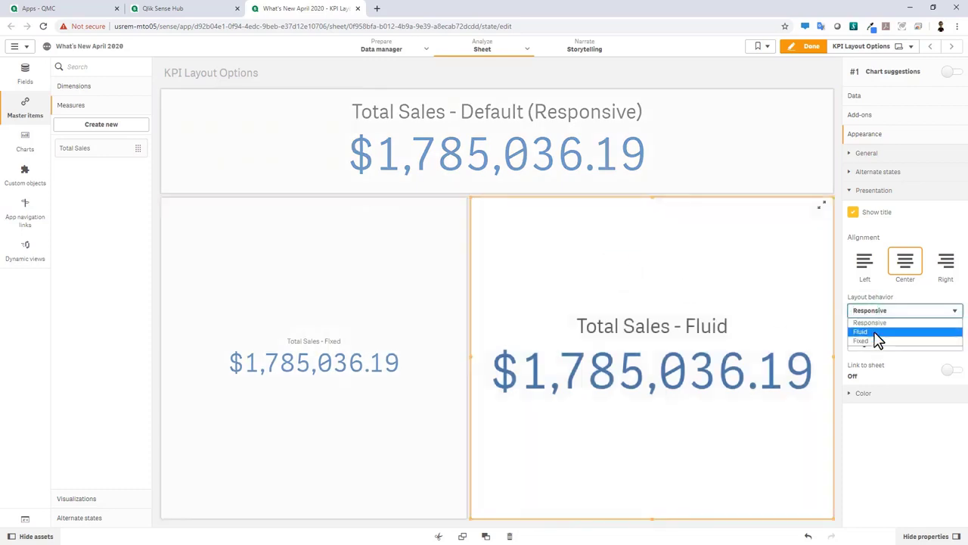
click(873, 333)
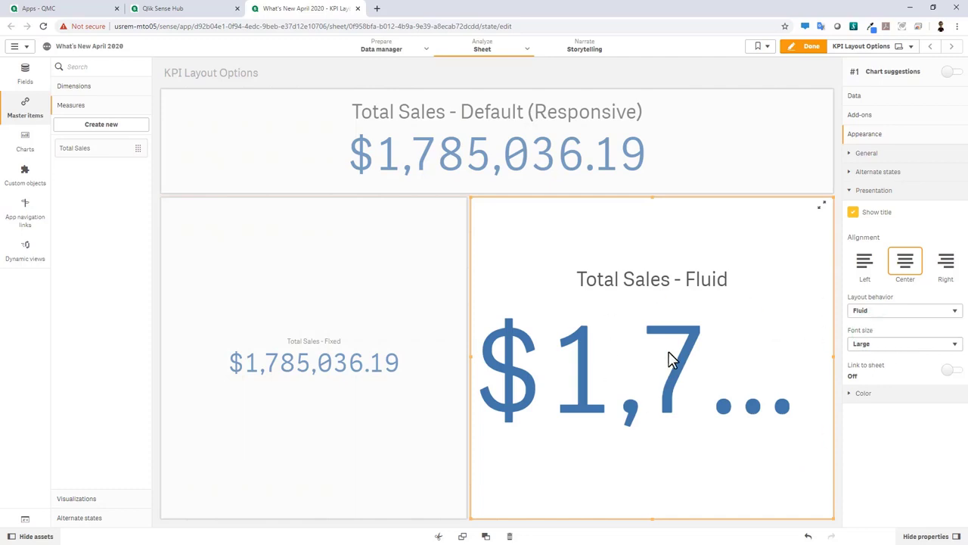
click(866, 345)
click(871, 364)
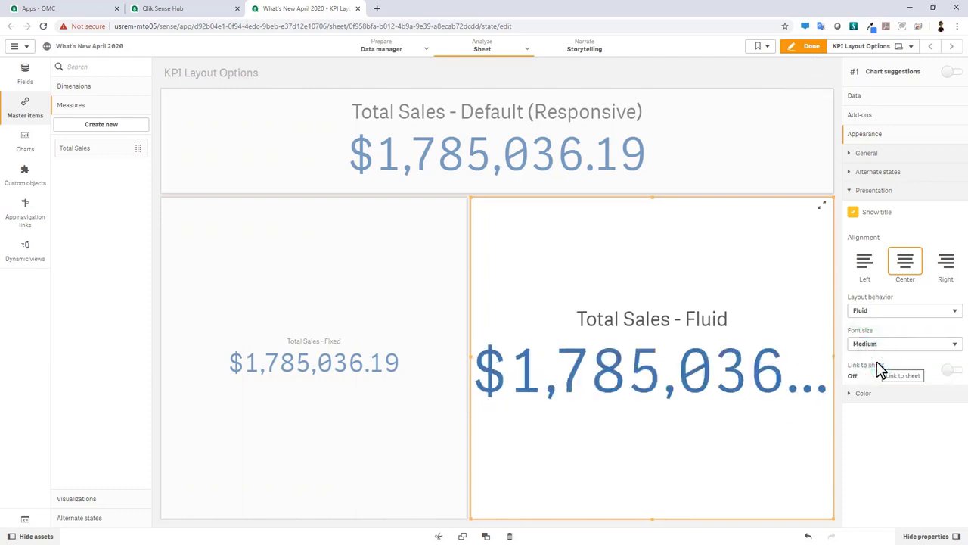
Finish editing, then view the Fluid, Fixed and Default KPIs full screen one after another.
click(807, 46)
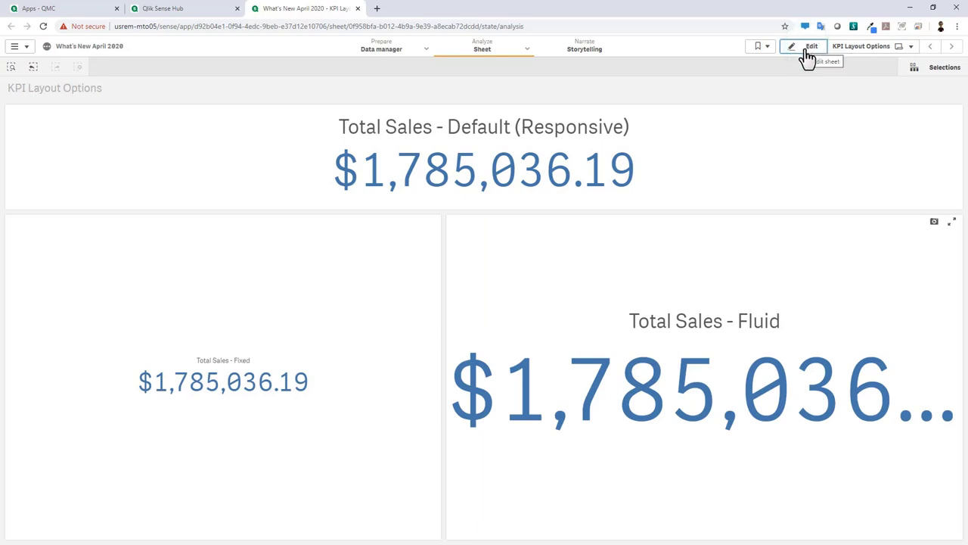
click(955, 224)
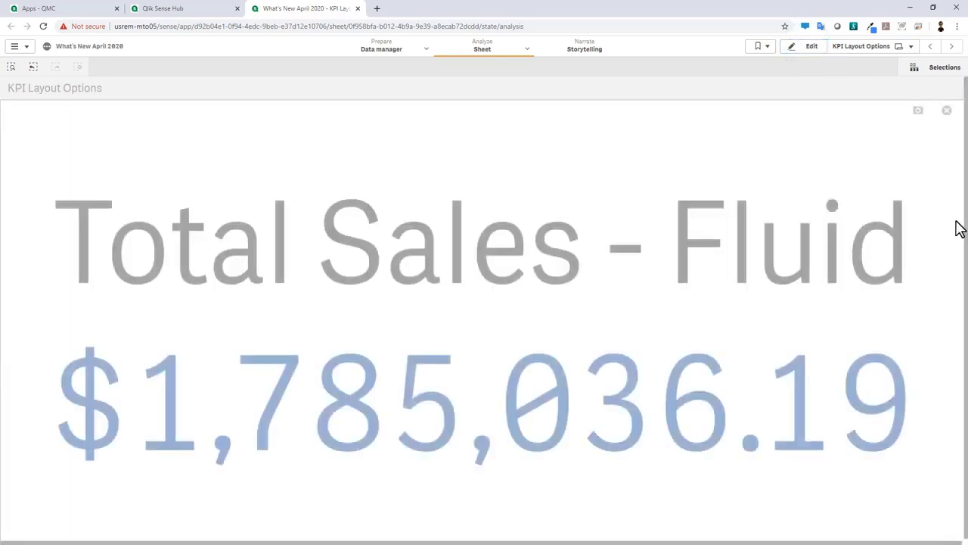
click(951, 111)
mouse_move(418, 265)
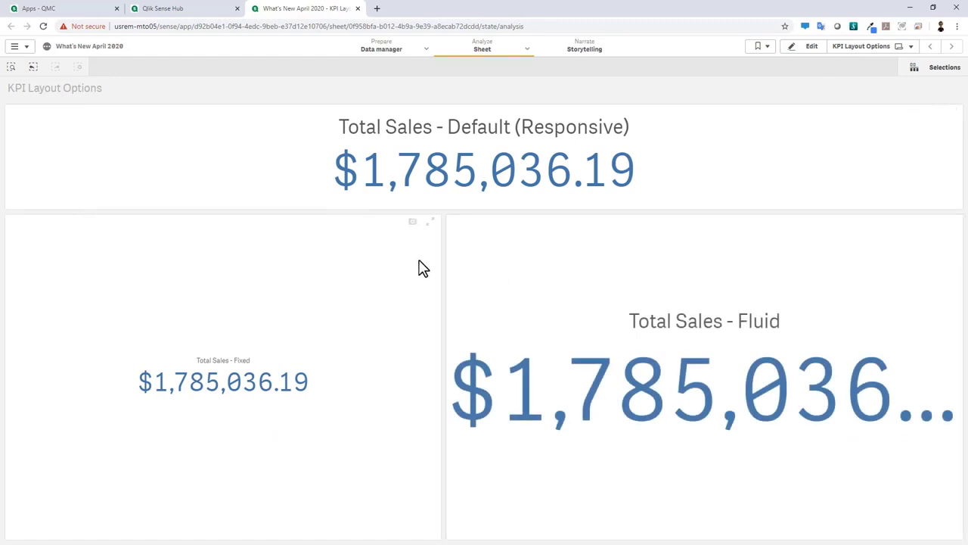
click(434, 225)
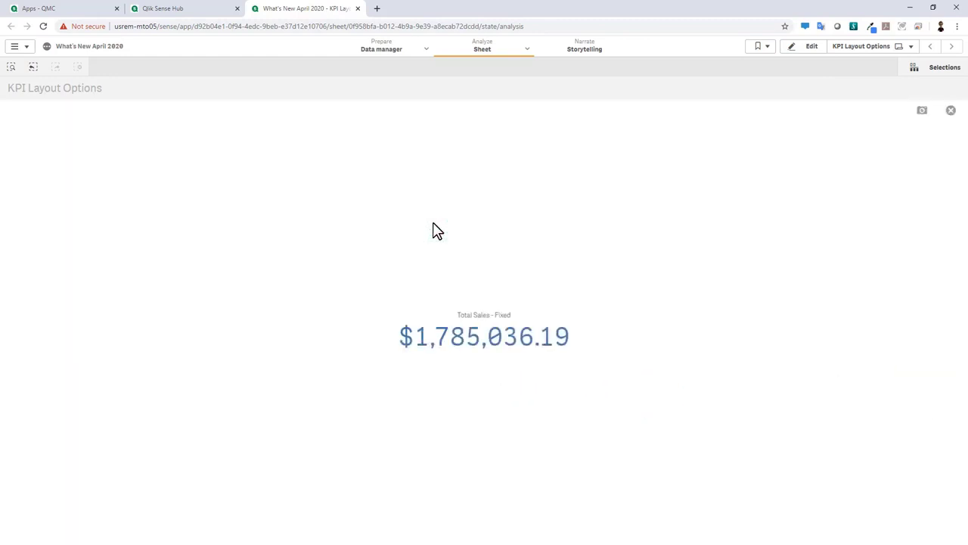
click(952, 112)
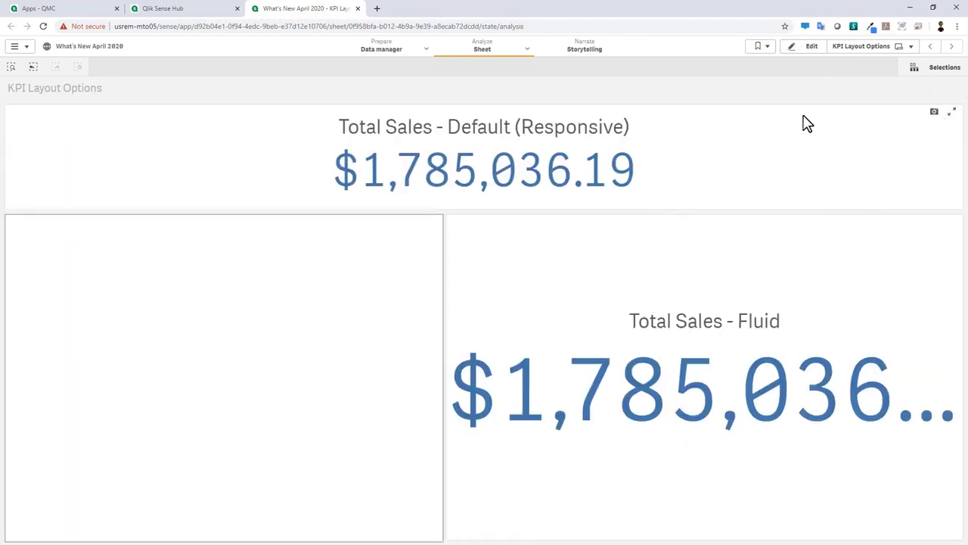
click(955, 113)
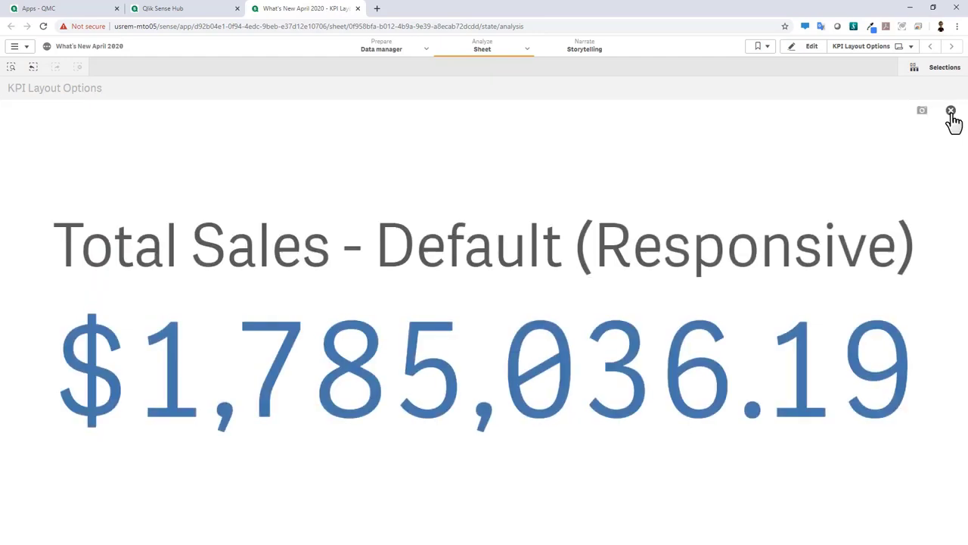
click(951, 112)
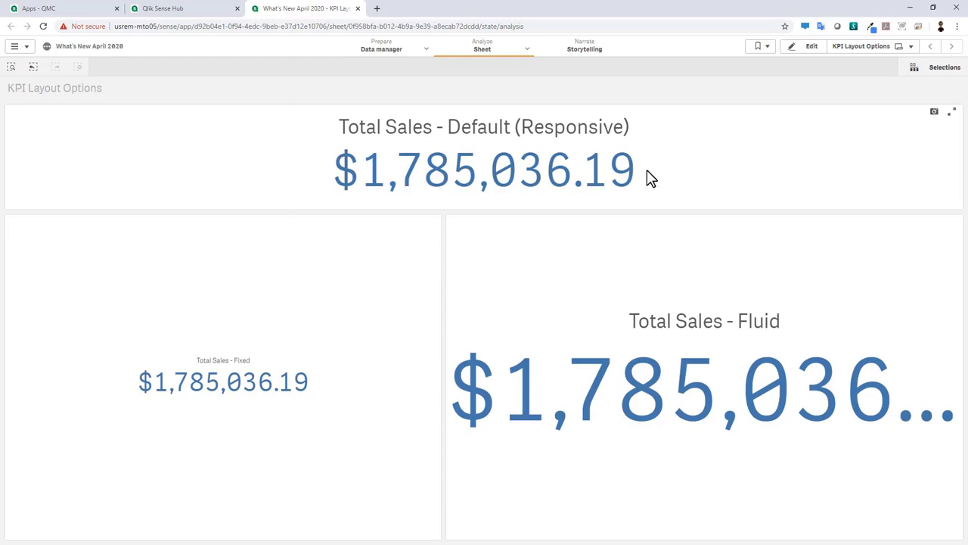
Shrink the Default (Responsive) KPI to a small top-left tile and resize the Fluid KPI tile.
click(813, 49)
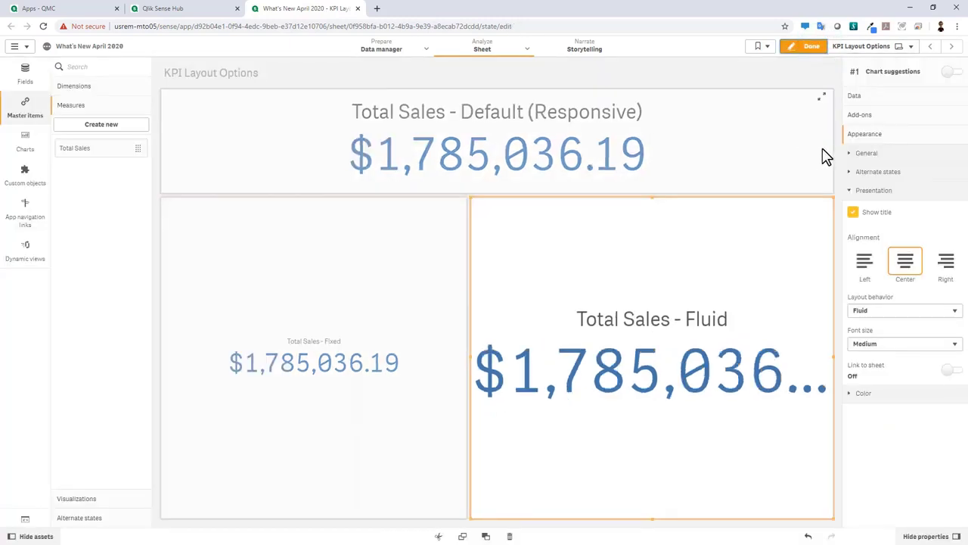
click(828, 186)
drag(828, 185, 464, 202)
click(522, 233)
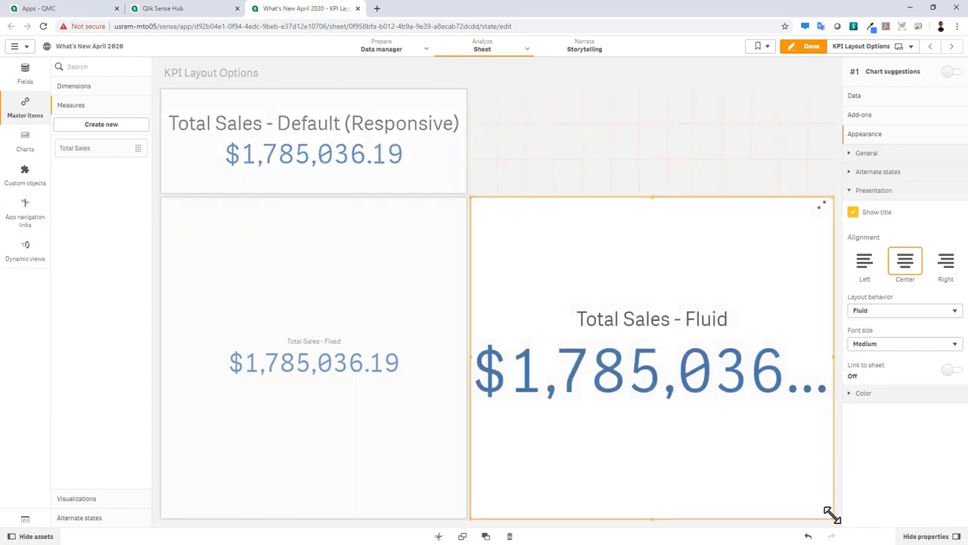
drag(830, 514, 845, 525)
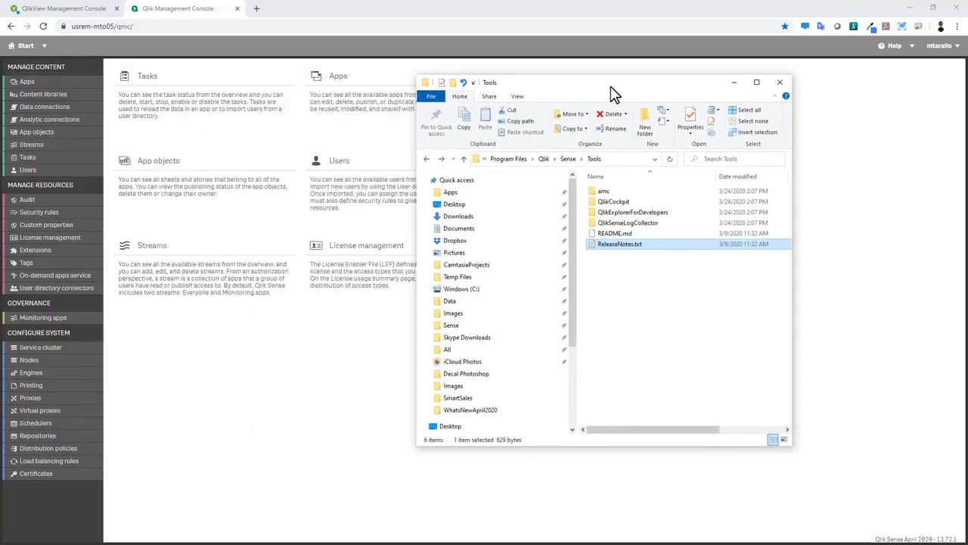
Maximize Explorer on the Sense Tools folder, select the amc folder, then close Explorer.
double_click(625, 84)
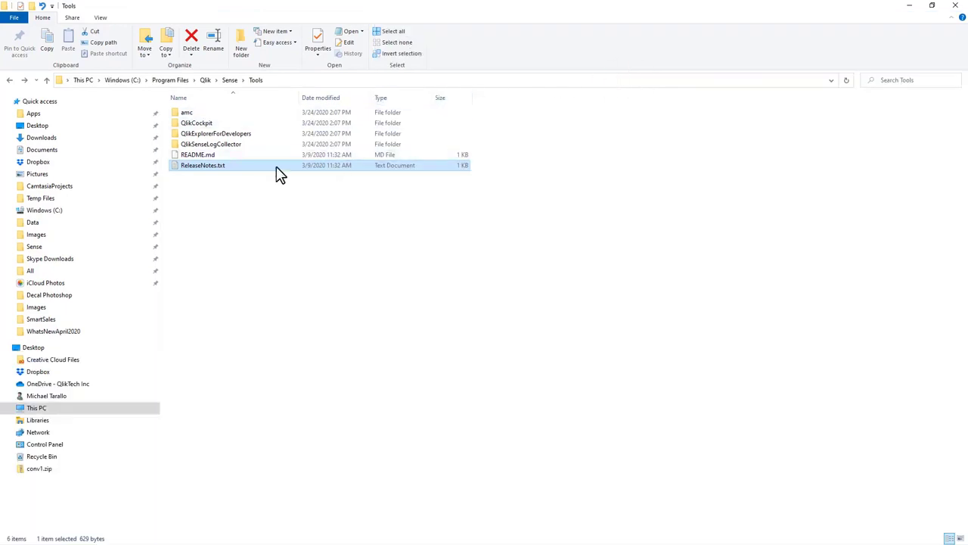
click(280, 81)
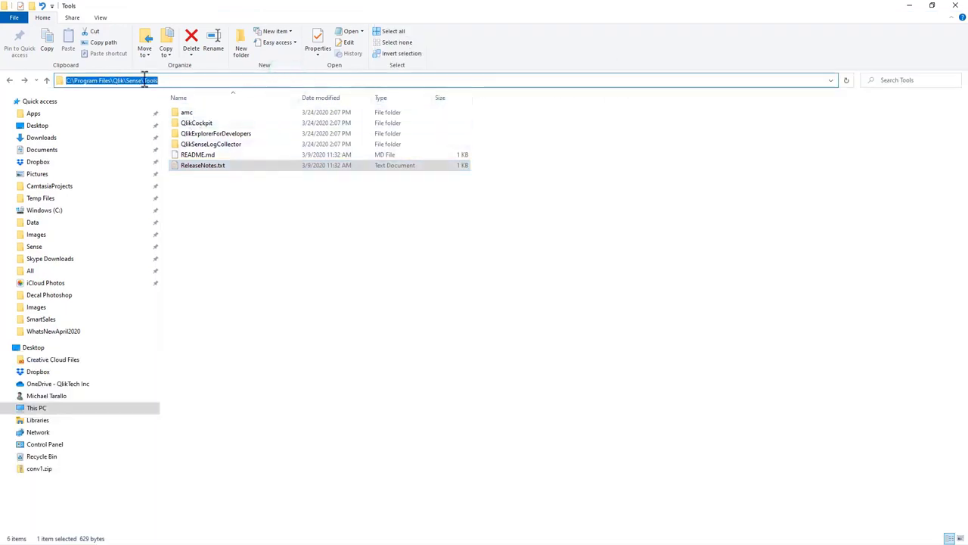
click(221, 204)
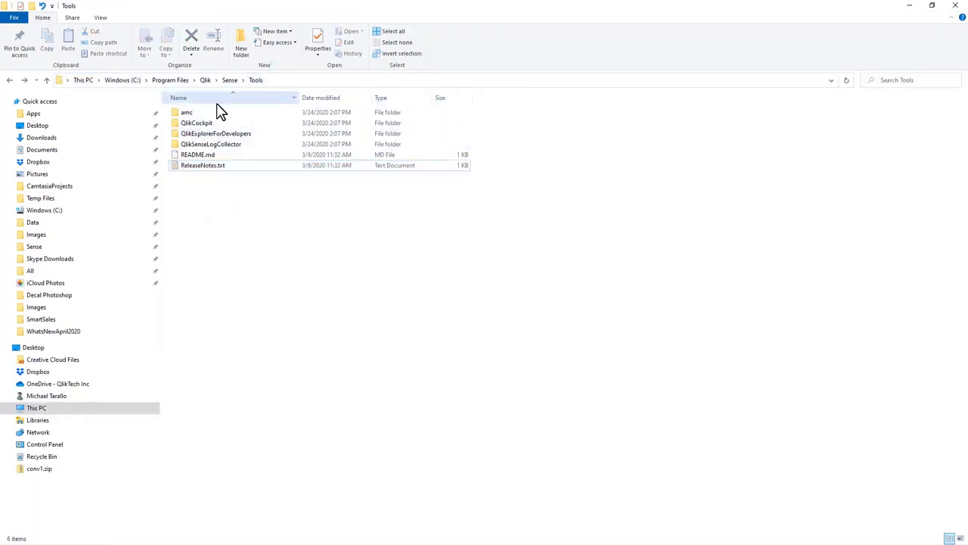
click(194, 114)
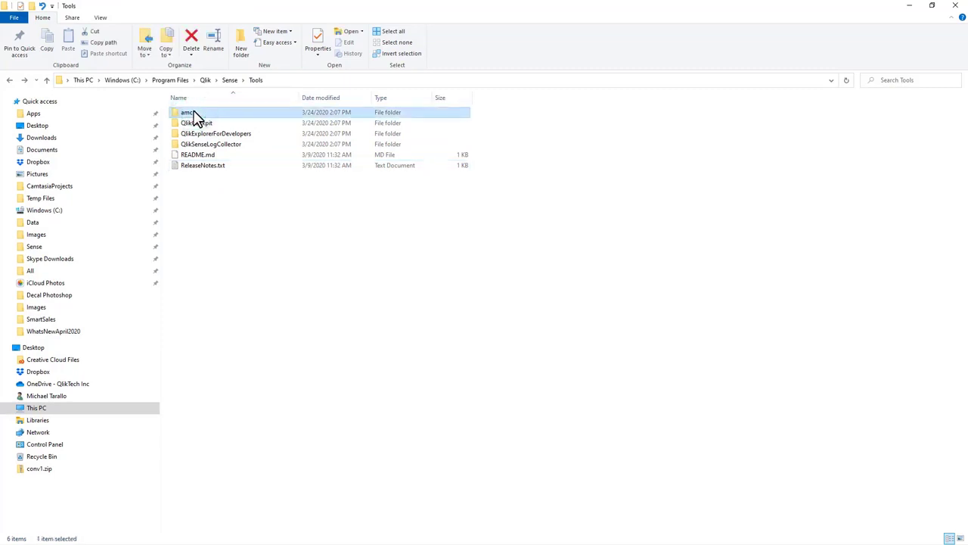
click(958, 7)
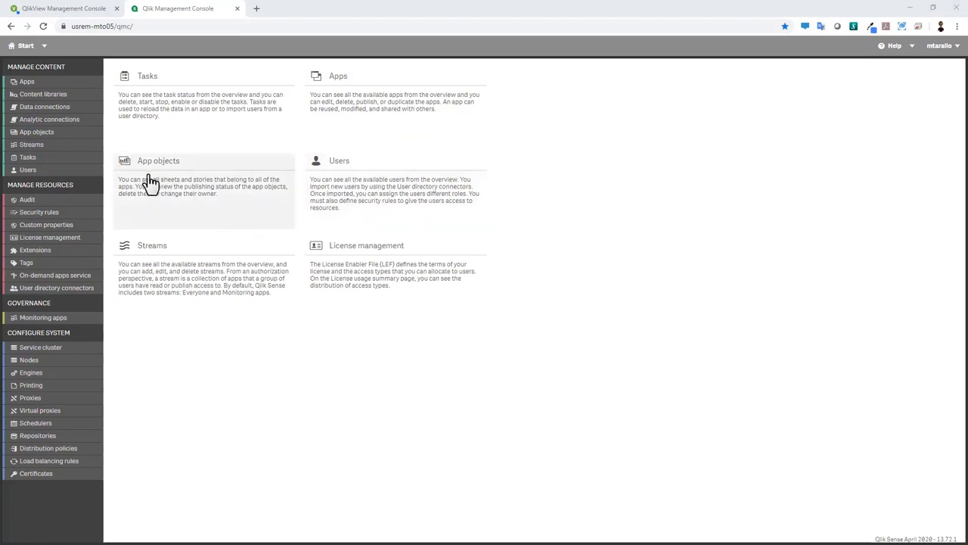
Create an AMC content library and save its security rule with a 'like' user condition.
click(65, 94)
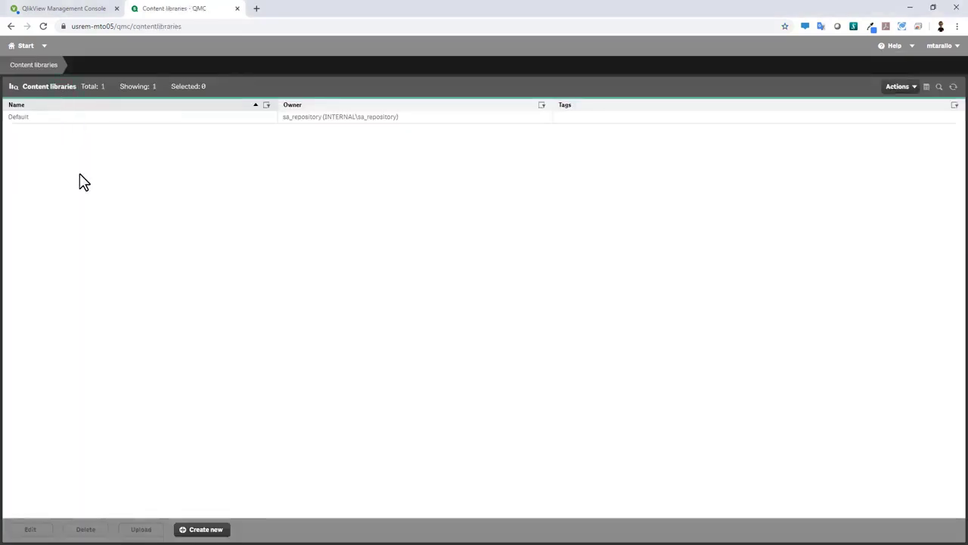
click(201, 529)
text(AM)
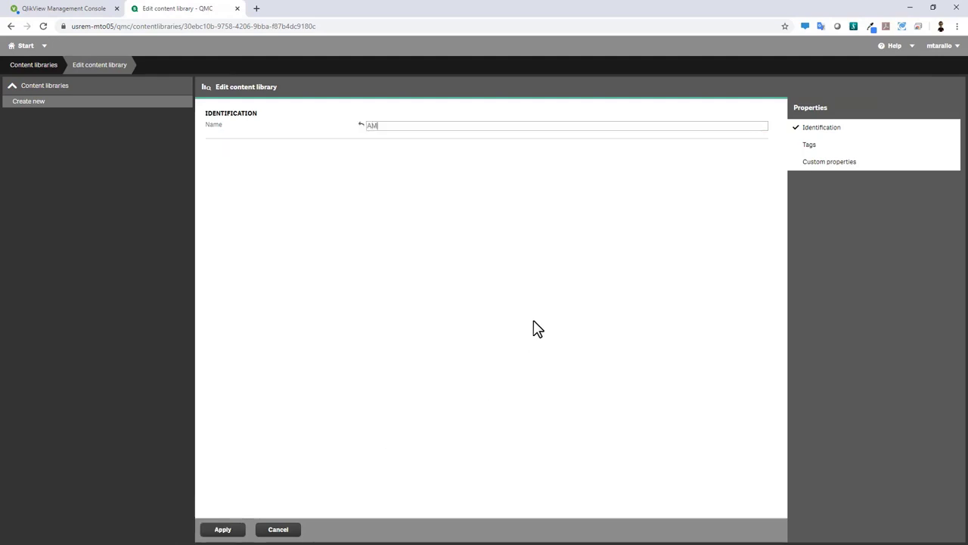
text(C)
click(236, 529)
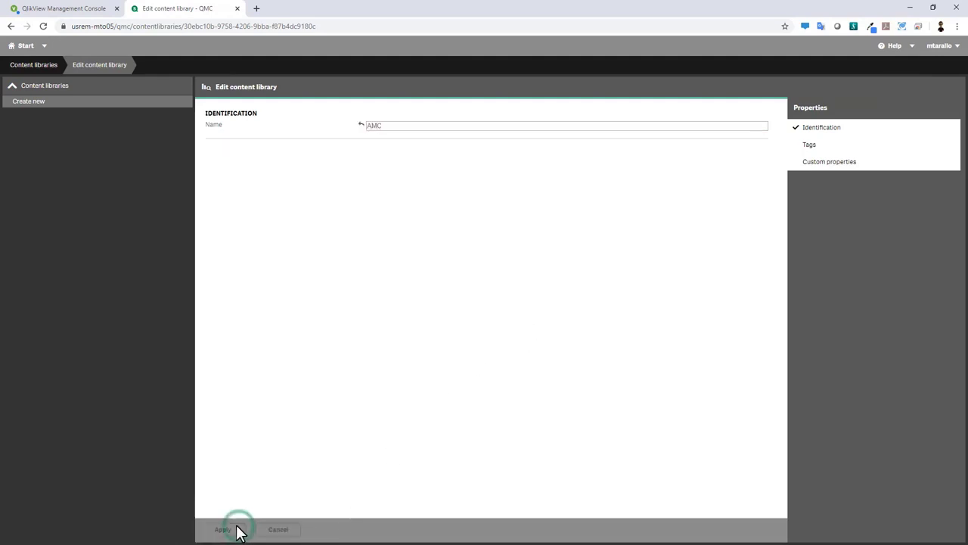
click(522, 246)
click(522, 261)
click(461, 260)
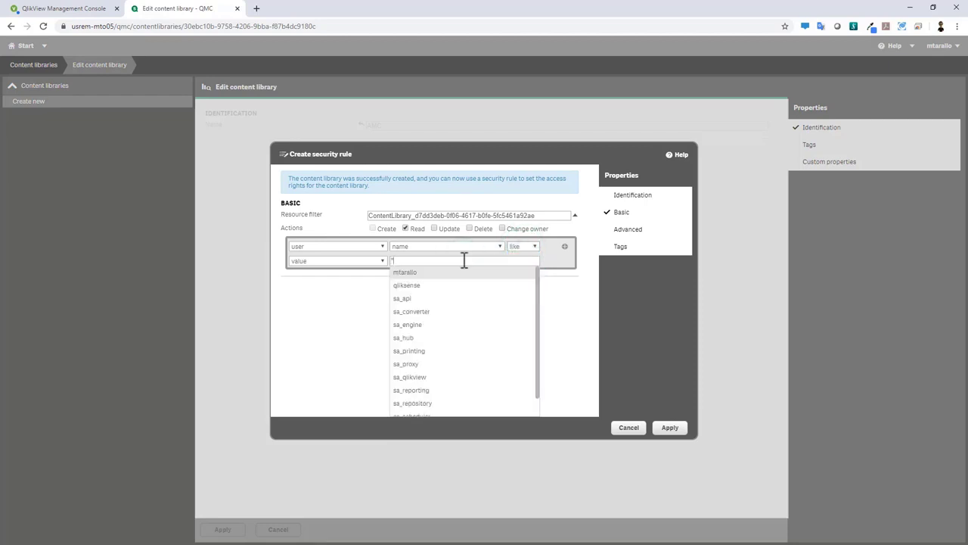
click(665, 429)
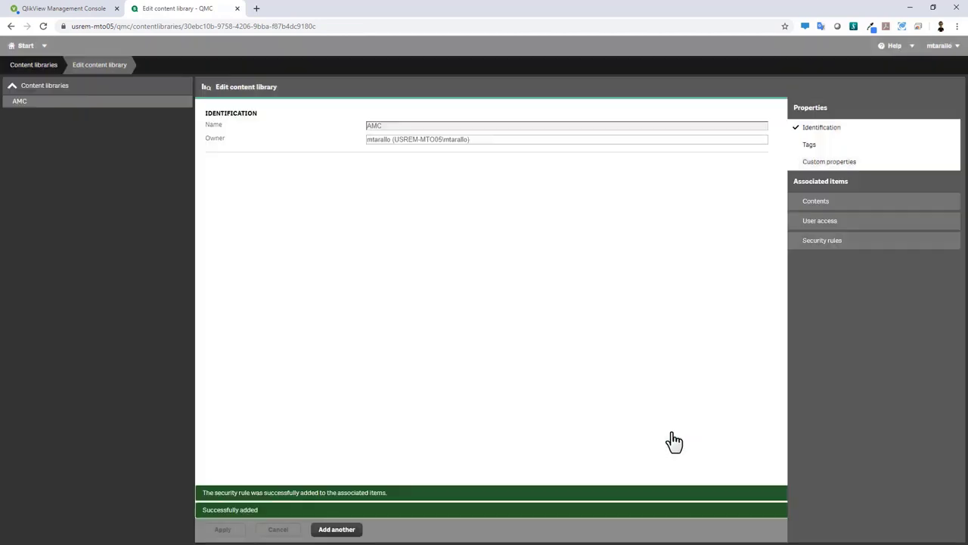
Upload the ten files from Tools\amc, entities.js through util.js, then select the home.html path.
click(818, 201)
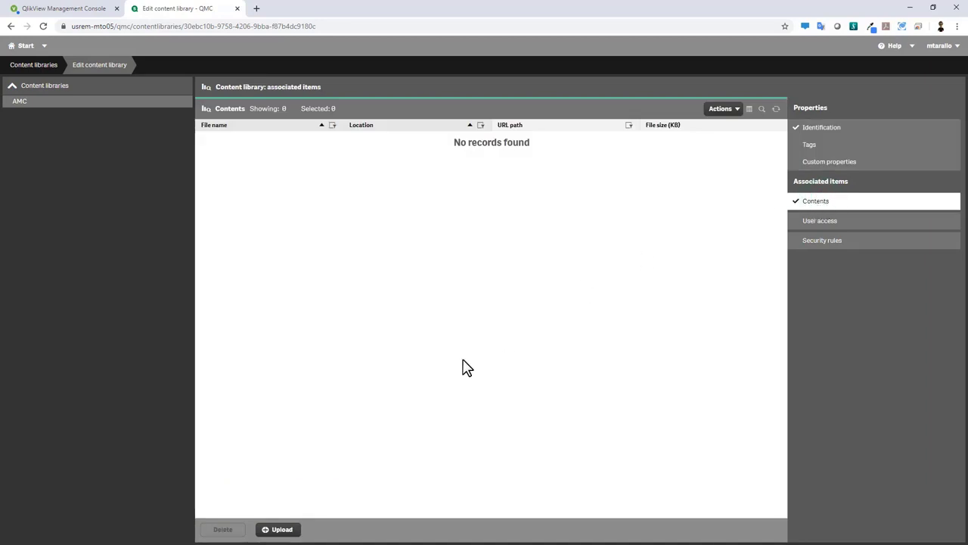
click(282, 530)
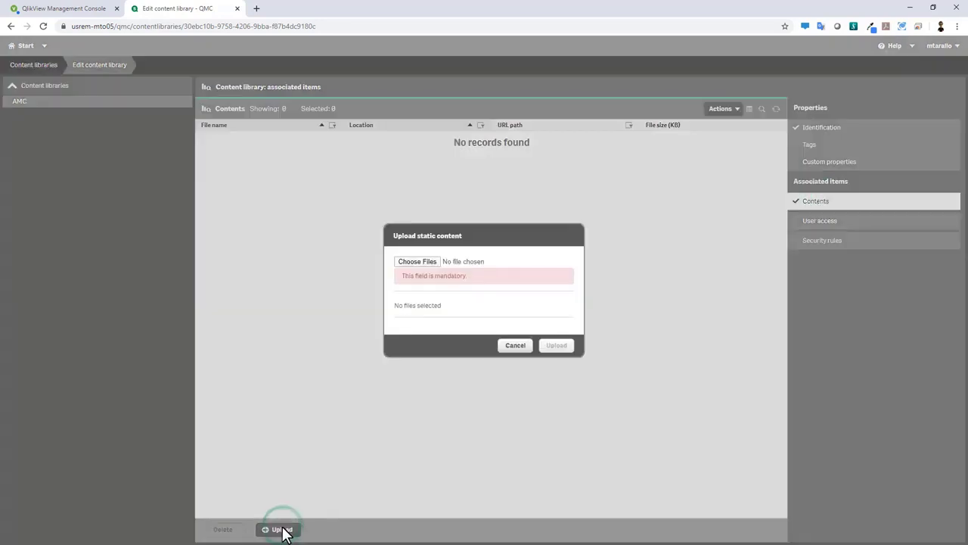
click(428, 261)
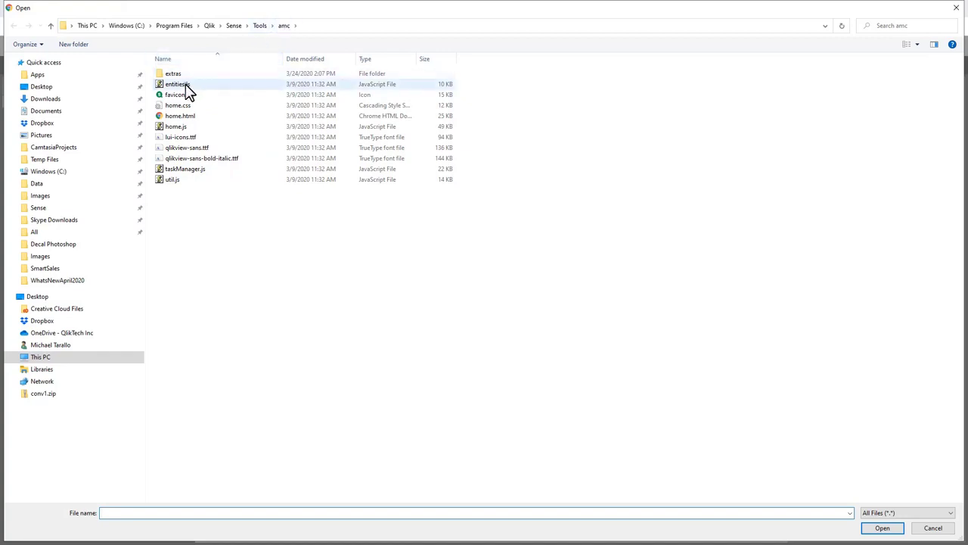
click(185, 85)
shift+click(176, 180)
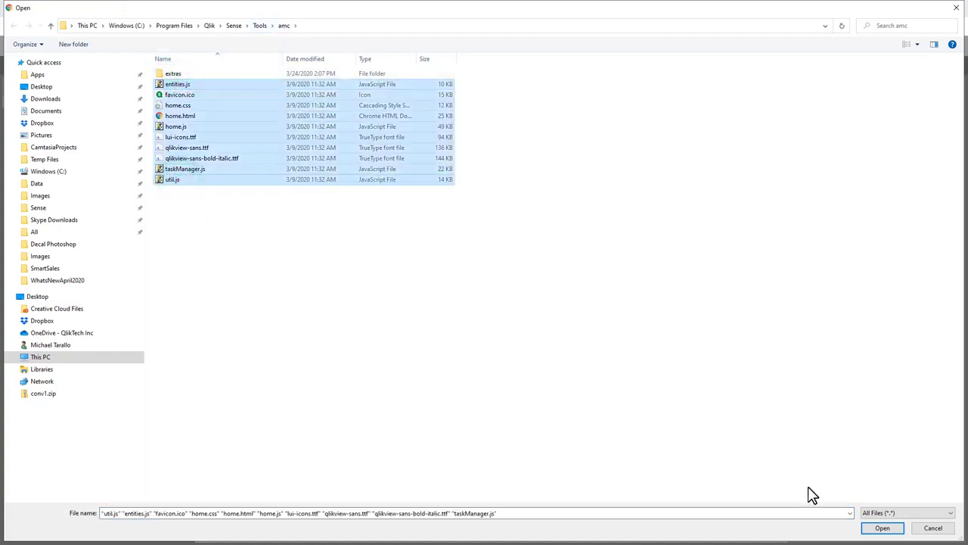
click(883, 528)
click(556, 372)
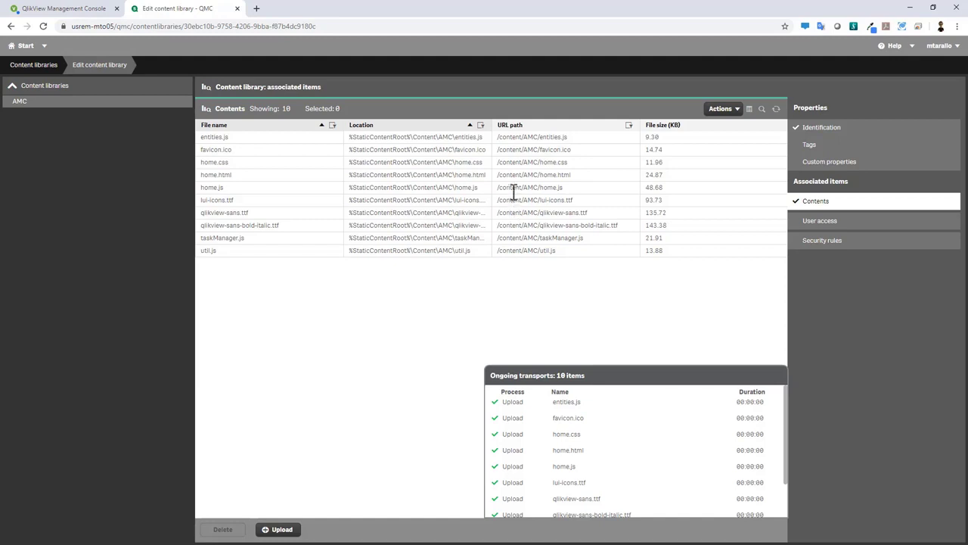
drag(499, 174, 585, 175)
key(ctrl+c)
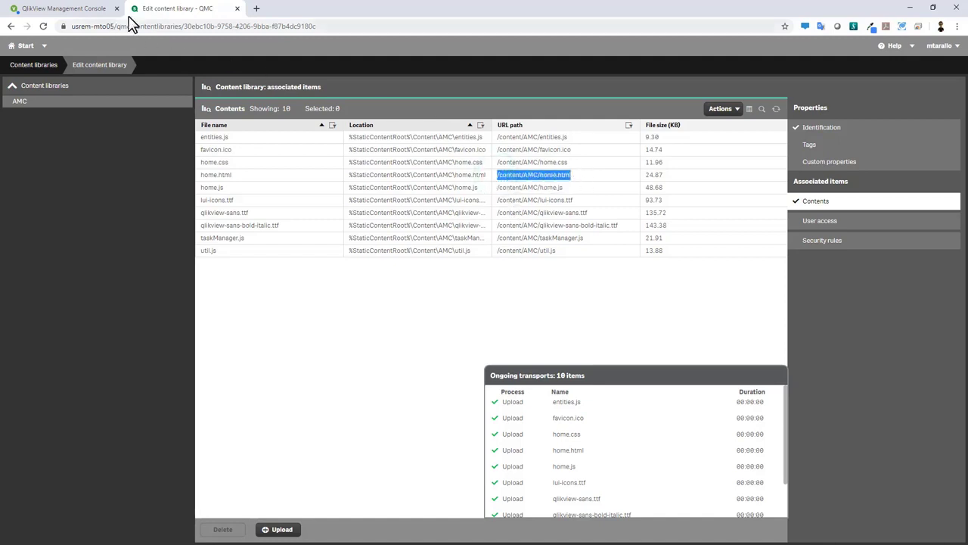
drag(115, 28, 370, 50)
Load the App Management Console from the home.html path, then browse its reload tasks and 111 apps.
key(ctrl+v)
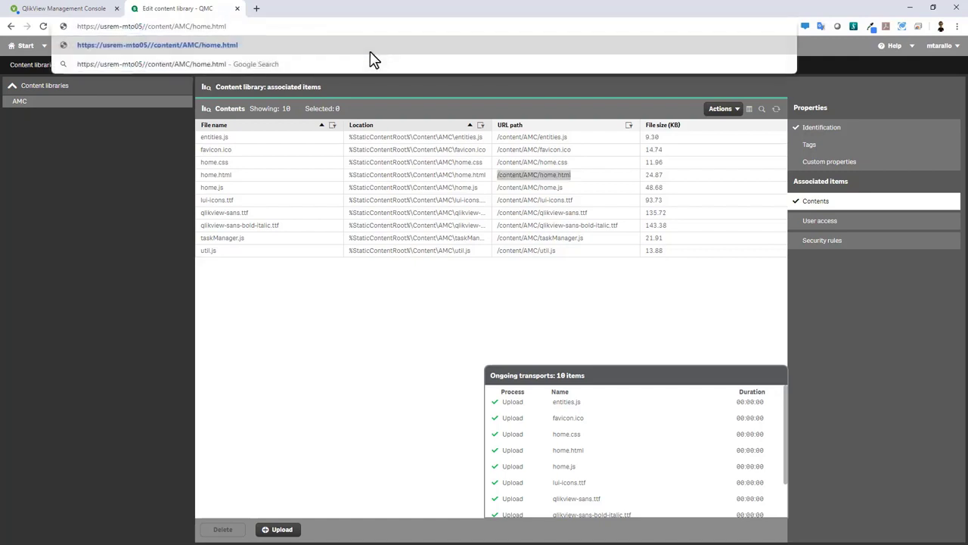
key(Return)
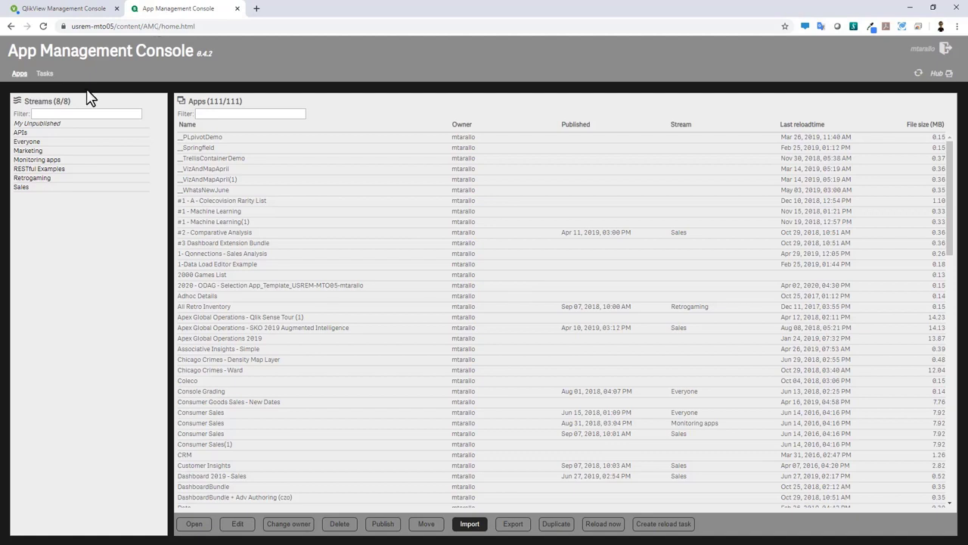
click(45, 74)
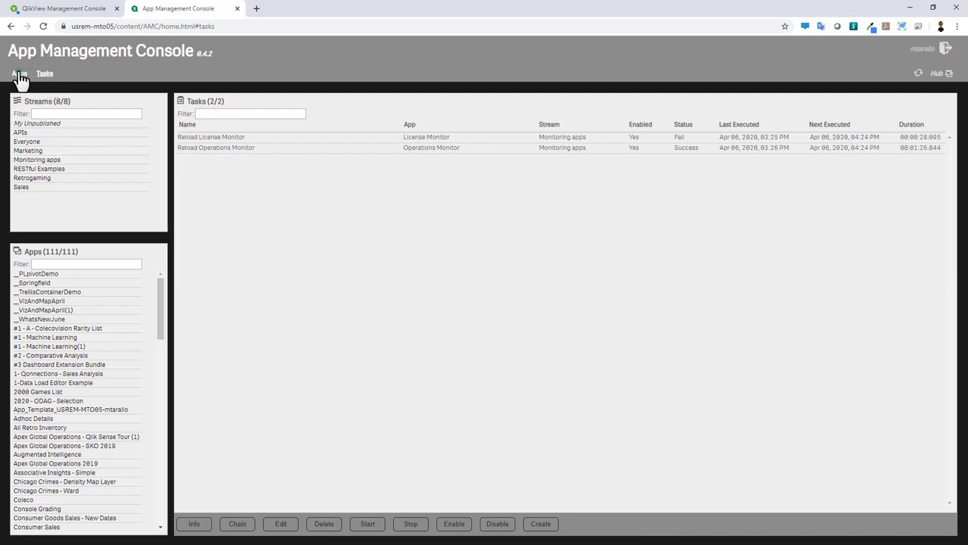
click(19, 74)
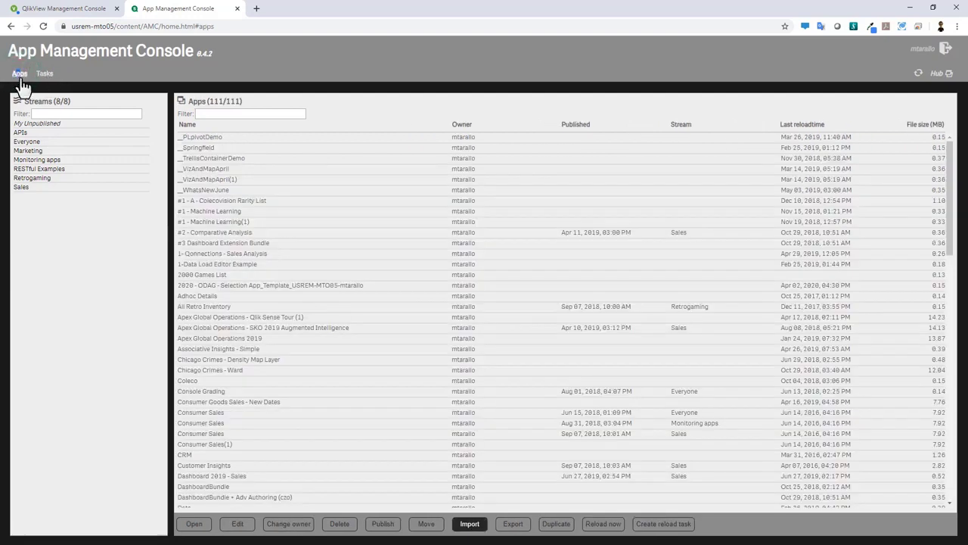
click(229, 393)
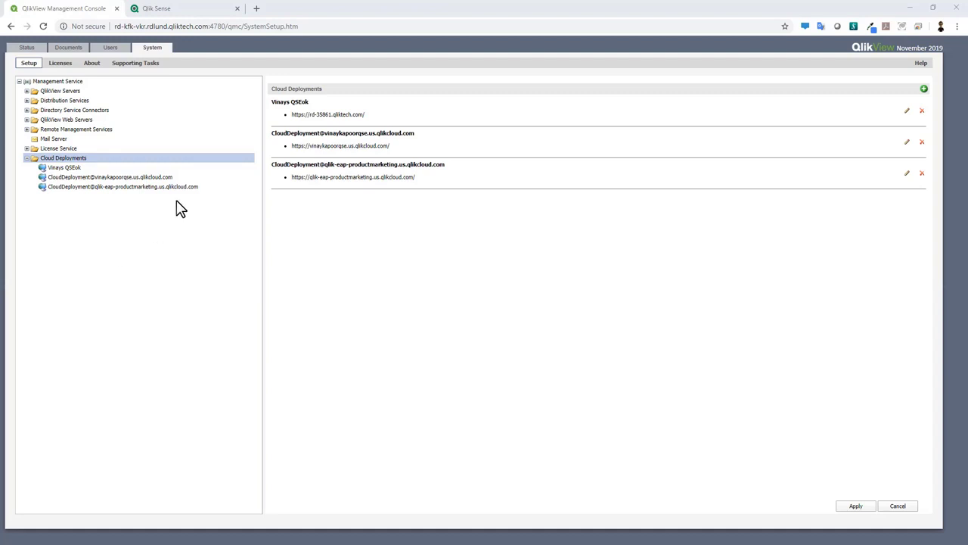
Add a new cloud deployment with the service URL april.us.qlikcloud.com.
click(181, 11)
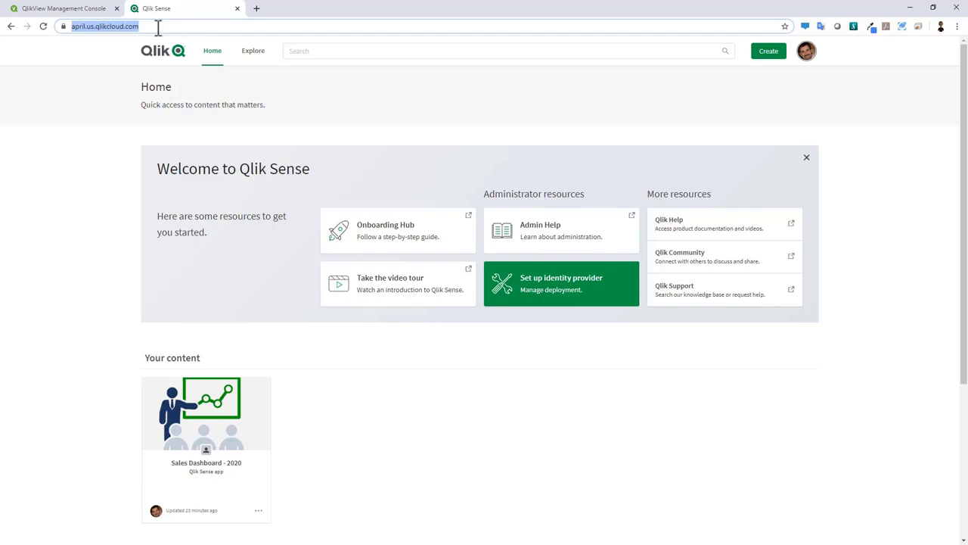
click(78, 9)
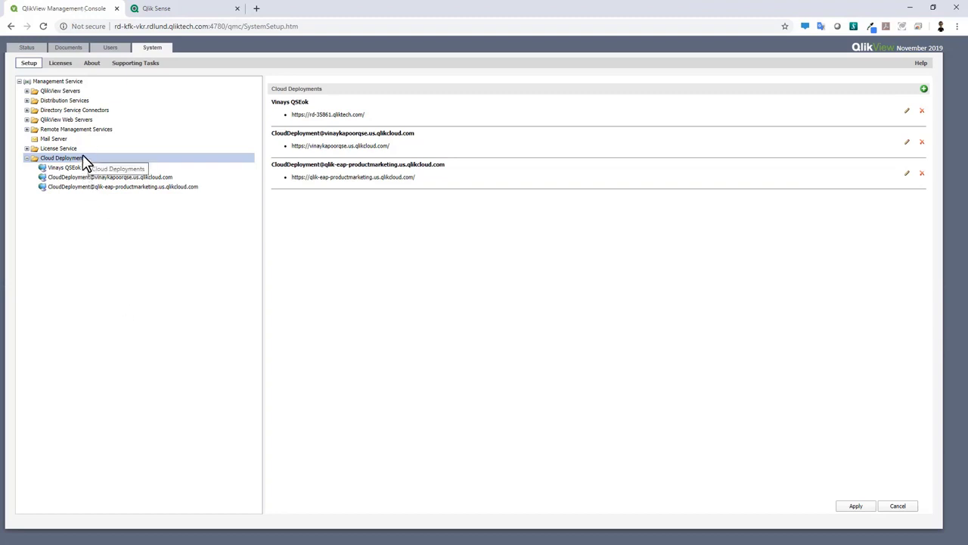
click(924, 89)
click(390, 199)
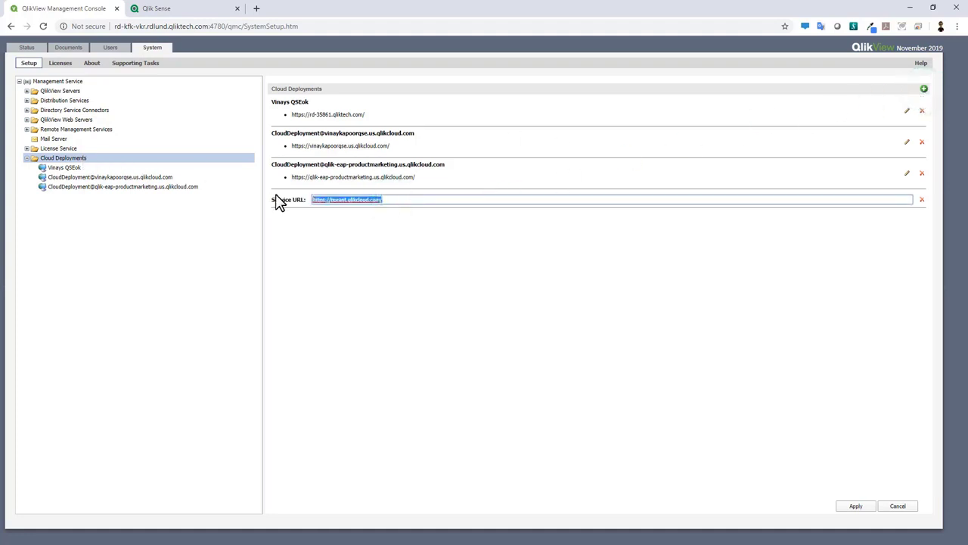
text(https://april.us.qlikcloud.com/)
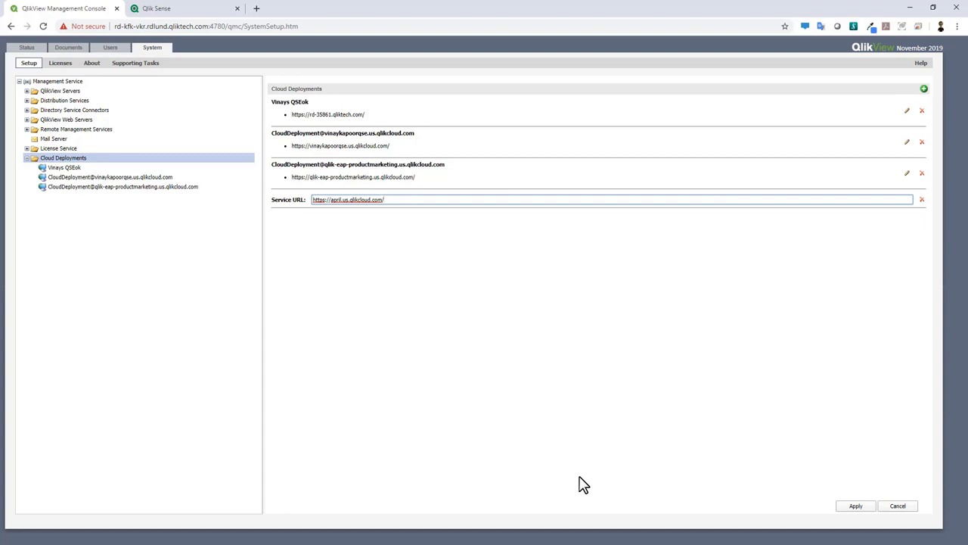
click(862, 508)
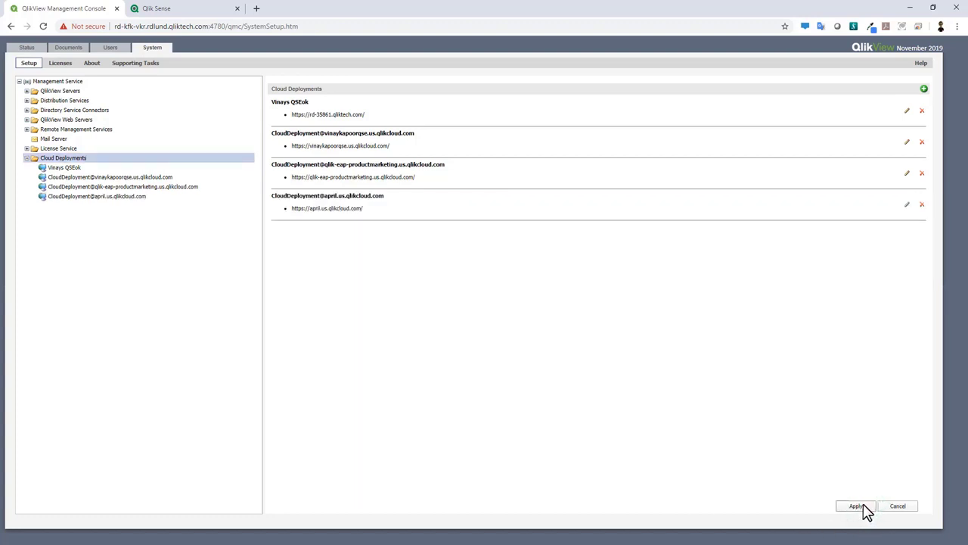
Generate the april deployment's issuer configuration and copy it to the clipboard.
click(134, 196)
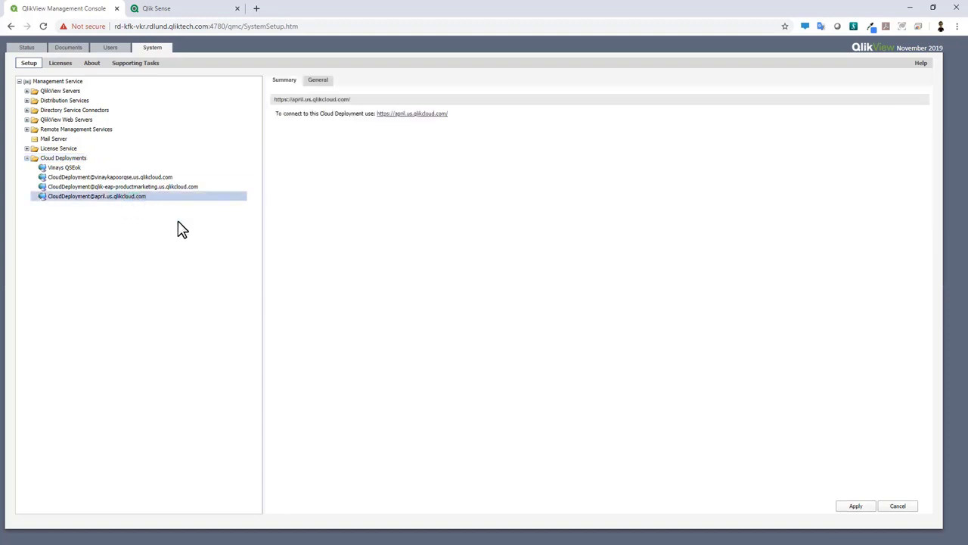
click(318, 81)
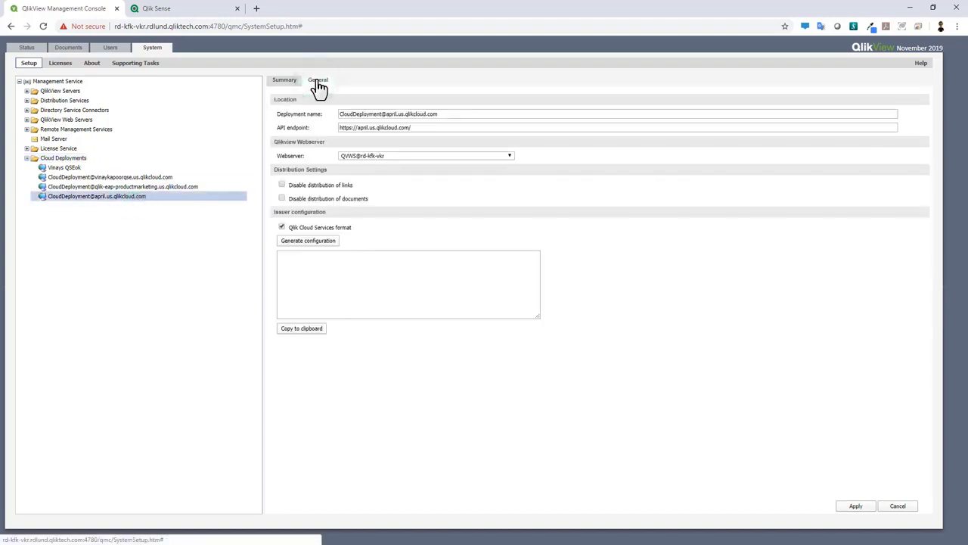
click(323, 242)
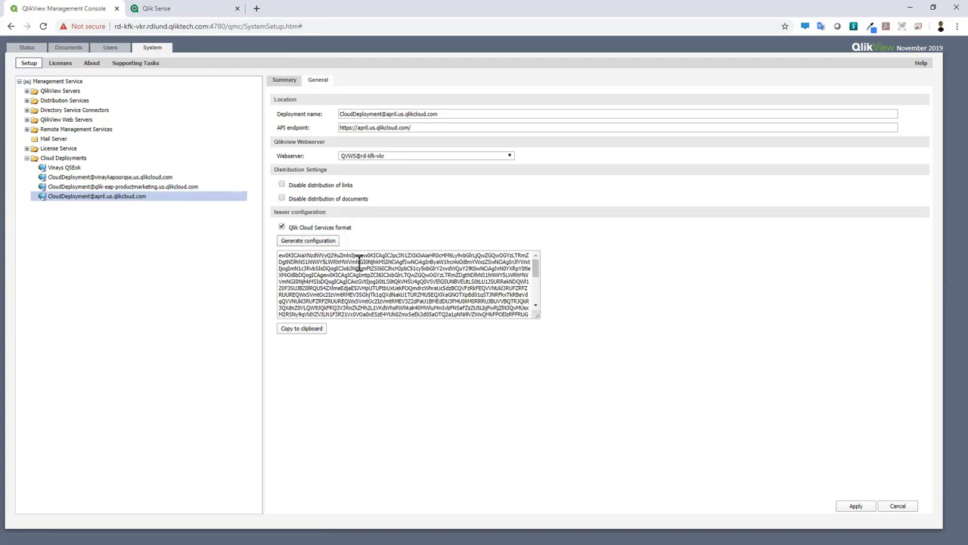
click(314, 330)
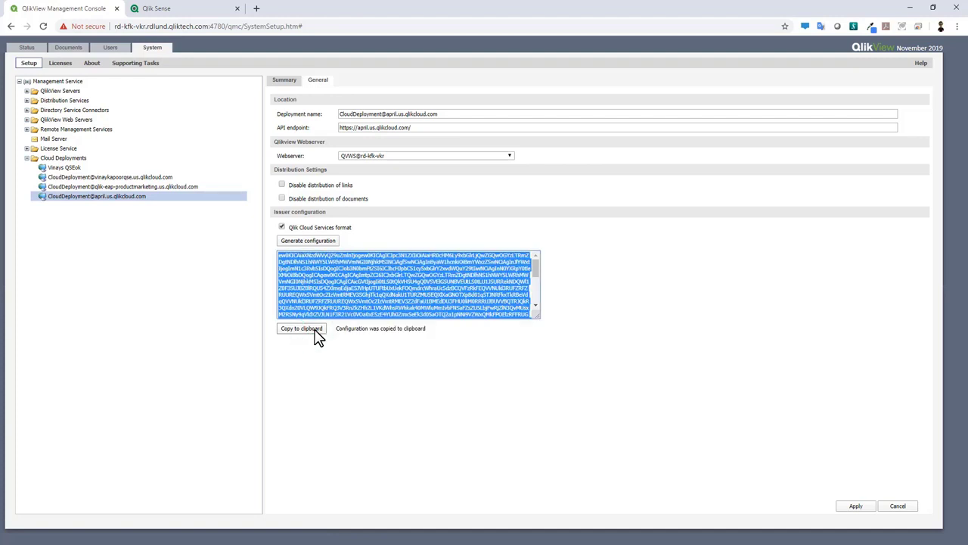
click(173, 10)
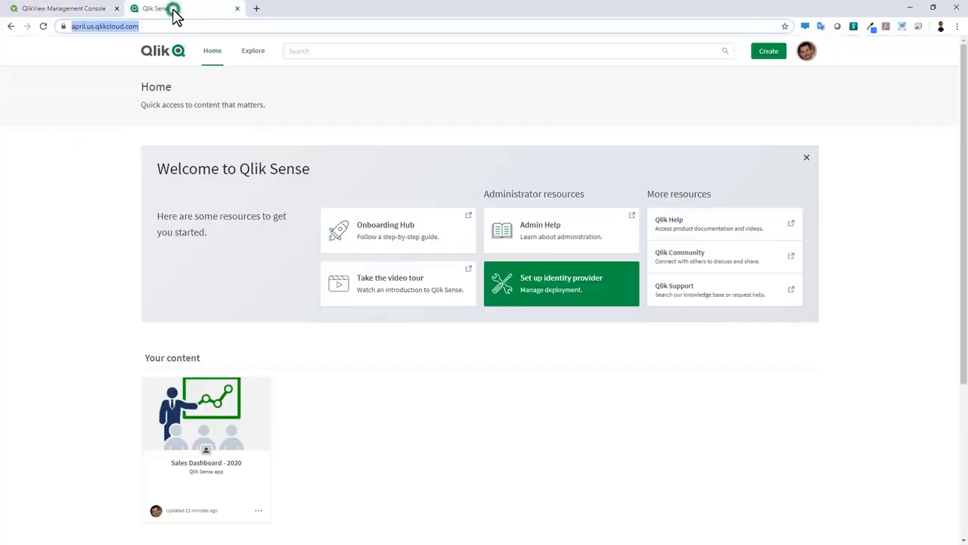
Go to the cloud Management console's identity provider settings.
click(807, 54)
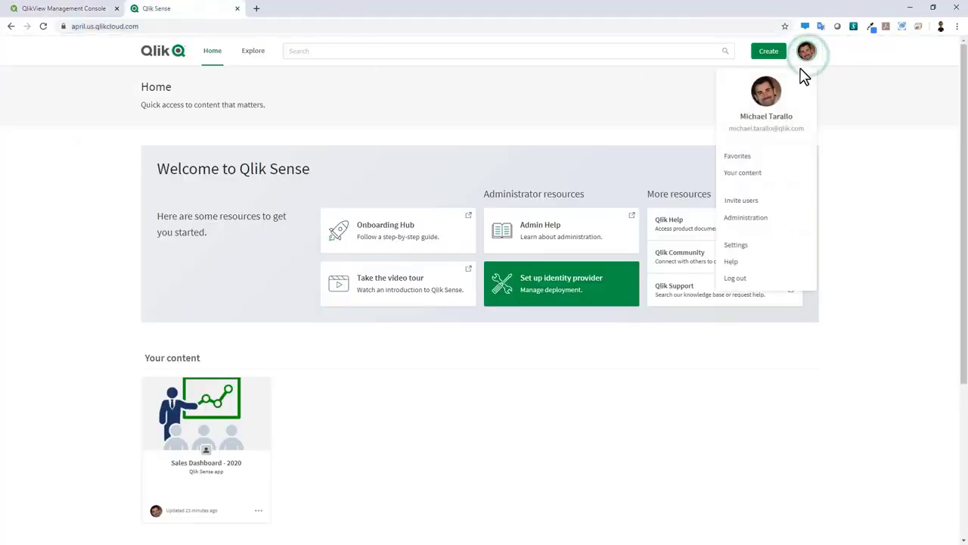
click(749, 218)
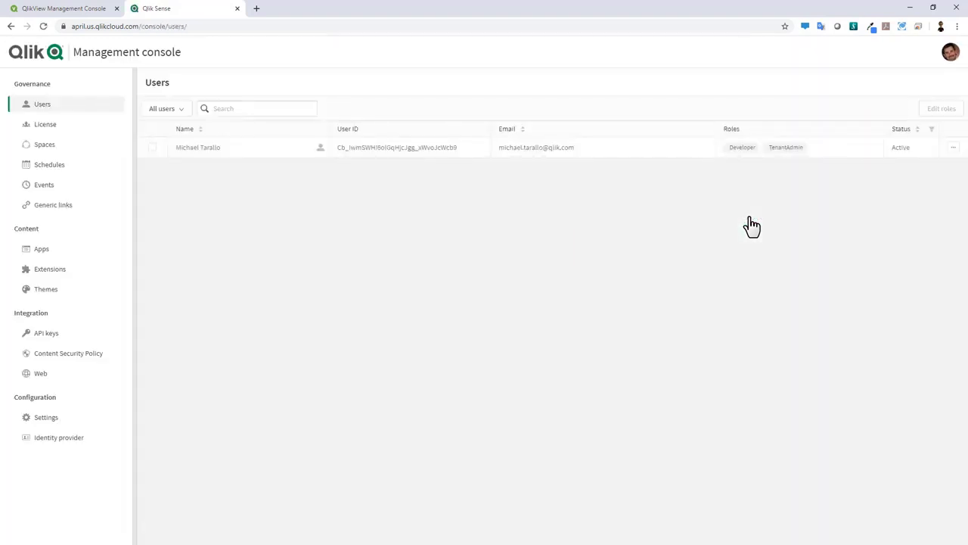
click(66, 446)
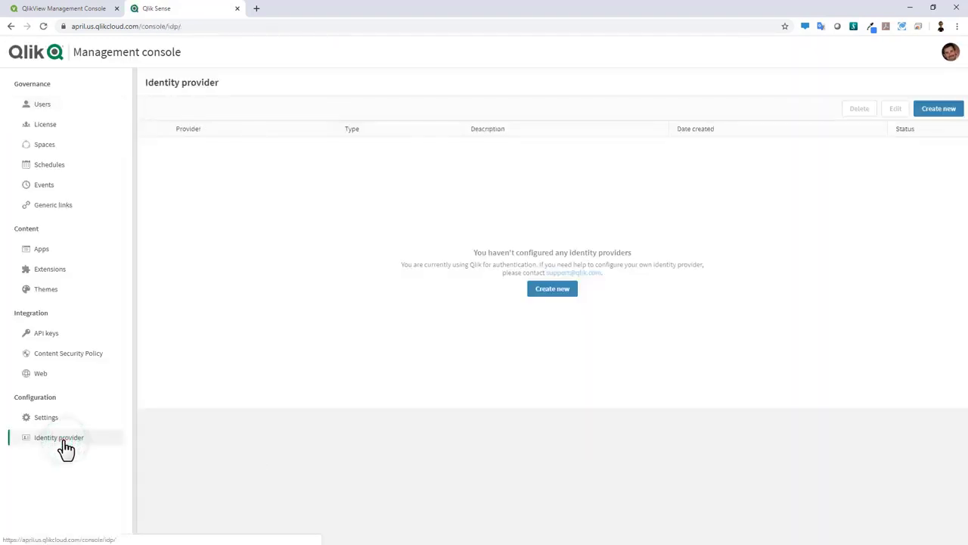
Create a Multi-cloud identity provider using the copied configuration as its local bearer token.
click(929, 111)
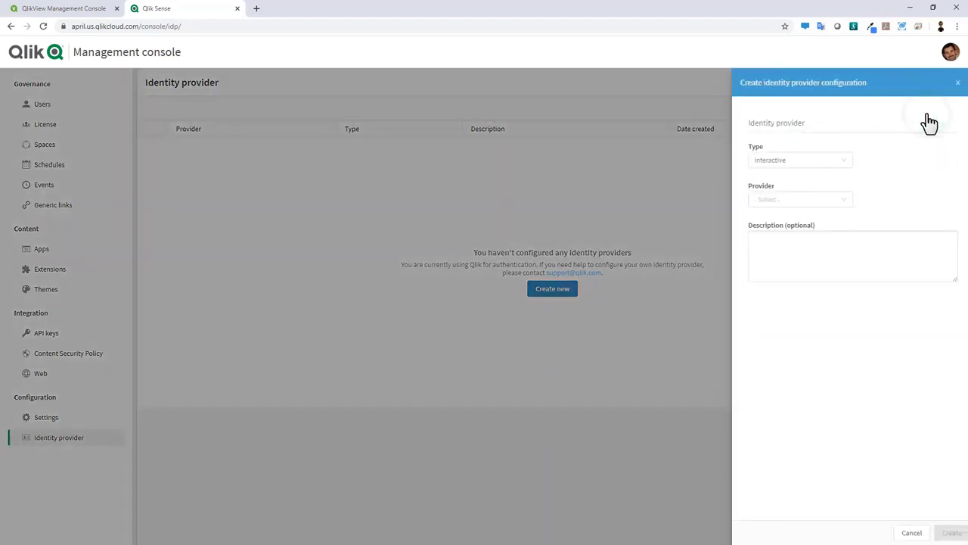
click(781, 161)
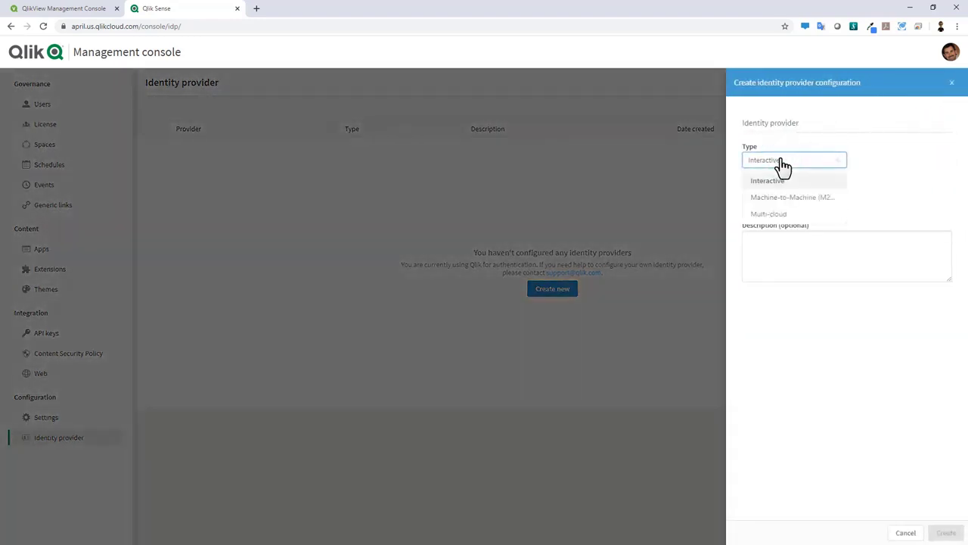
click(783, 215)
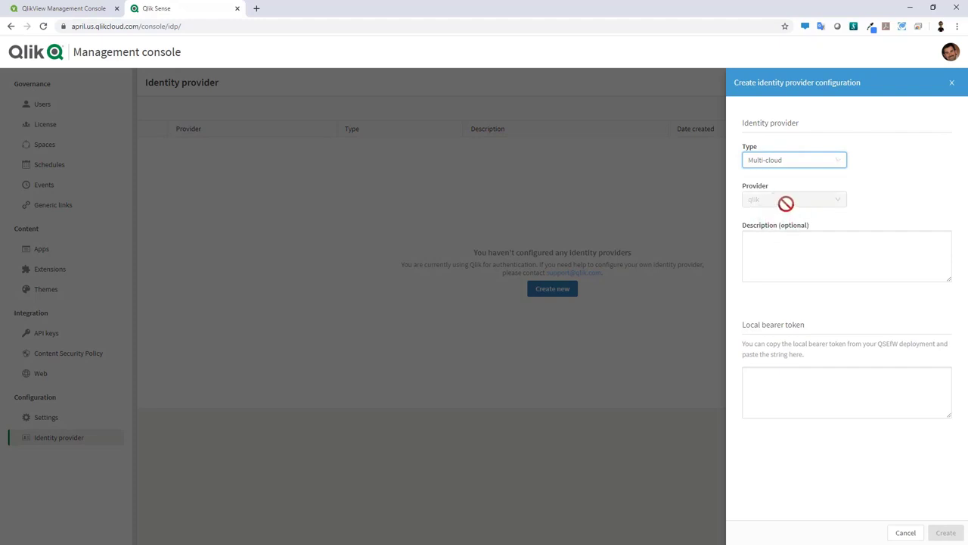
click(776, 239)
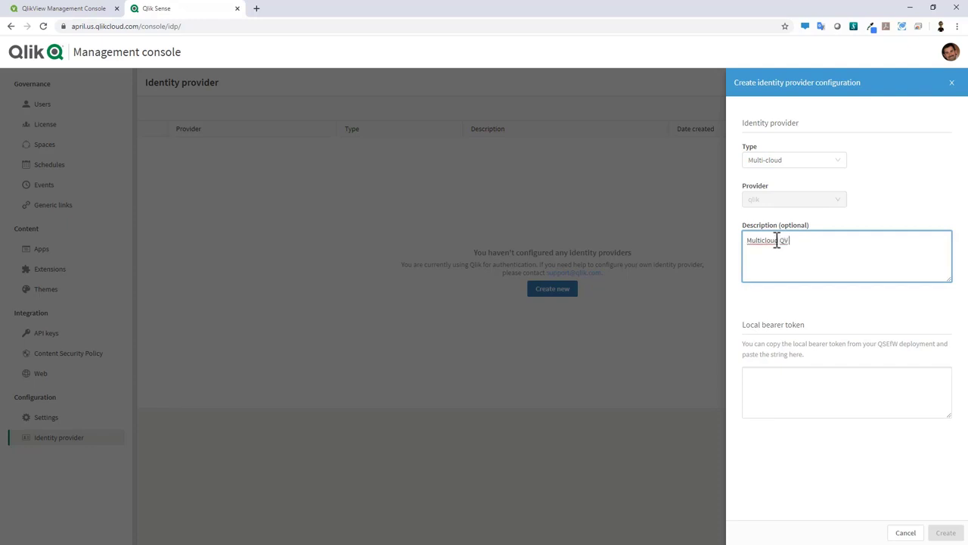
click(797, 396)
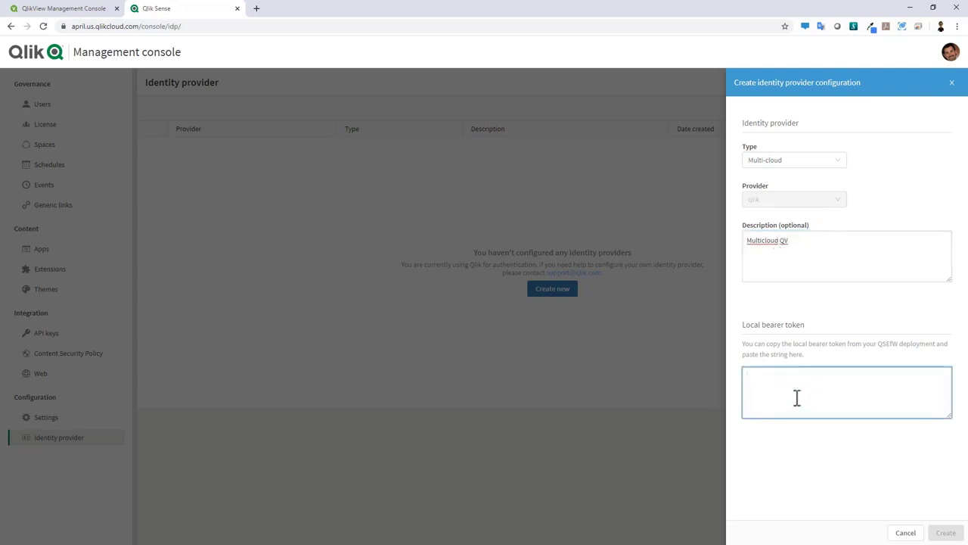
key(ctrl+v)
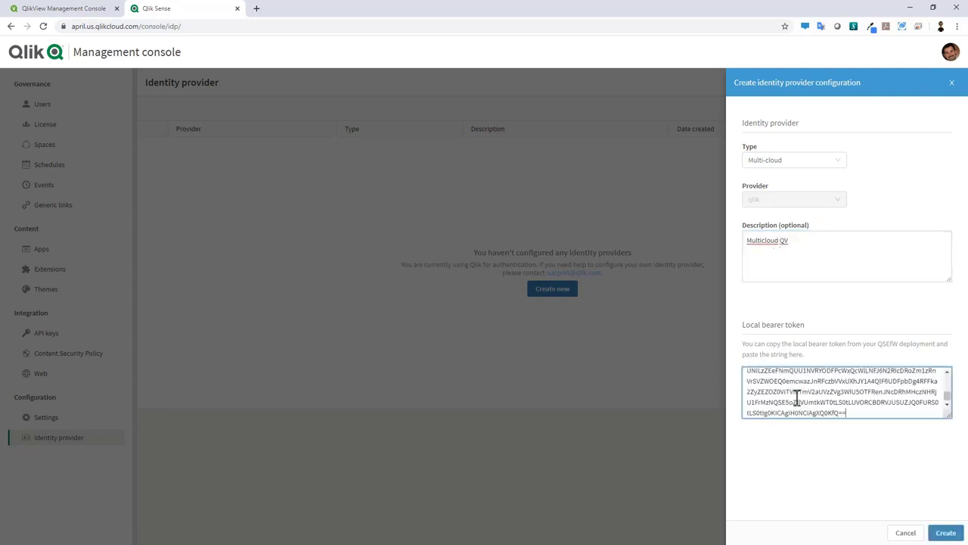
click(945, 533)
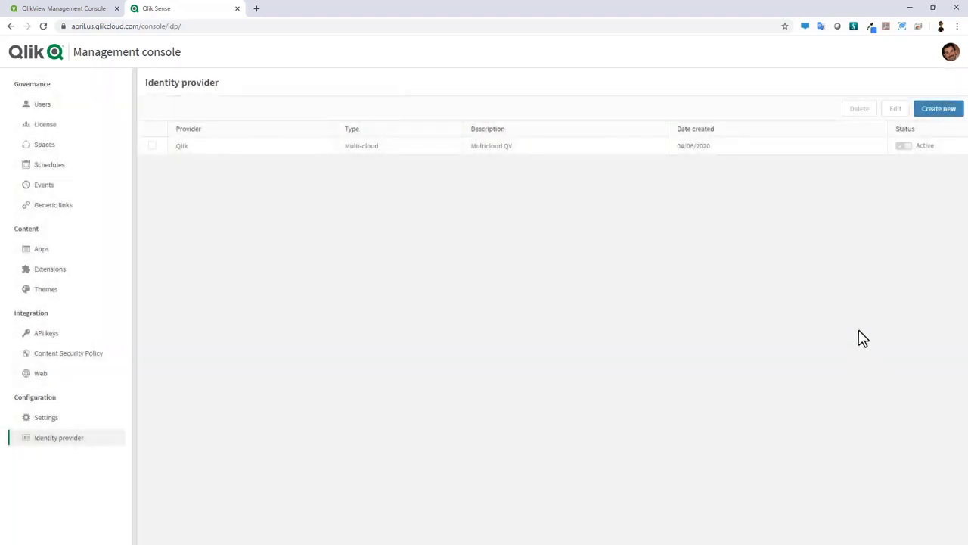
Open the MoviesDatabaseDistribution task from Documents > Source Documents.
click(74, 10)
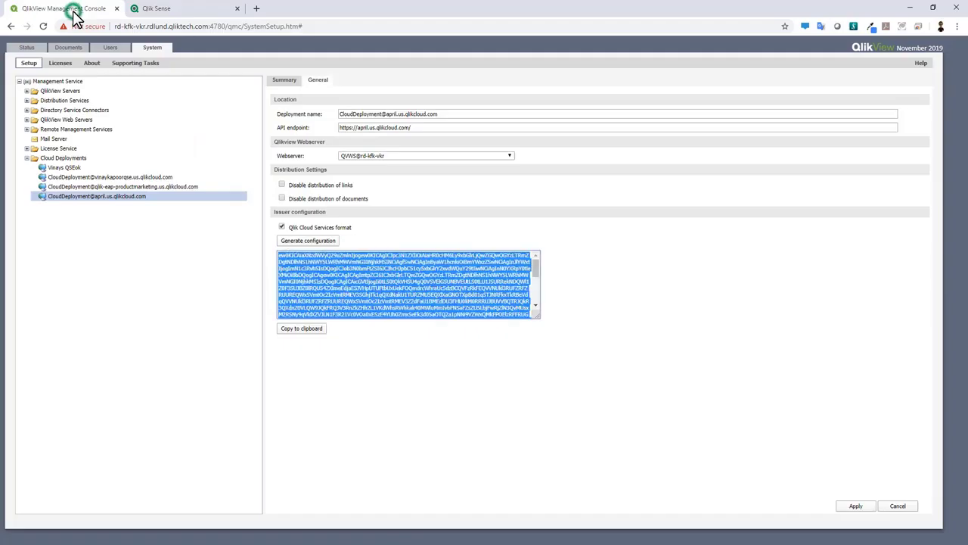
click(65, 48)
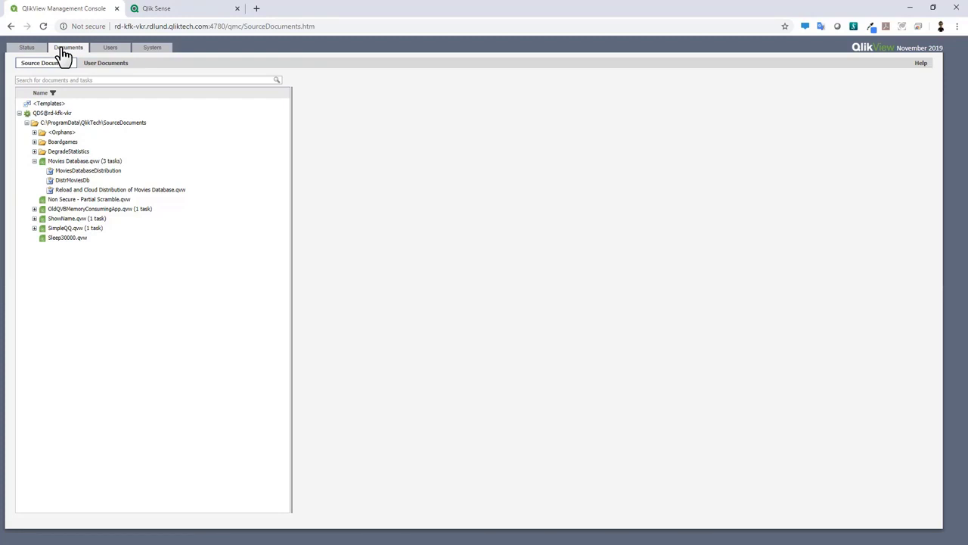
click(79, 171)
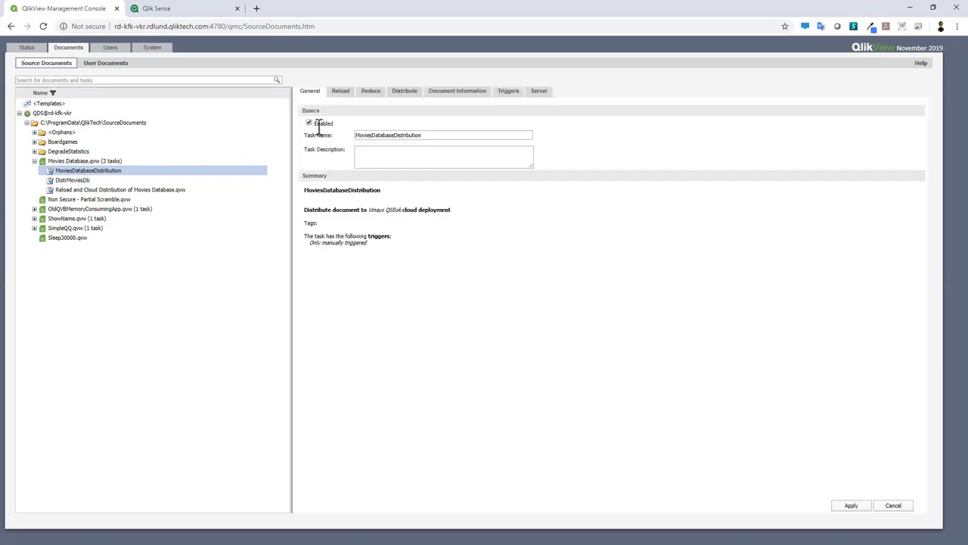
click(341, 94)
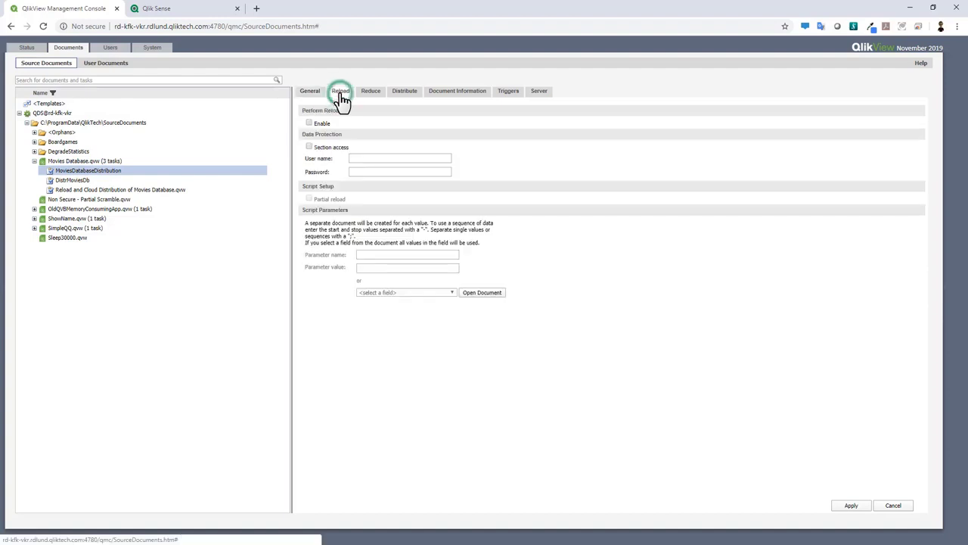
click(374, 97)
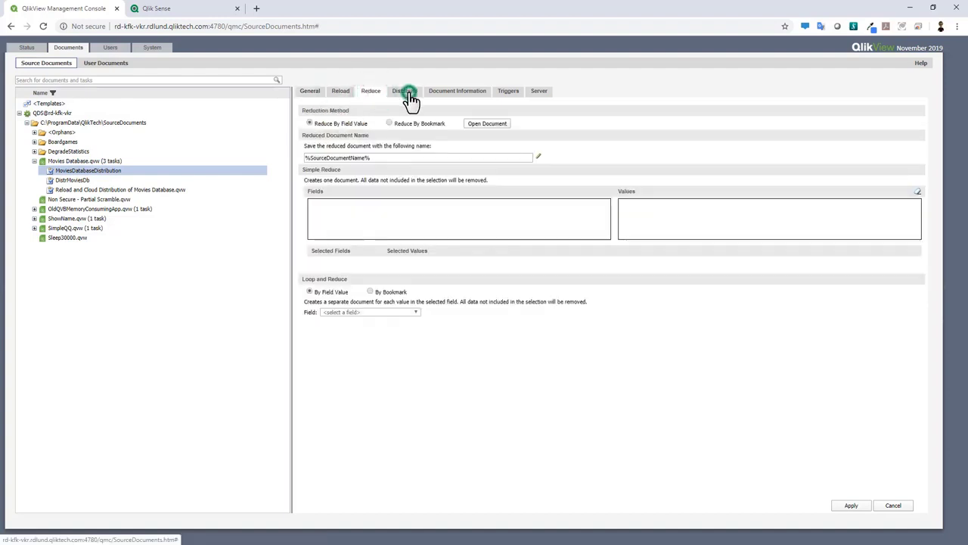
click(406, 95)
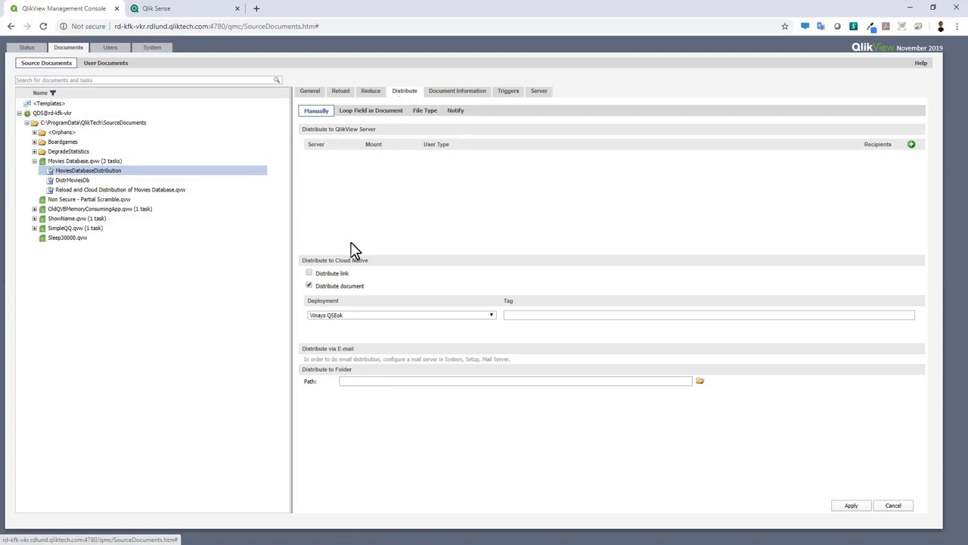
click(492, 316)
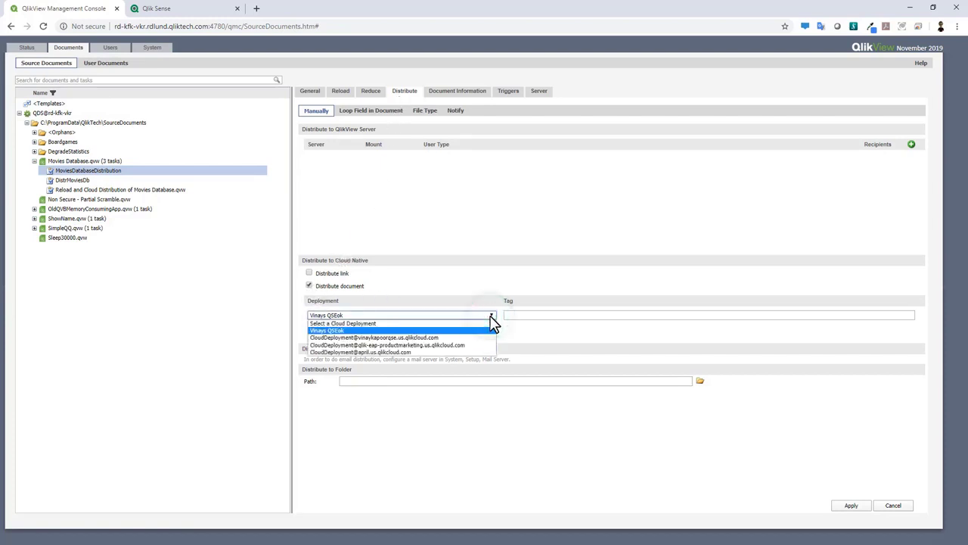
click(439, 353)
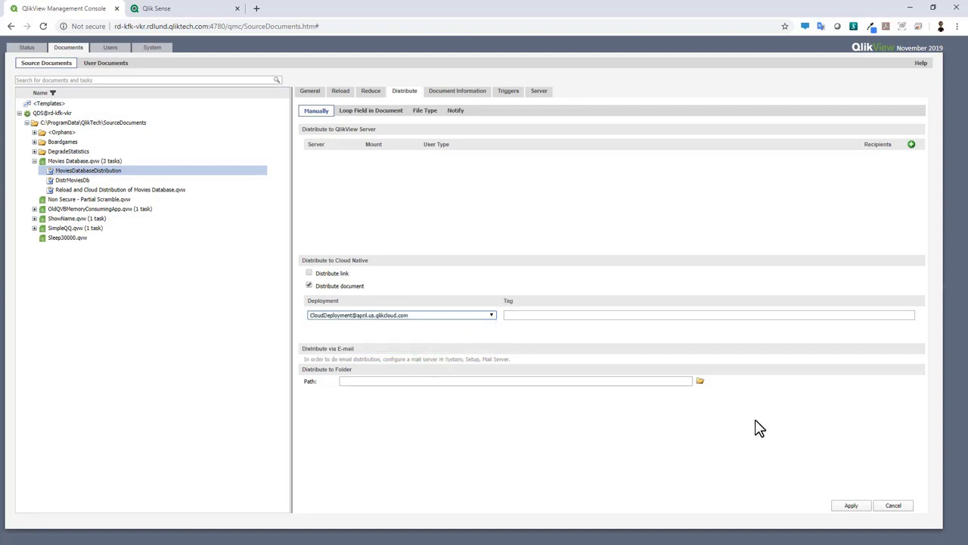
click(857, 512)
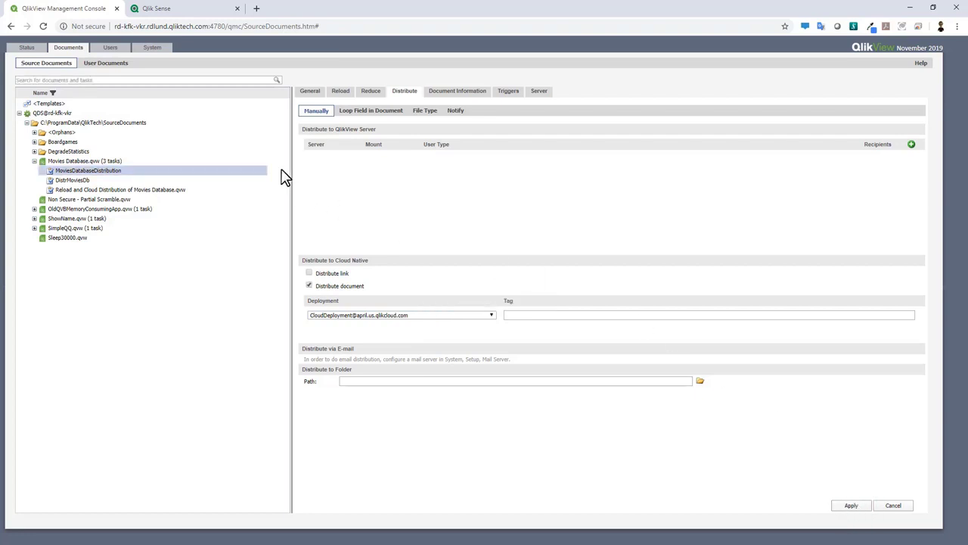
Run MoviesDatabaseDistribution from Status > Tasks, refreshing until it completes, then return to Qlik Sense.
click(27, 49)
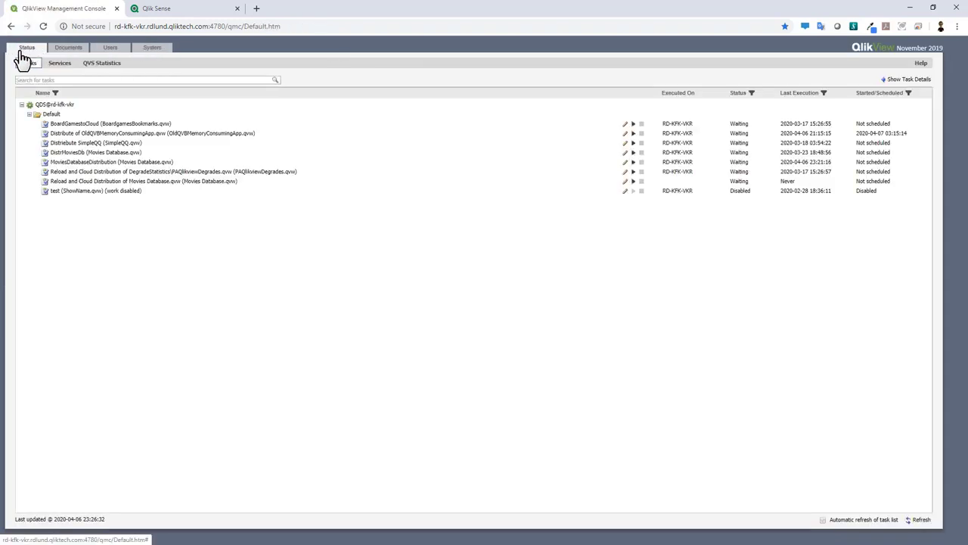
click(91, 164)
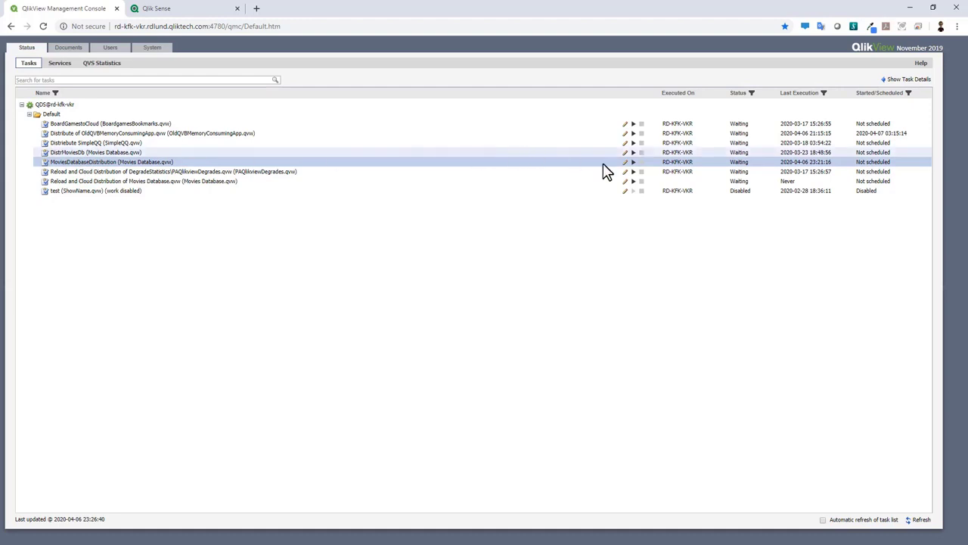
click(635, 162)
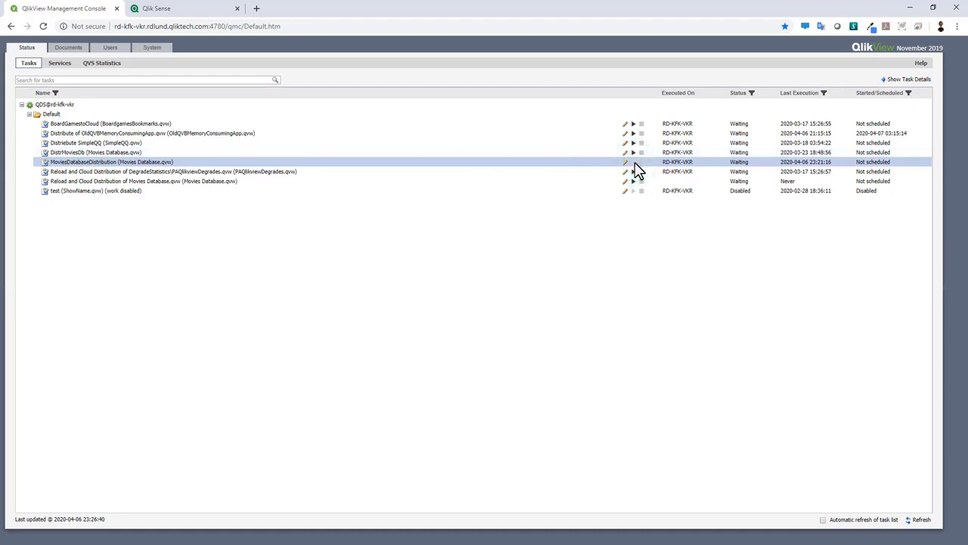
click(43, 26)
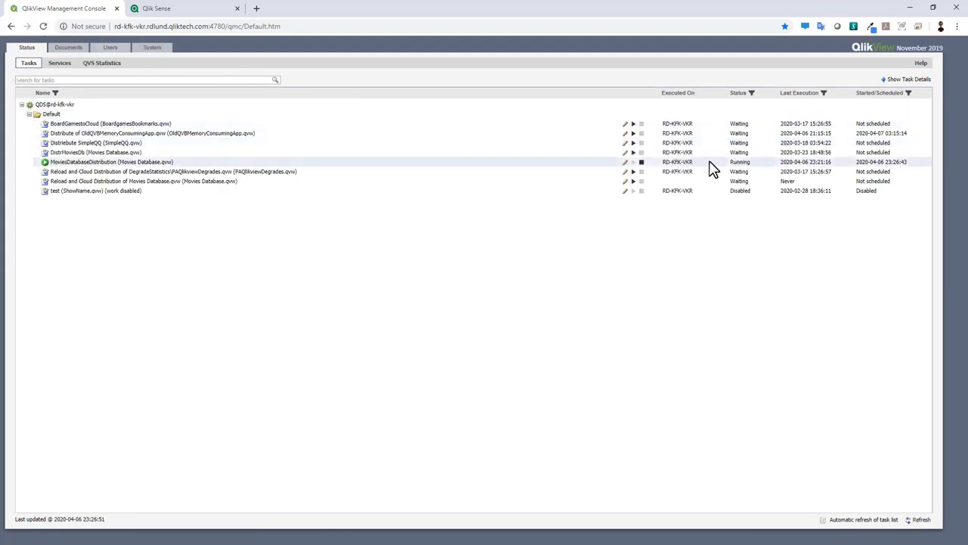
click(43, 27)
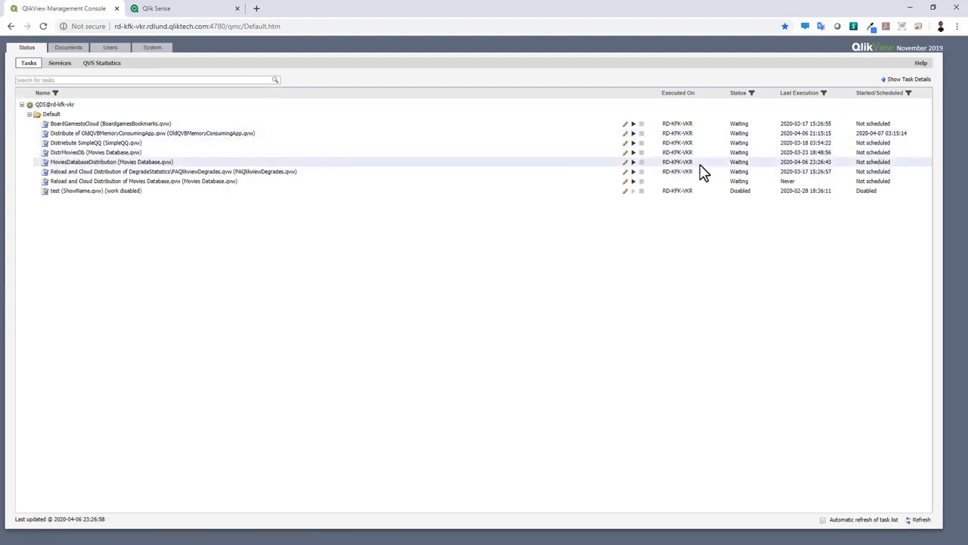
click(160, 10)
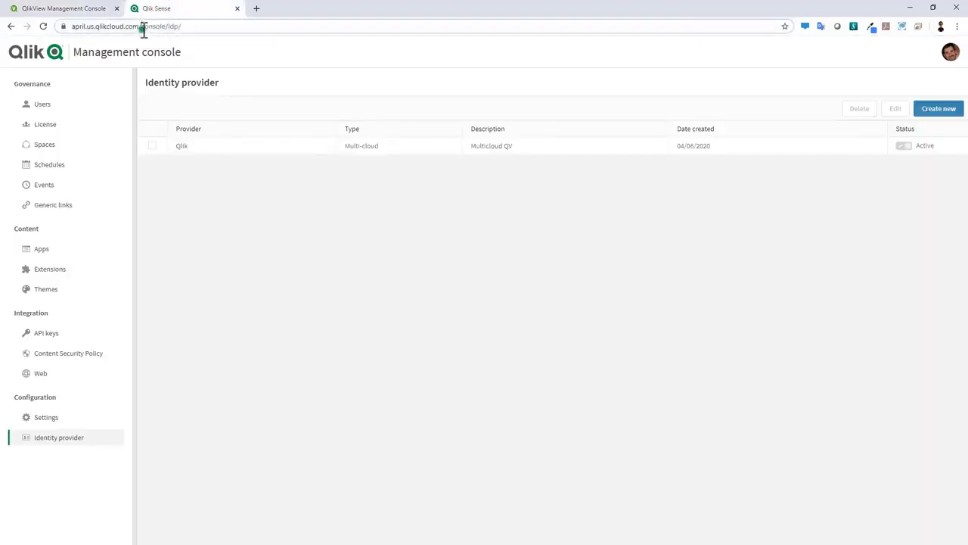
Load the Qlik Sense /hub page and browse apps in Explore.
drag(143, 25, 254, 49)
text(hub)
key(Return)
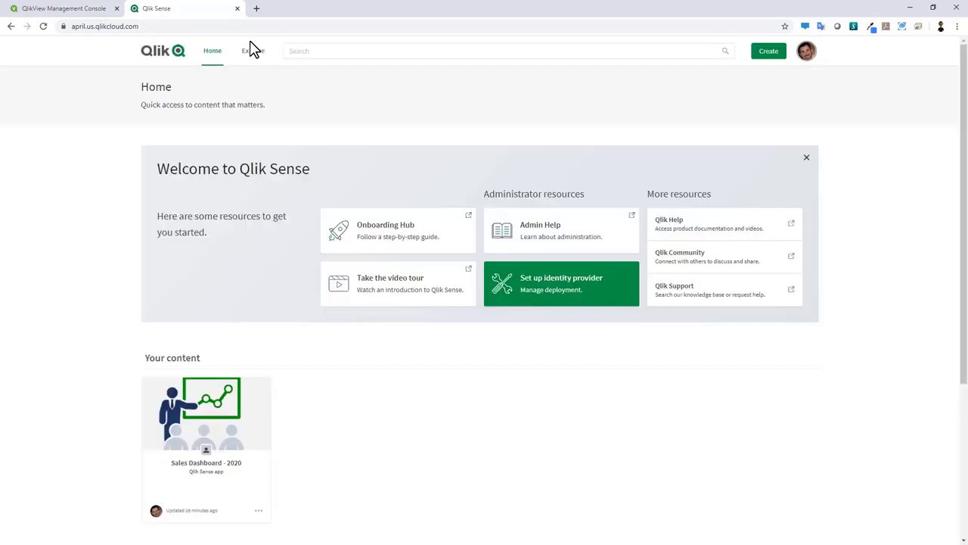
scroll(325, 265, down, 3)
scroll(341, 250, up, 3)
click(257, 53)
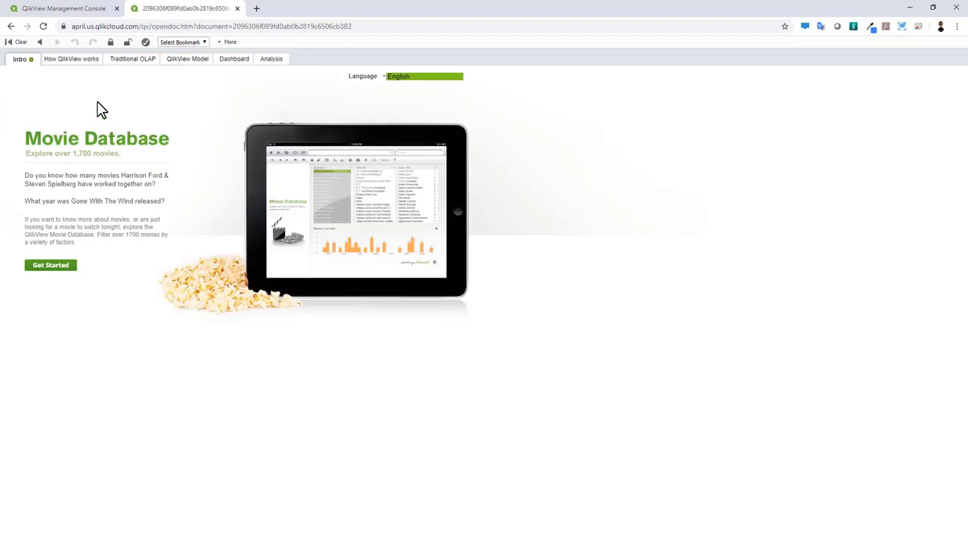
View the How QlikView works and Traditional OLAP sheets of Movies Database.qvw, then return to Explore.
click(83, 64)
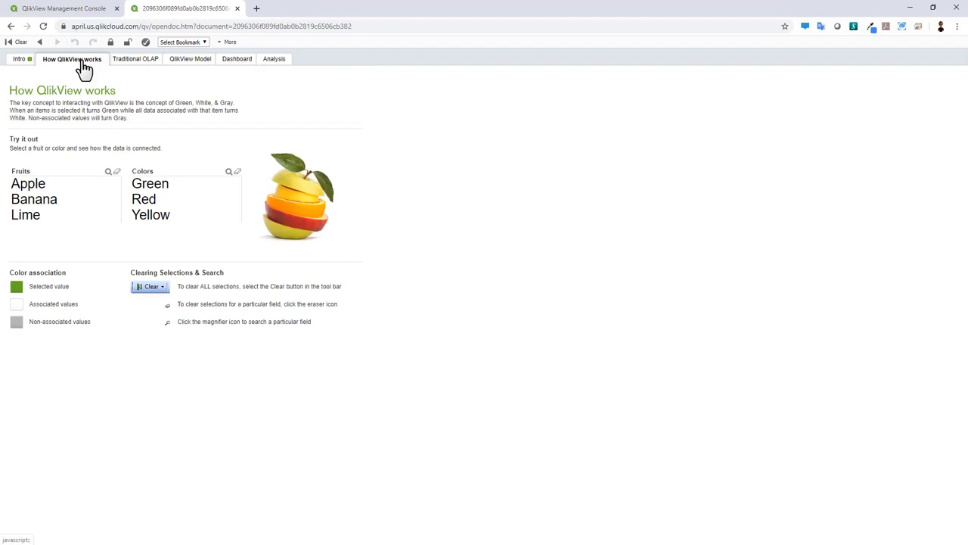
click(136, 65)
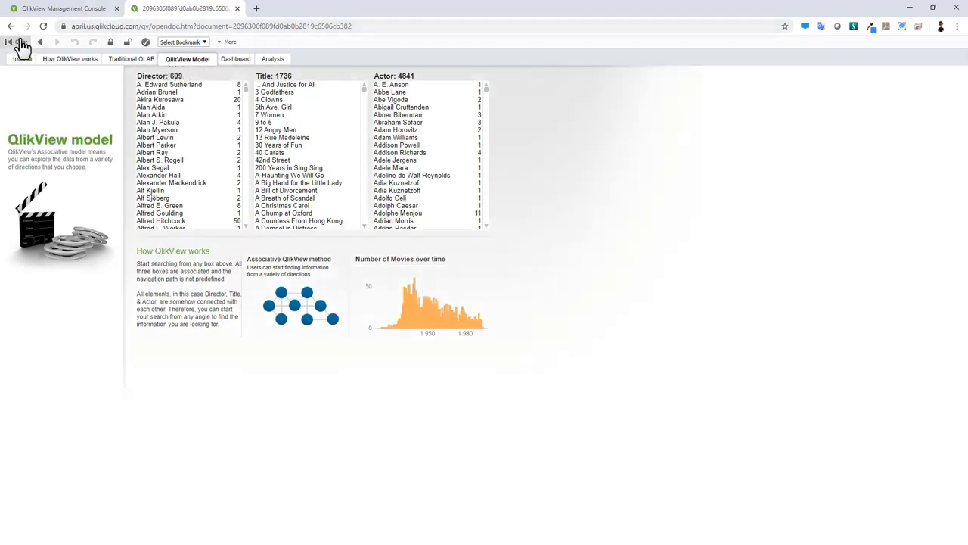
click(10, 26)
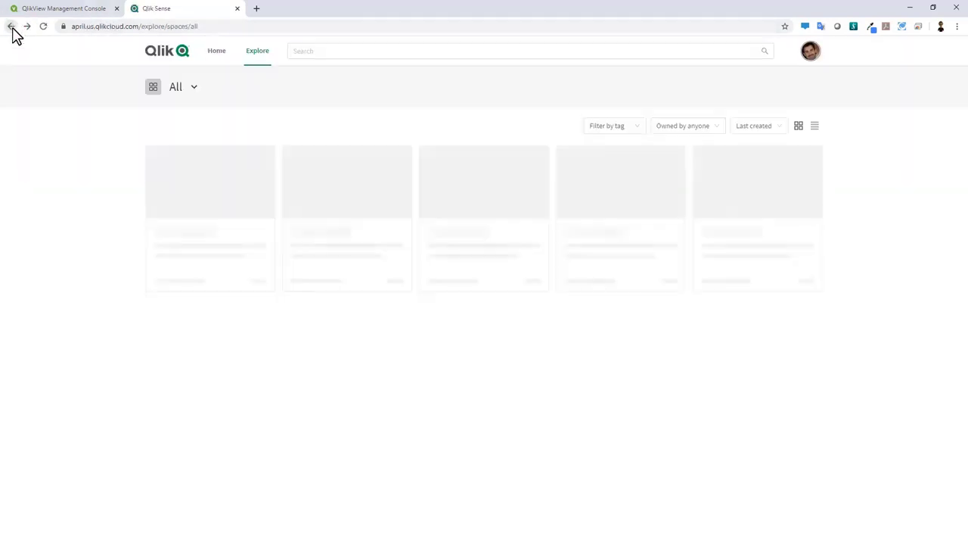
Edit Movies Database.qvw under Administration > Apps and open its Managed space field.
click(261, 280)
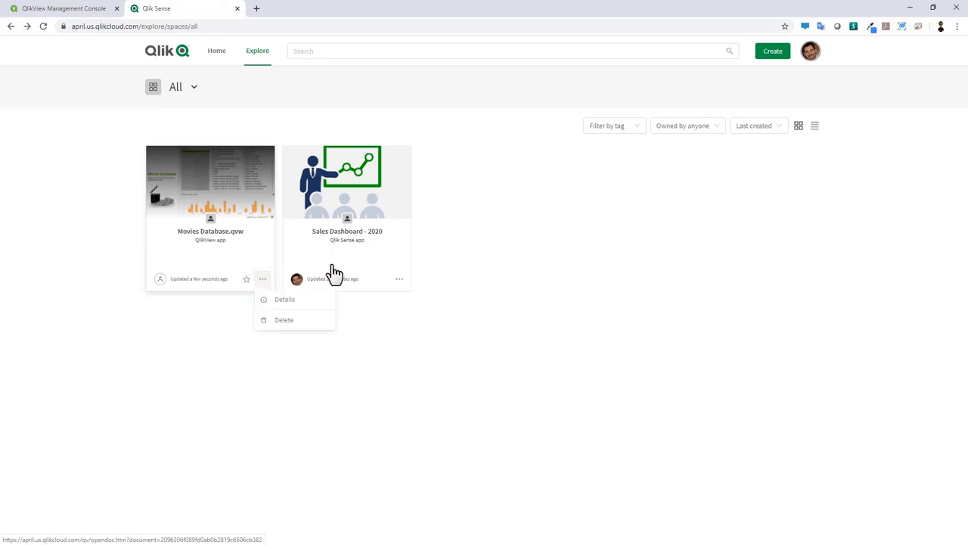
click(808, 58)
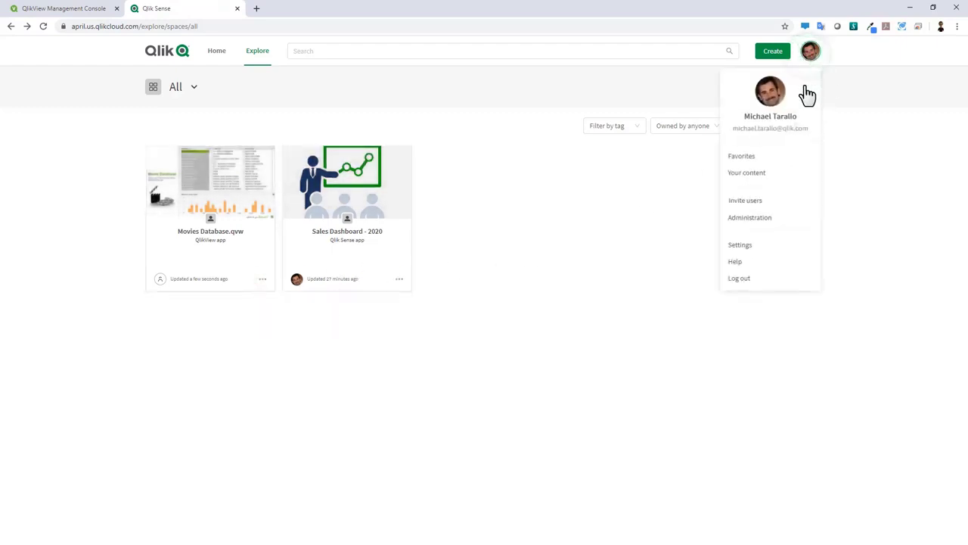
click(764, 220)
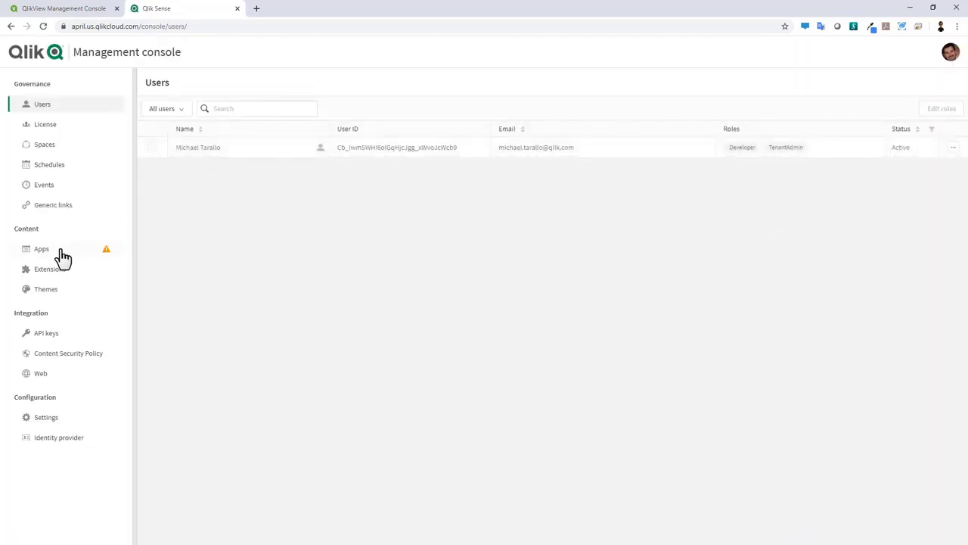
click(63, 255)
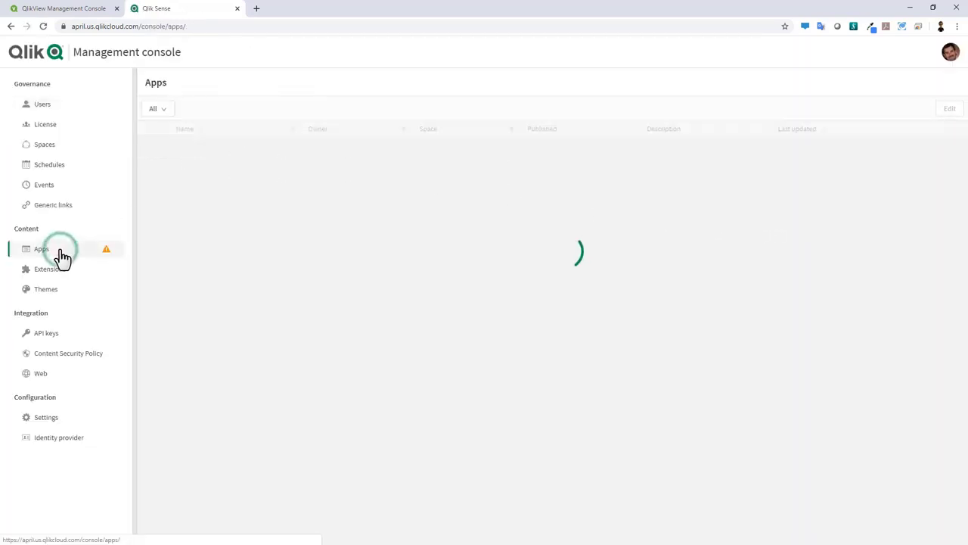
click(502, 173)
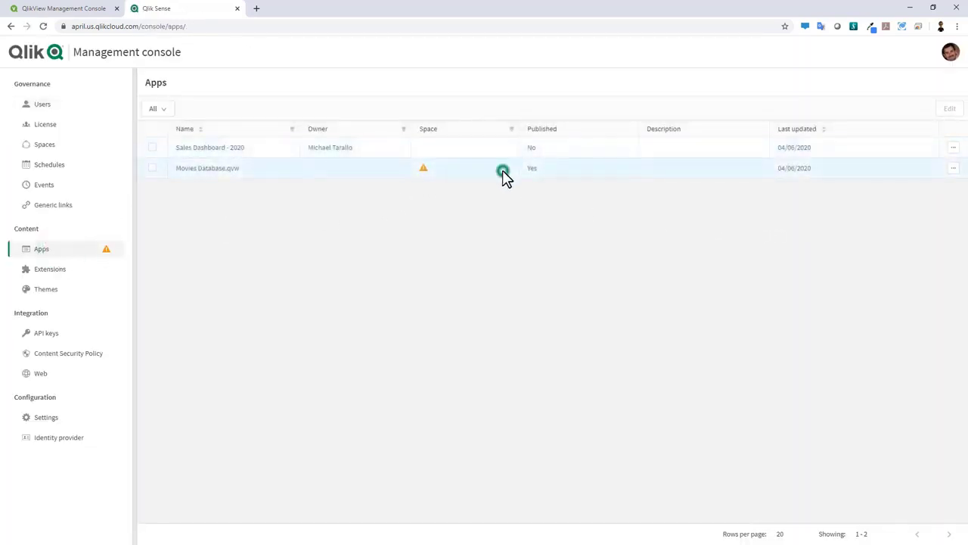
click(953, 170)
click(931, 175)
click(788, 134)
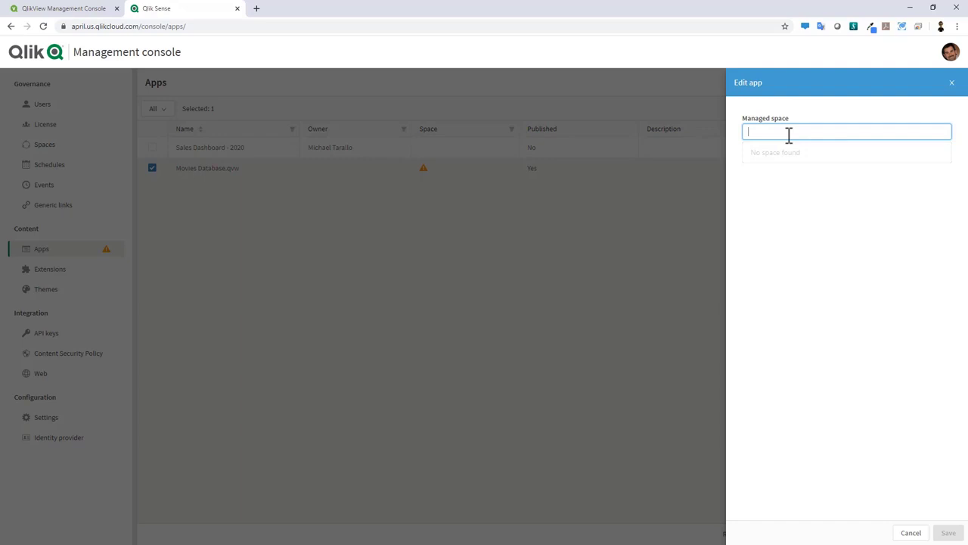